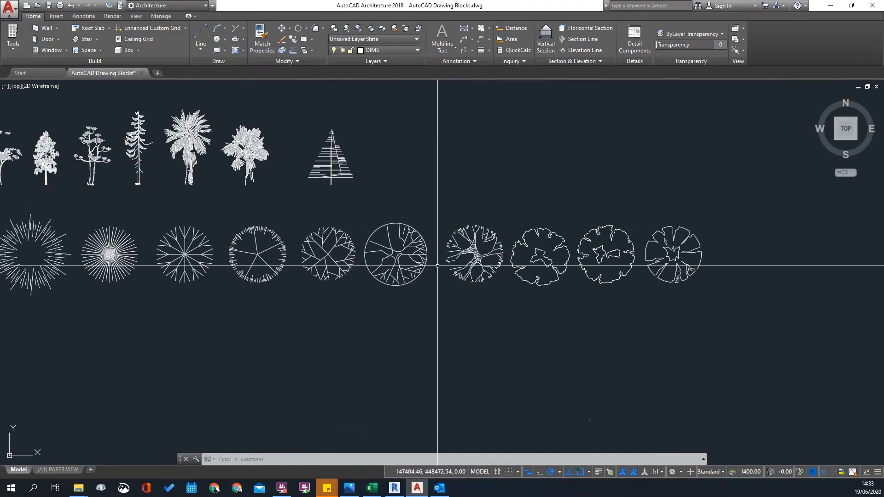
Examine the elevation and plan tree blocks in the drawing to choose a plan-view tree symbol.
scroll(501, 286, "down", 6)
scroll(420, 365, "up", 8)
scroll(547, 326, "down", 3)
scroll(460, 295, "up", 4)
middle_click_drag(661, 339, 212, 249)
scroll(211, 250, "down", 3)
scroll(507, 267, "up", 6)
scroll(580, 236, "down", 6)
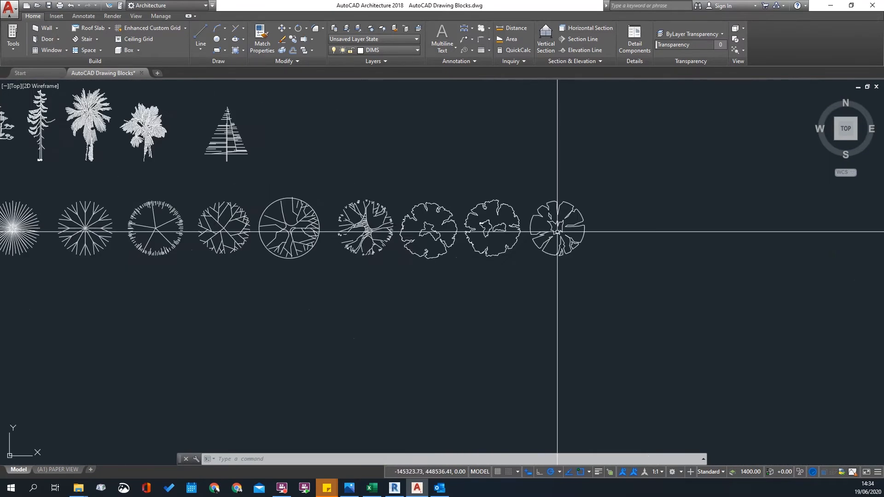
scroll(562, 221, "up", 6)
scroll(375, 279, "down", 4)
scroll(445, 250, "up", 2)
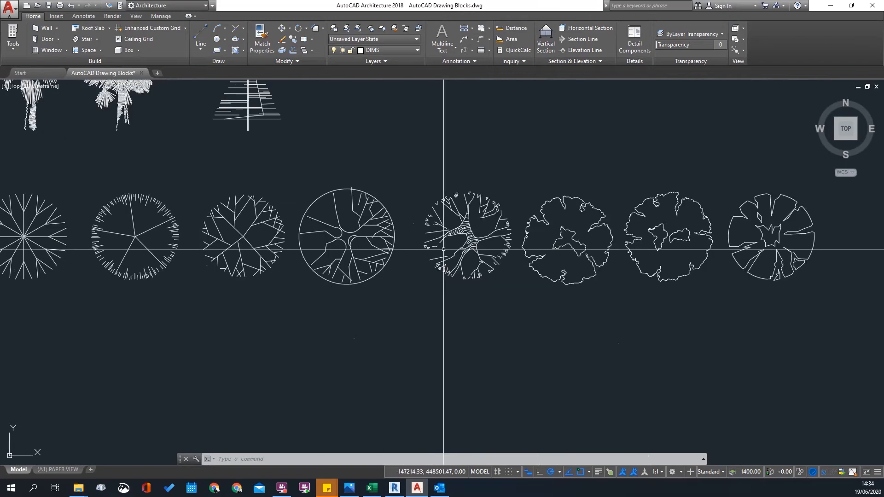
scroll(458, 233, "down", 4)
scroll(323, 226, "down", 2)
scroll(458, 168, "up", 4)
mouse_move(313, 199)
middle_mouse_down()
mouse_move(343, 213)
mouse_move(663, 211)
middle_mouse_up()
scroll(642, 247, "up", 4)
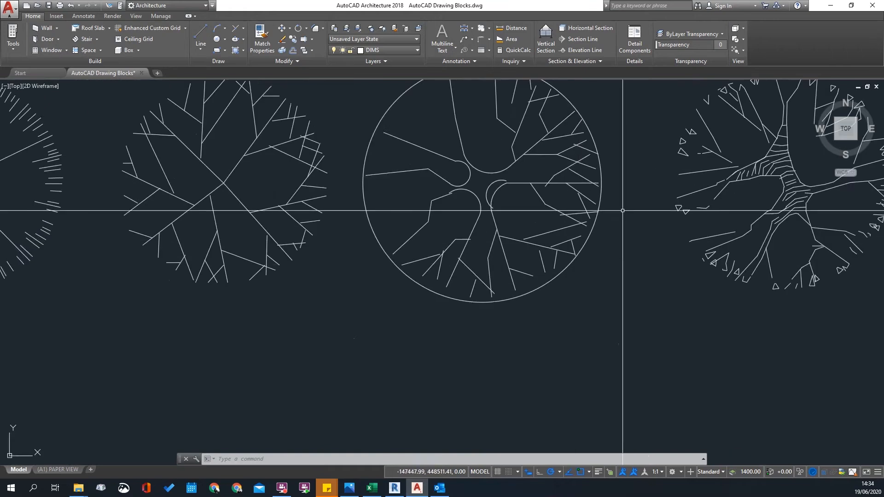
scroll(412, 212, "down", 10)
scroll(412, 211, "up", 3)
scroll(489, 220, "down", 6)
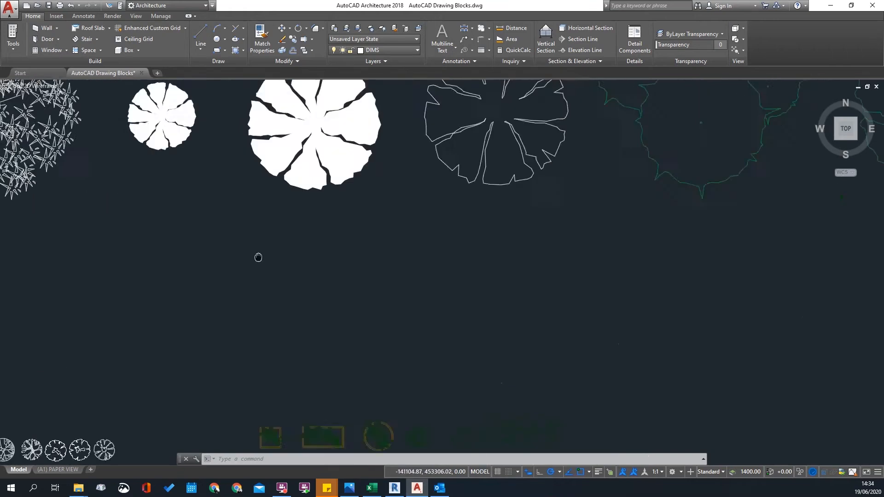
scroll(429, 210, "up", 6)
mouse_move(553, 173)
middle_mouse_down()
mouse_move(250, 261)
mouse_move(252, 213)
mouse_move(610, 225)
mouse_move(206, 233)
middle_mouse_up()
scroll(353, 230, "down", 10)
scroll(256, 232, "up", 6)
scroll(253, 213, "down", 2)
scroll(389, 236, "down", 3)
scroll(267, 221, "up", 3)
scroll(257, 241, "up", 8)
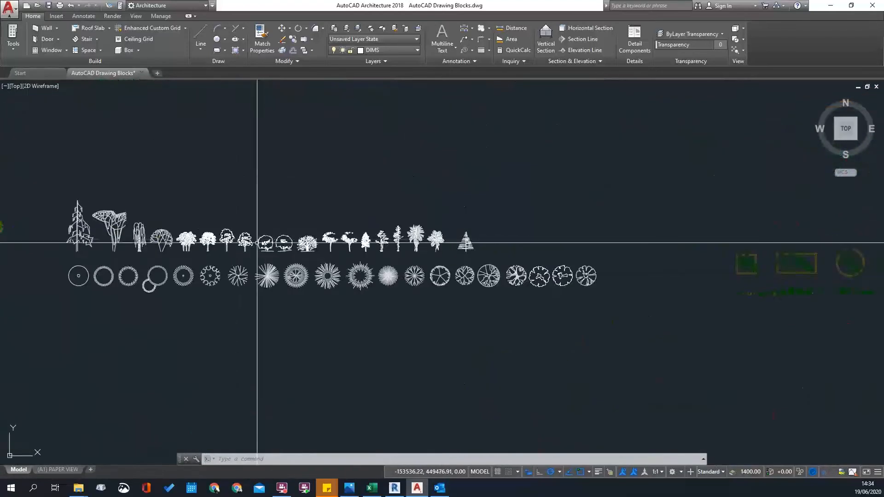
scroll(194, 292, "down", 3)
scroll(233, 235, "up", 6)
scroll(246, 241, "down", 8)
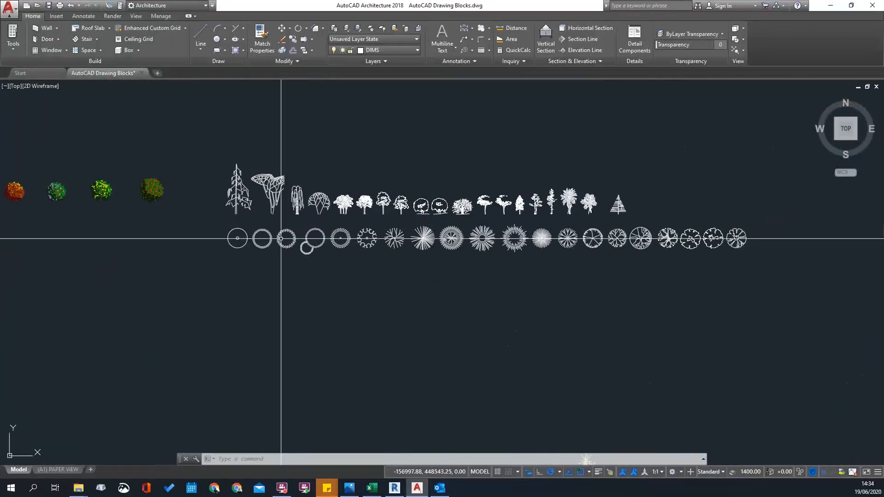
scroll(584, 237, "up", 6)
middle_click_drag(688, 256, 225, 269)
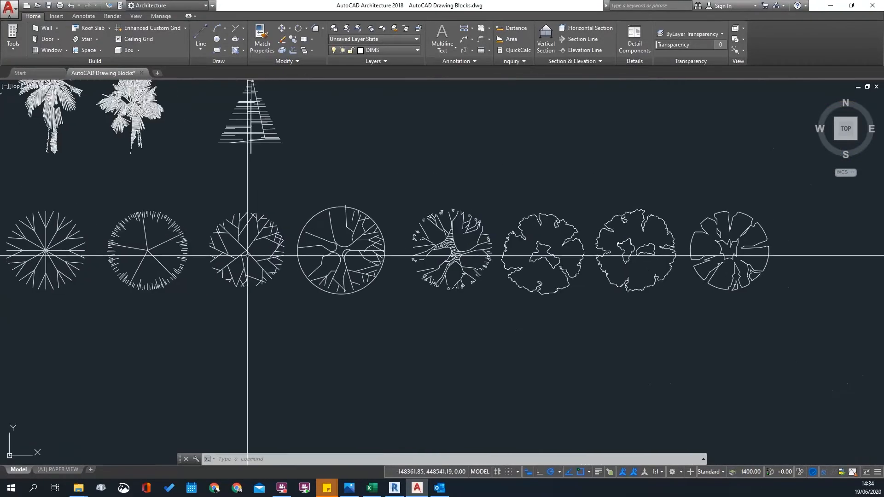
middle_click_drag(562, 308, 431, 308)
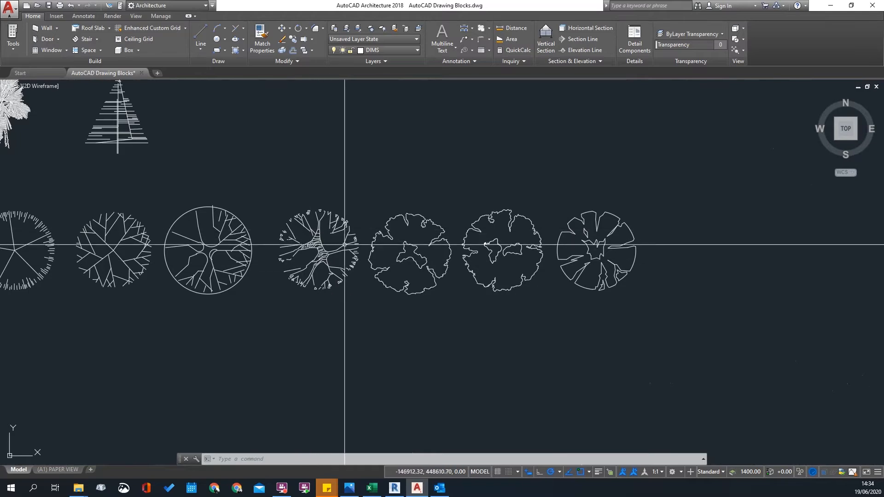
middle_click_drag(262, 299, 304, 300)
scroll(322, 313, "up", 3)
scroll(396, 255, "down", 3)
scroll(431, 271, "up", 3)
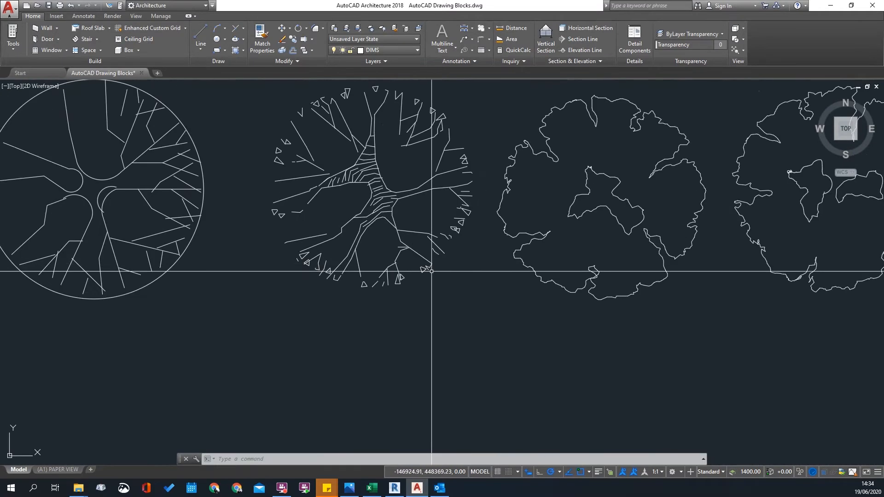
Create a new blank drawing, then copy the plan tree with the detailed trunk and branches from AutoCAD Drawing Blocks.
left_click(157, 74)
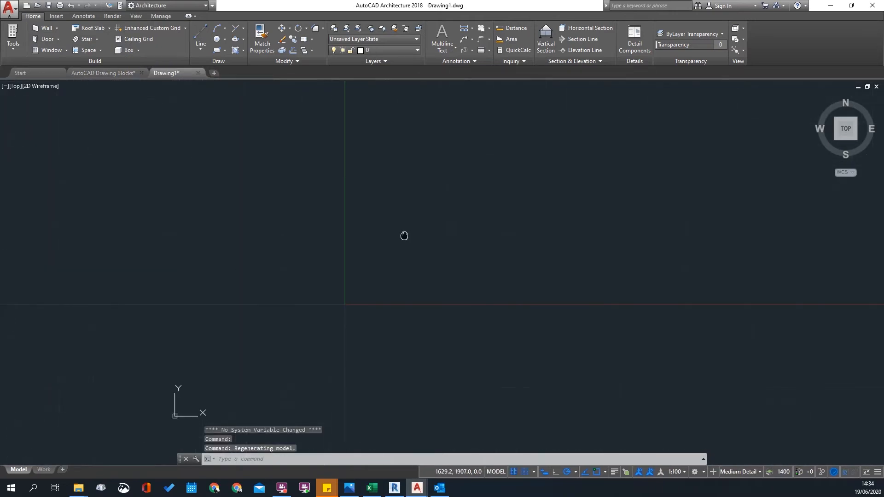
left_click(123, 74)
scroll(389, 190, "down", 4)
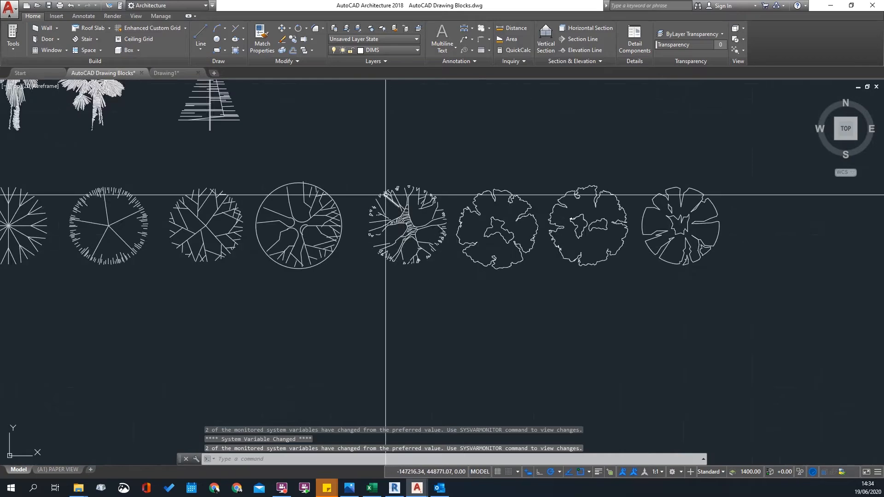
scroll(385, 192, "up", 5)
left_click(291, 126)
left_click(551, 394)
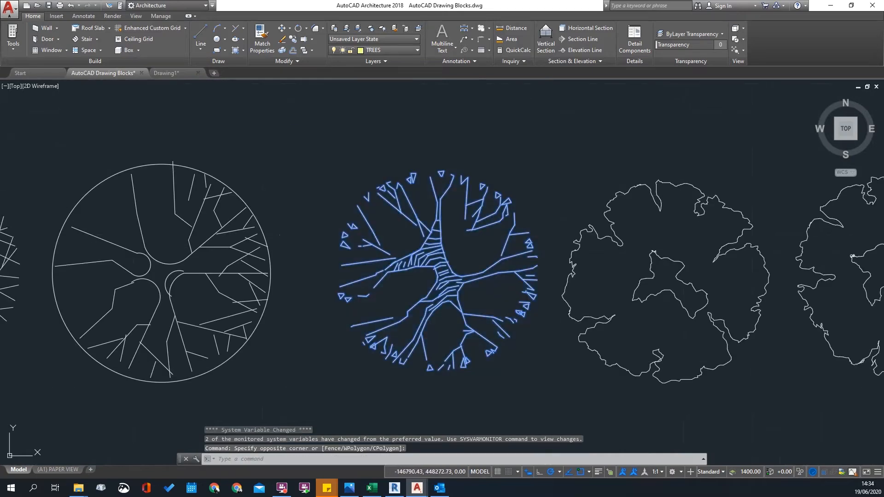
key("ctrl+c")
Paste the copied tree into the new drawing near the origin.
left_click(182, 71)
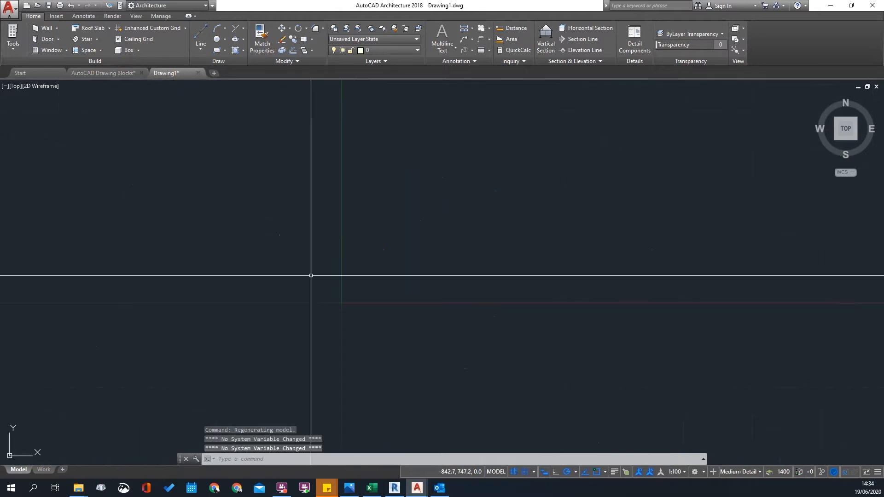
key("ctrl+v")
left_click(327, 314)
scroll(322, 292, "up", 3)
scroll(328, 276, "down", 3)
Select the whole pasted tree and move it so the centre of its trunk sits on the origin.
left_click(219, 181)
left_click(411, 349)
scroll(349, 323, "up", 5)
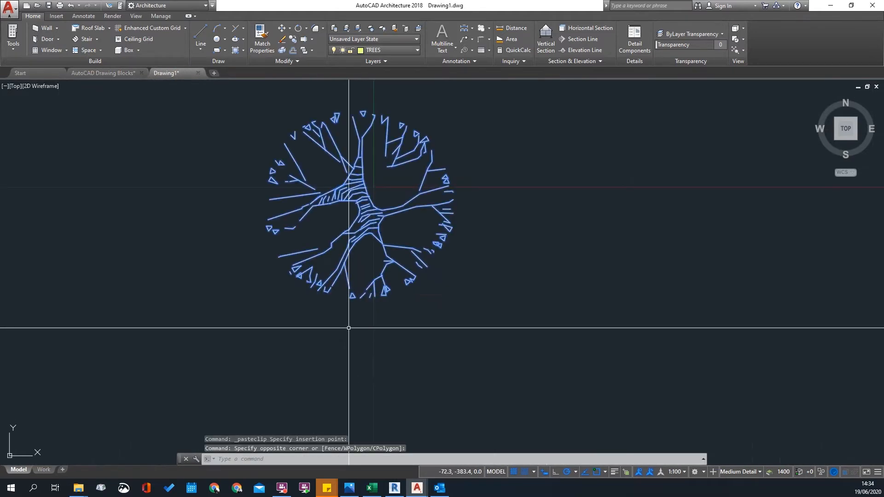
type("m")
key("Return")
left_click(354, 205)
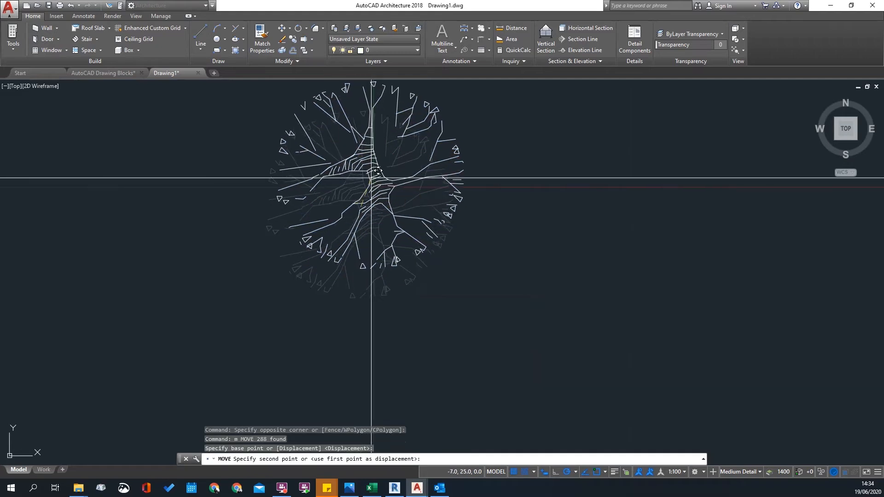
scroll(378, 189, "up", 6)
scroll(456, 290, "down", 8)
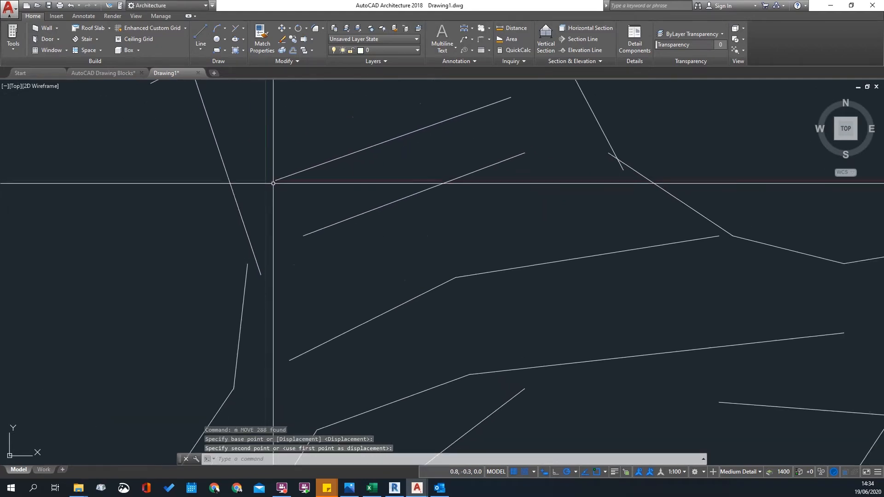
key("Escape")
Check the tree's placement around the origin and view the drawing's full extents.
scroll(412, 200, "up", 3)
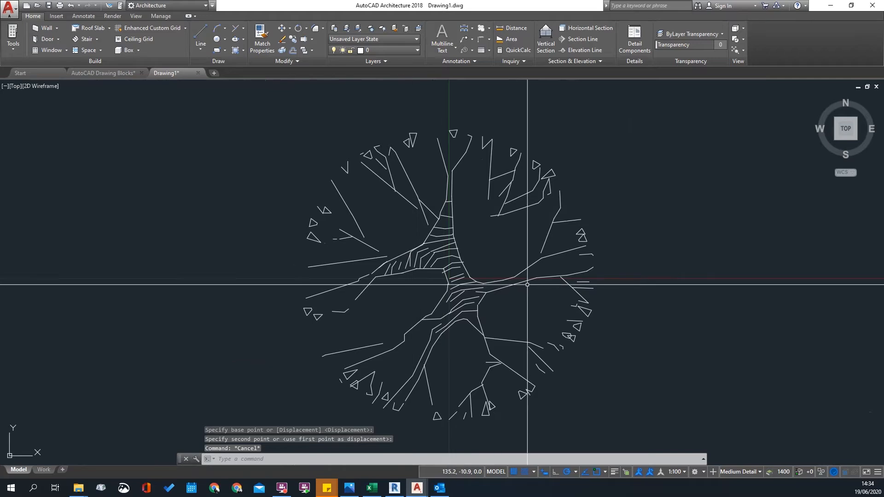
middle_click_drag(529, 284, 511, 280)
middle_click_drag(567, 310, 535, 281)
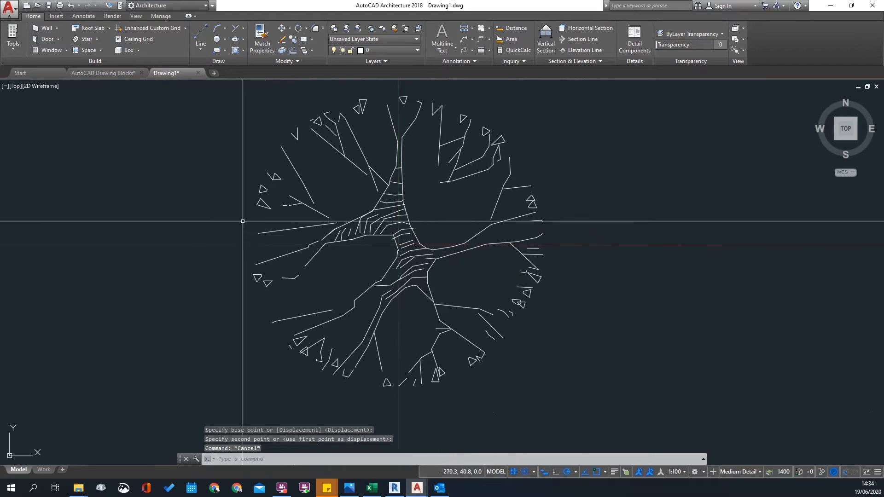
middle_click_drag(499, 224, 552, 277)
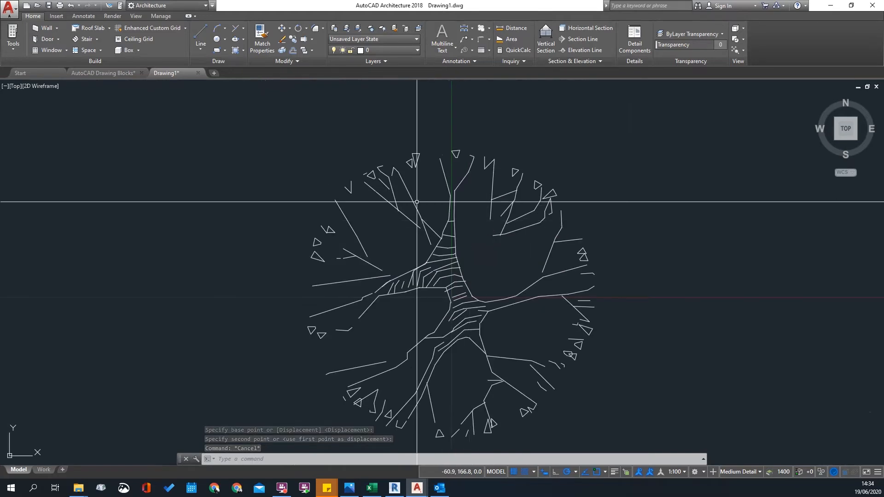
scroll(289, 237, "down", 6)
scroll(409, 211, "up", 6)
middle_click(496, 216)
middle_click(496, 216)
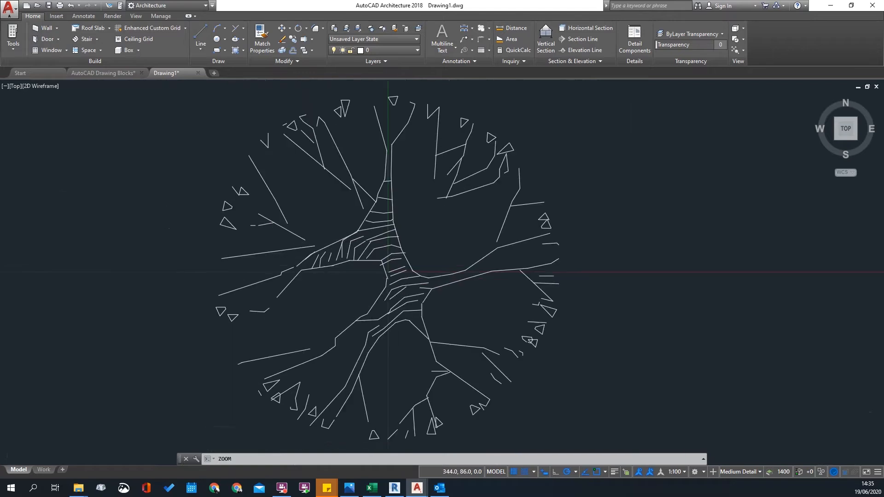
scroll(450, 227, "down", 6)
key("Escape")
Change the colour of all the tree's lines to ByLayer in their properties.
left_click(224, 123)
left_click(533, 326)
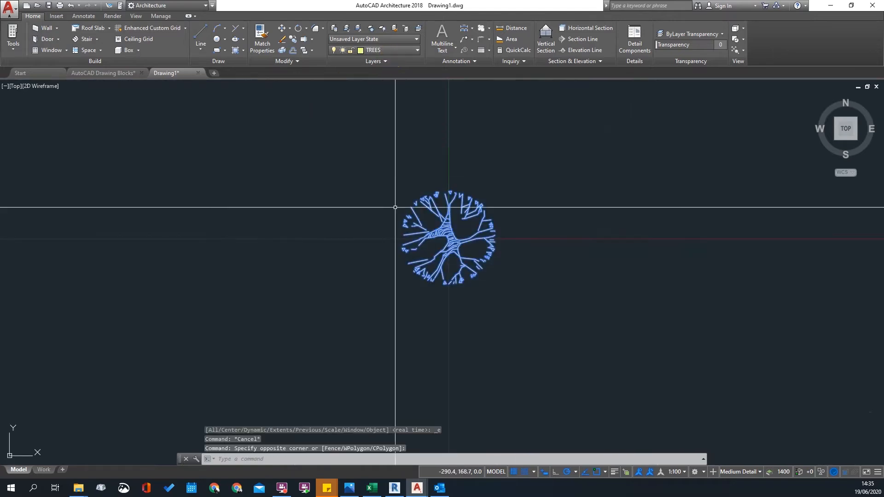
key("ctrl+1")
left_click_drag(883, 302, 211, 223)
left_click(297, 184)
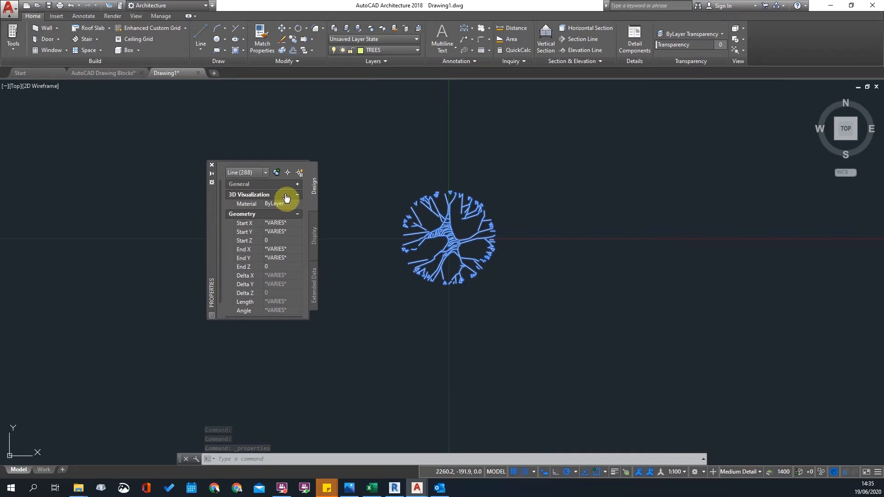
left_click(297, 185)
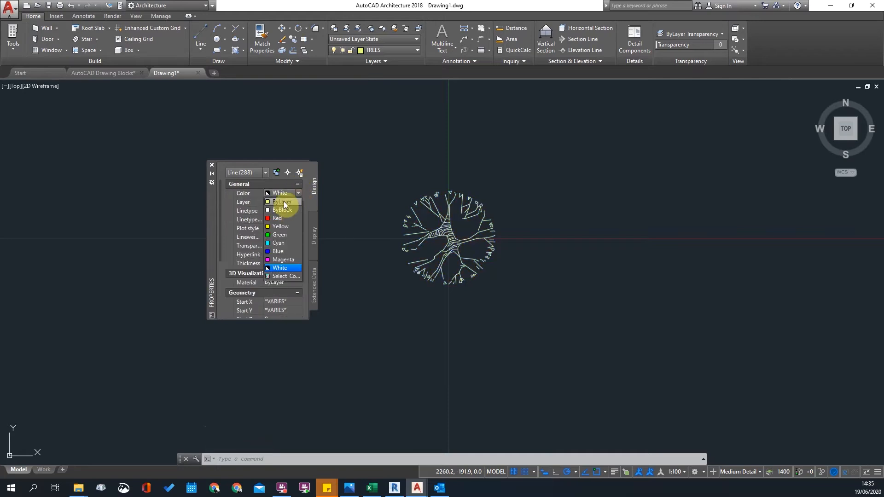
left_click(297, 201)
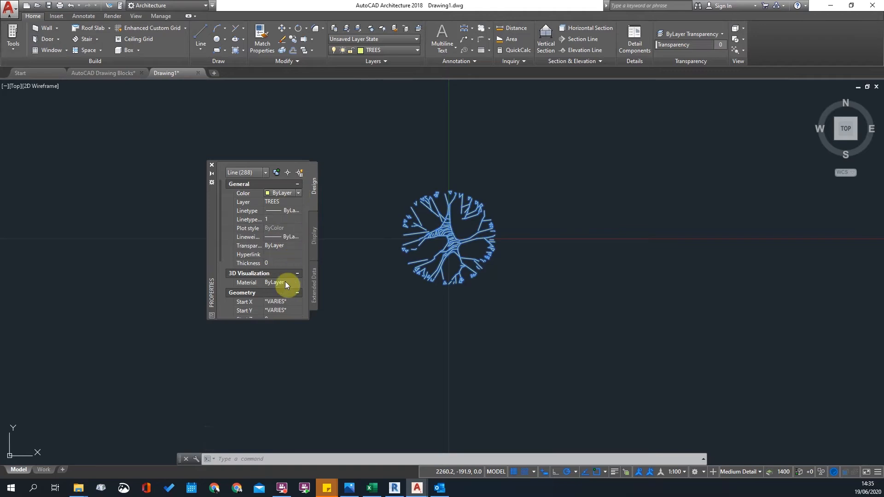
key("Escape")
scroll(411, 276, "up", 6)
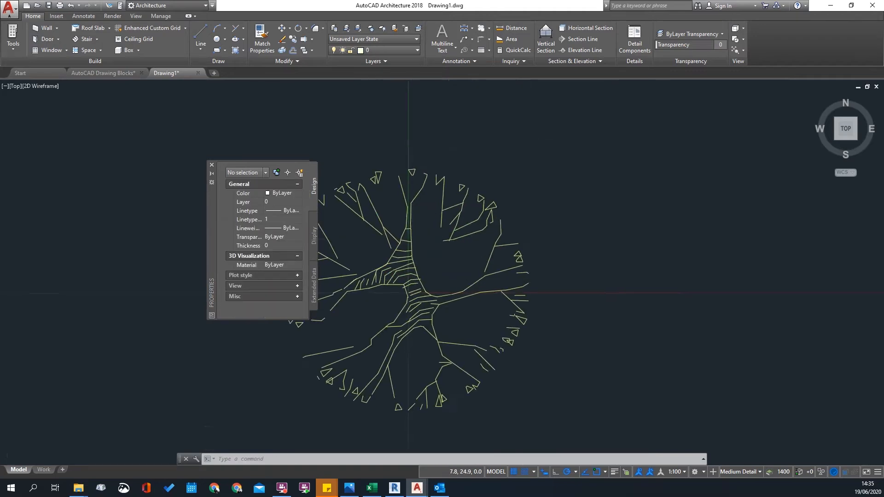
left_click(212, 165)
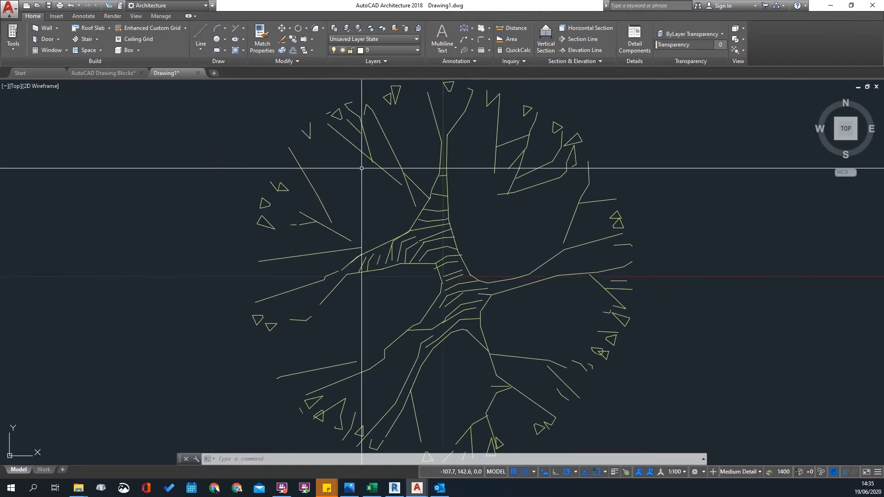
Save the drawing to the Desktop under the name "tree 1".
left_click(11, 9)
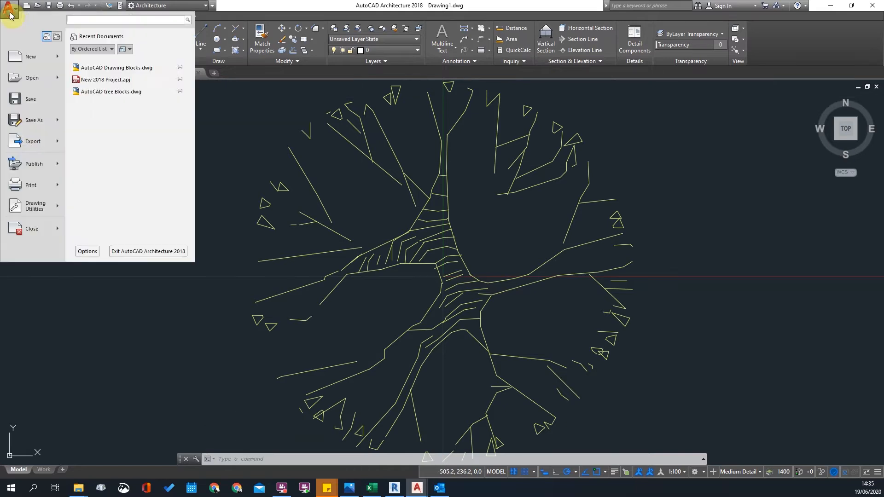
left_click(33, 122)
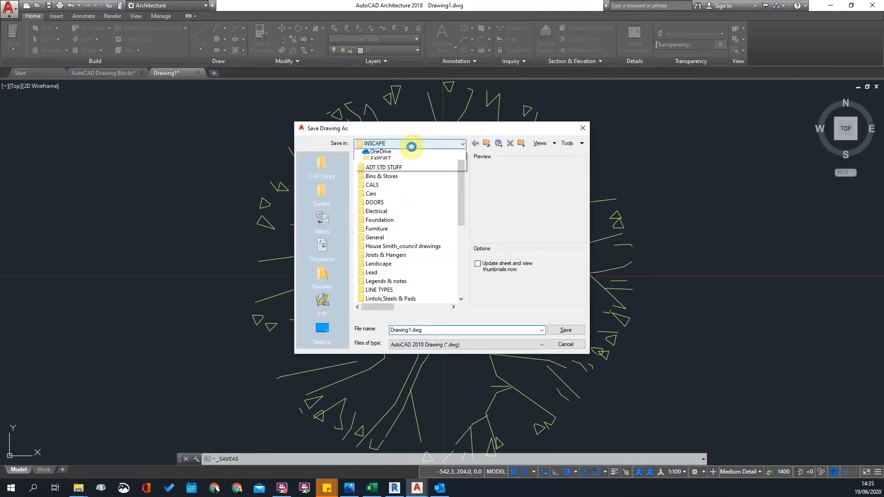
left_click(411, 145)
left_click(387, 149)
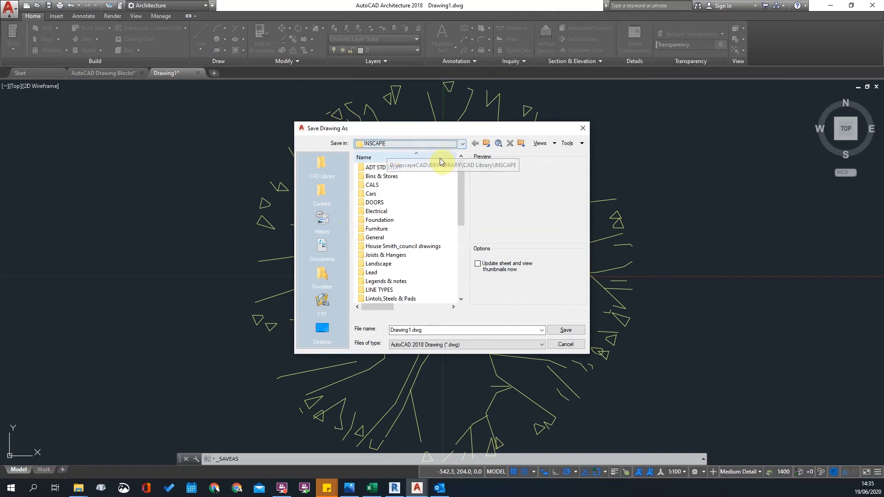
left_click(430, 147)
left_click(373, 153)
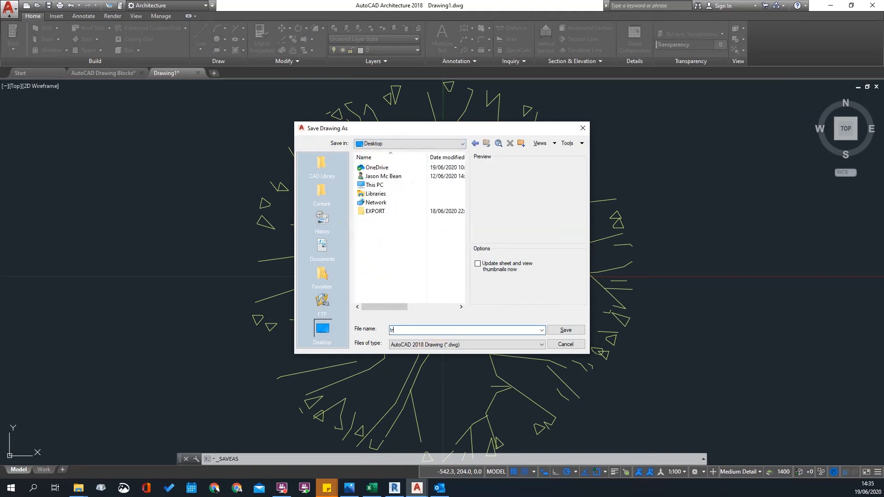
type("tree 1")
key("Return")
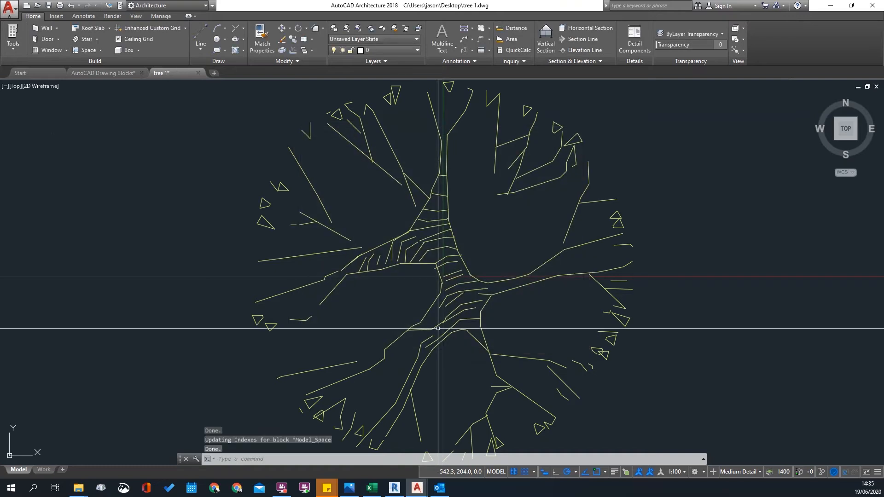
Switch to Revit and open the recent New Site model, ignoring the unresolved reference.
left_click(827, 5)
left_click(769, 52)
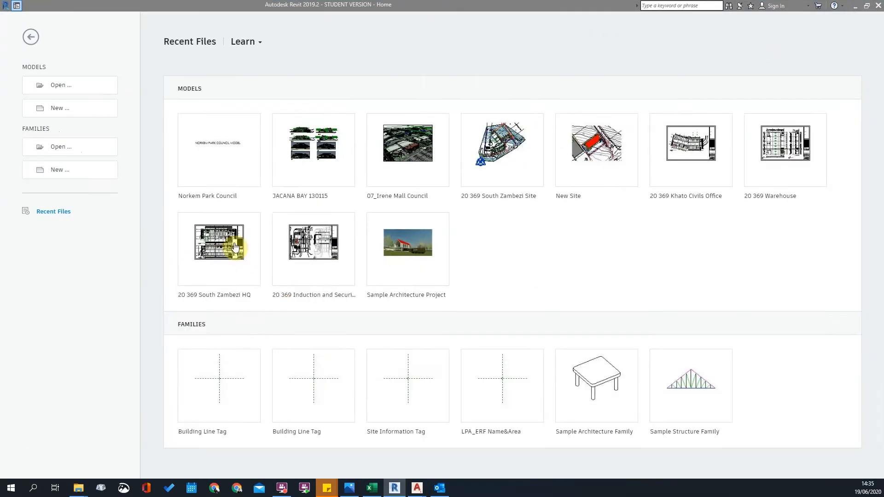
left_click(597, 157)
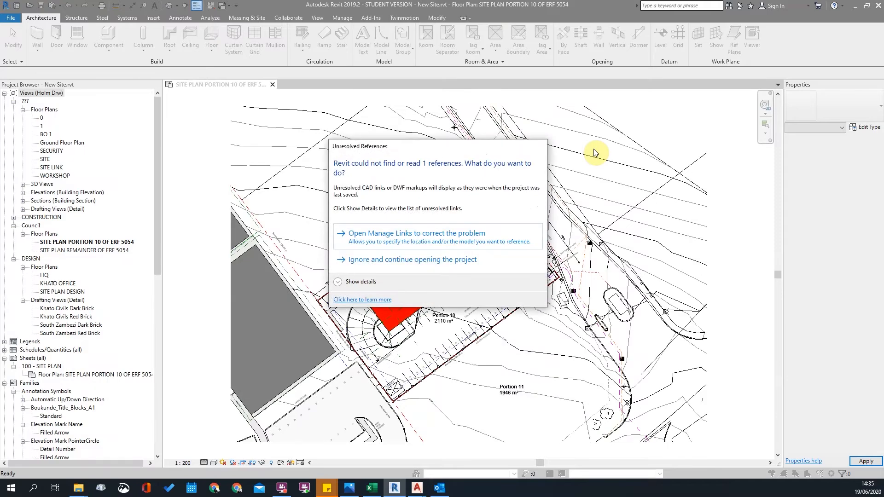
left_click(382, 260)
Examine the site plan of Portion 10 around the parking bays, booms and sliding gate.
scroll(454, 257, "up", 6)
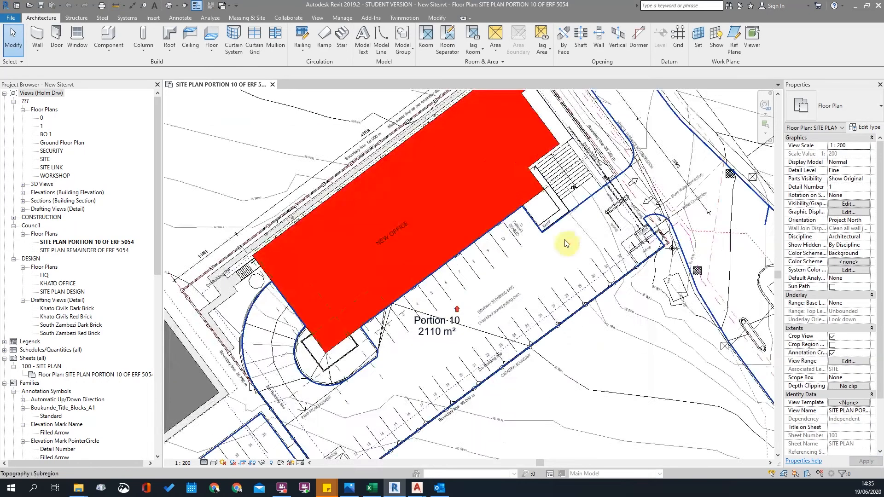
scroll(436, 254, "down", 1)
scroll(429, 251, "up", 2)
scroll(429, 251, "down", 3)
scroll(417, 250, "up", 2)
middle_click_drag(330, 280, 309, 324)
scroll(456, 249, "up", 2)
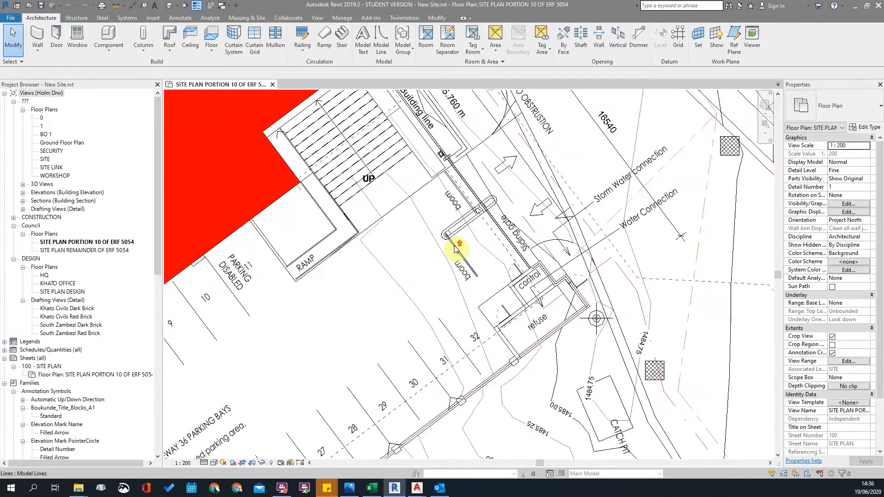
Examine the site plan of Portion 10 around the new office, the basement ramp, the generator and the boundary lines.
scroll(414, 291, "down", 3)
scroll(394, 292, "down", 1)
middle_click_drag(395, 292, 631, 78)
scroll(441, 258, "up", 3)
middle_click_drag(435, 260, 473, 363)
scroll(470, 359, "up", 1)
middle_click_drag(408, 289, 450, 315)
scroll(450, 313, "down", 5)
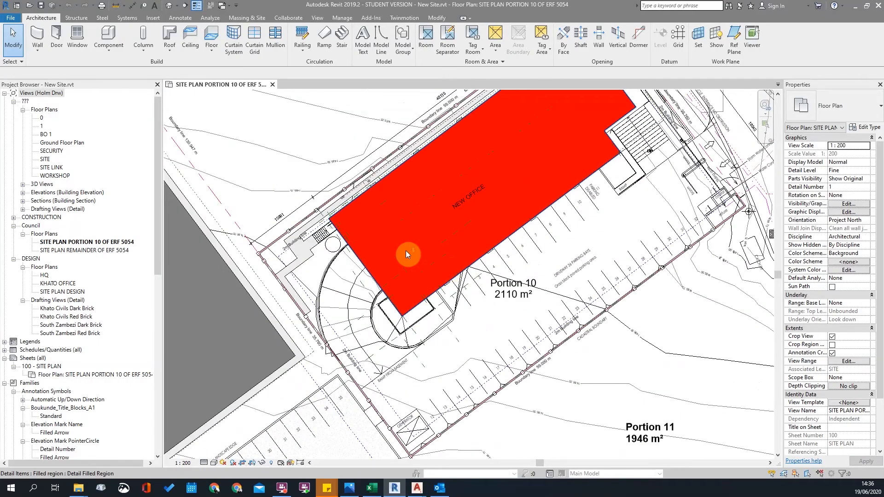
scroll(408, 253, "down", 2)
scroll(443, 310, "up", 2)
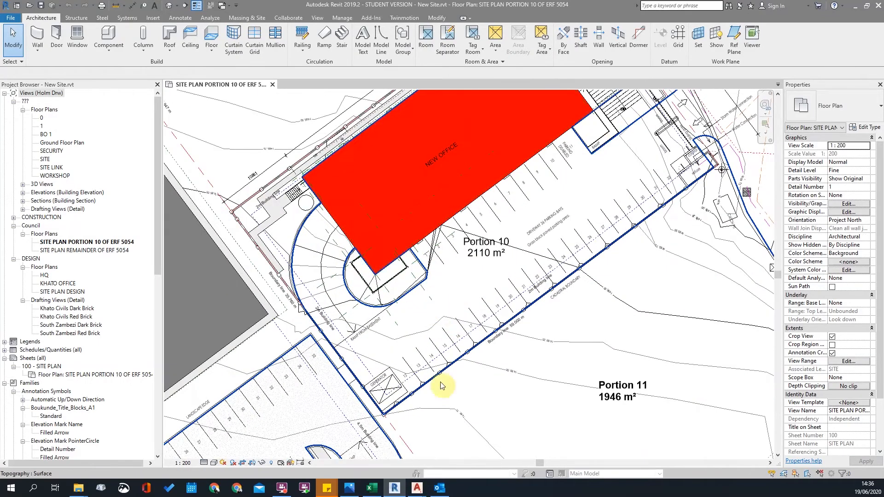
middle_click_drag(368, 250, 362, 273)
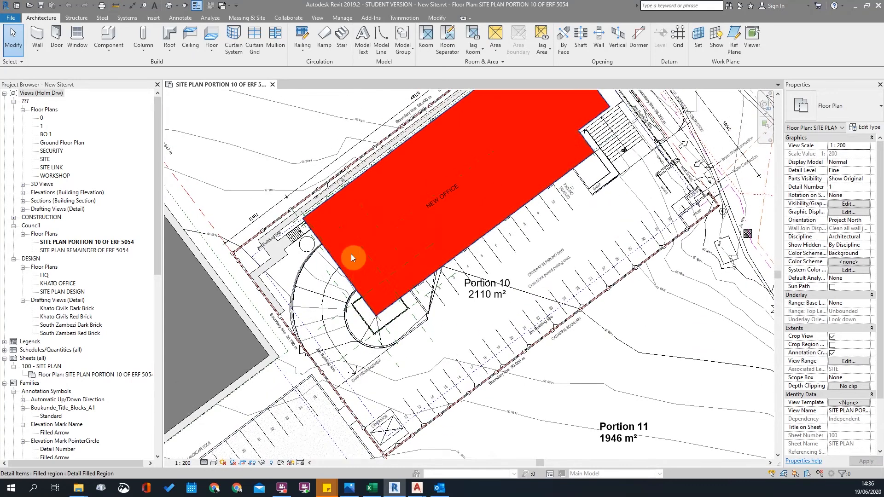
scroll(329, 232, "down", 2)
scroll(329, 232, "up", 1)
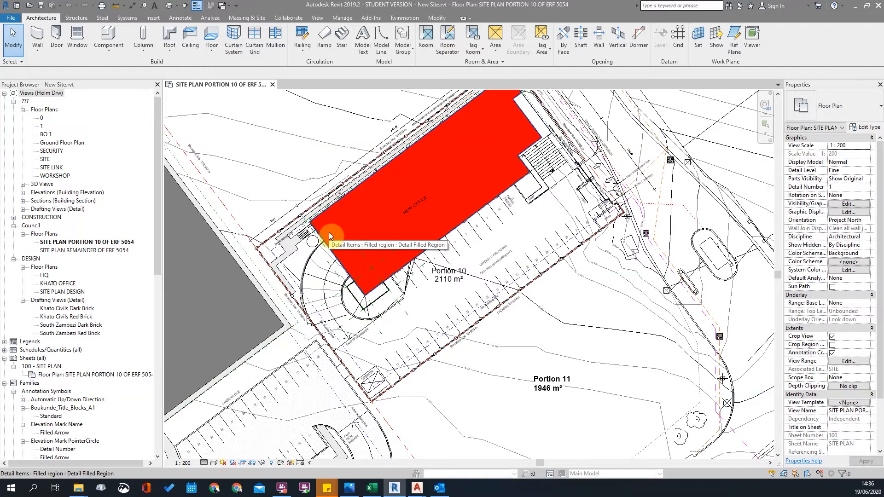
middle_click_drag(373, 234, 396, 287)
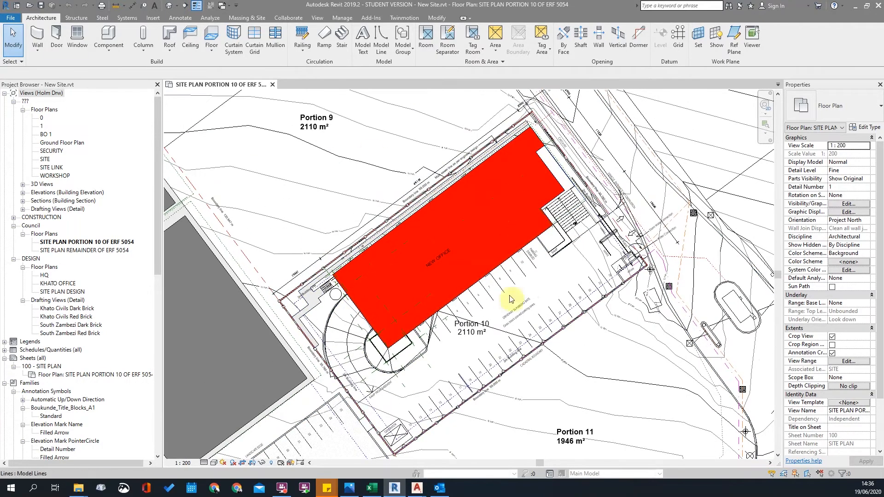
scroll(510, 355, "up", 3)
middle_click_drag(450, 336, 512, 235)
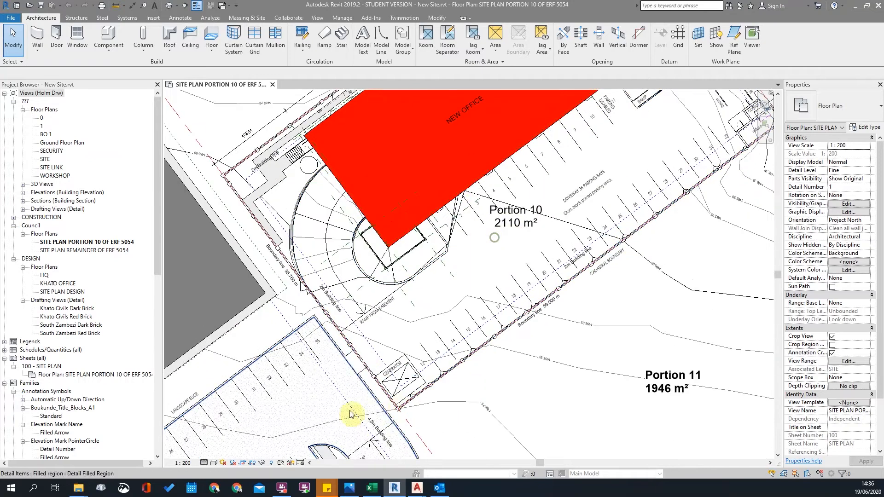
middle_click_drag(451, 317, 426, 352)
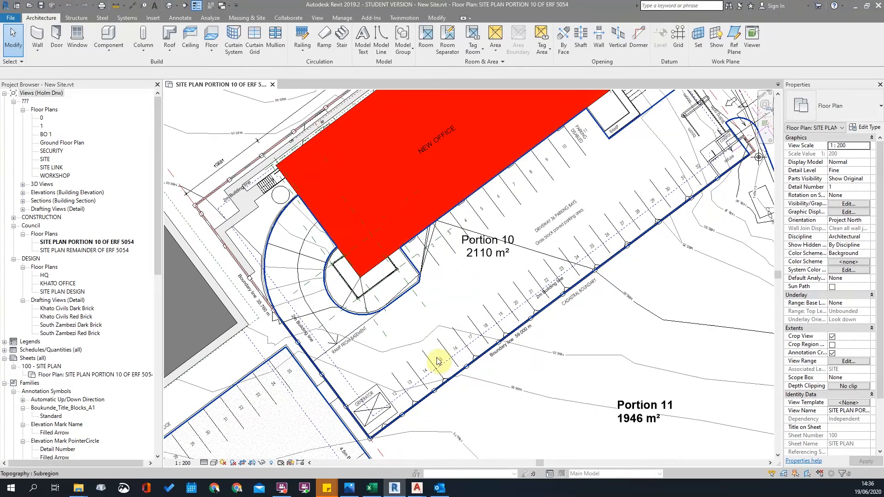
middle_click_drag(481, 288, 473, 346)
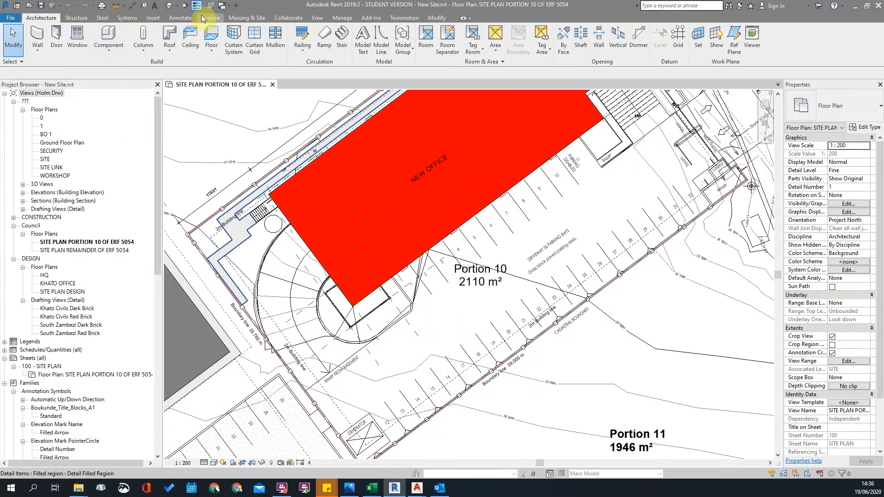
Create a new family from the Metric Detail Item.rft template.
left_click(6, 18)
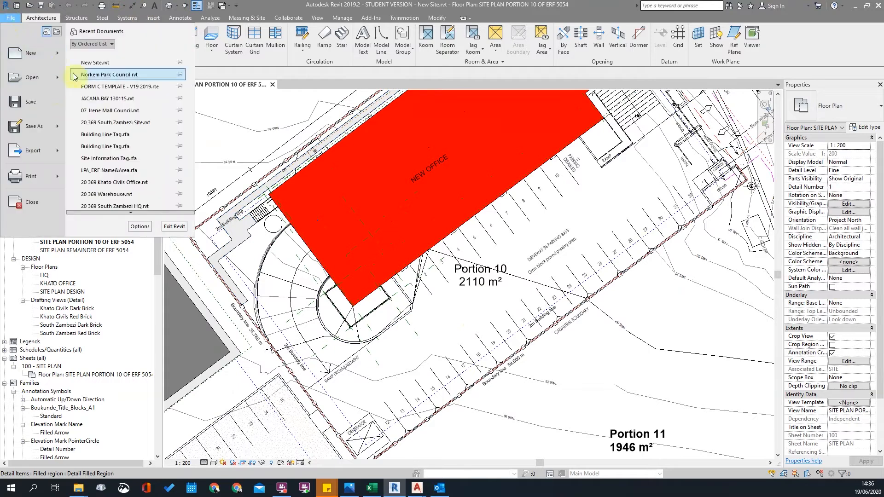
left_click(64, 155)
mouse_move(57, 64)
left_click(107, 80)
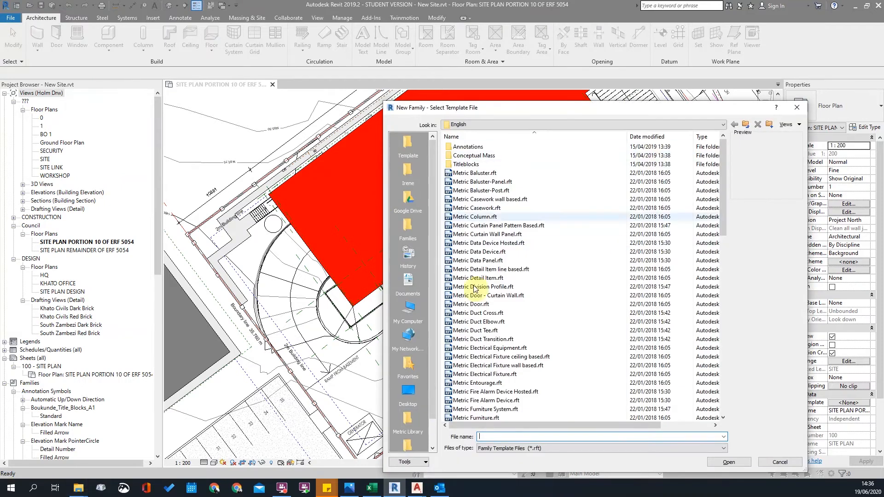
left_click_drag(636, 106, 477, 54)
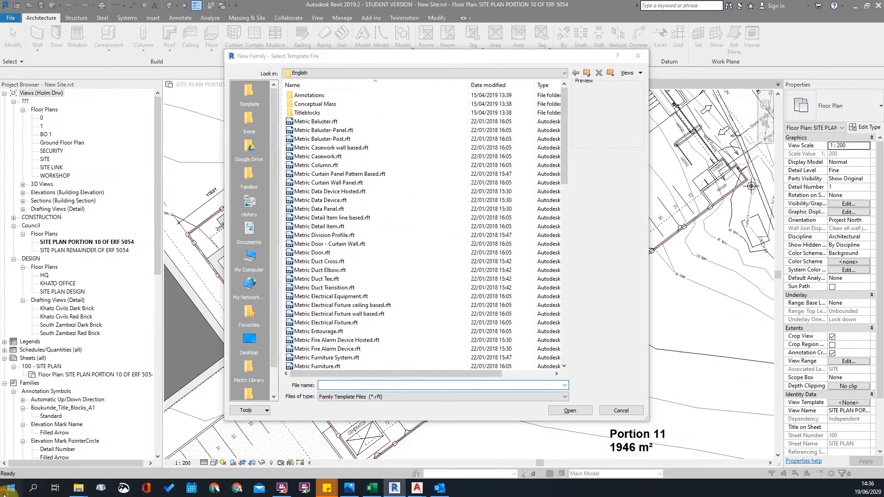
left_click(6, 490)
left_click(91, 309)
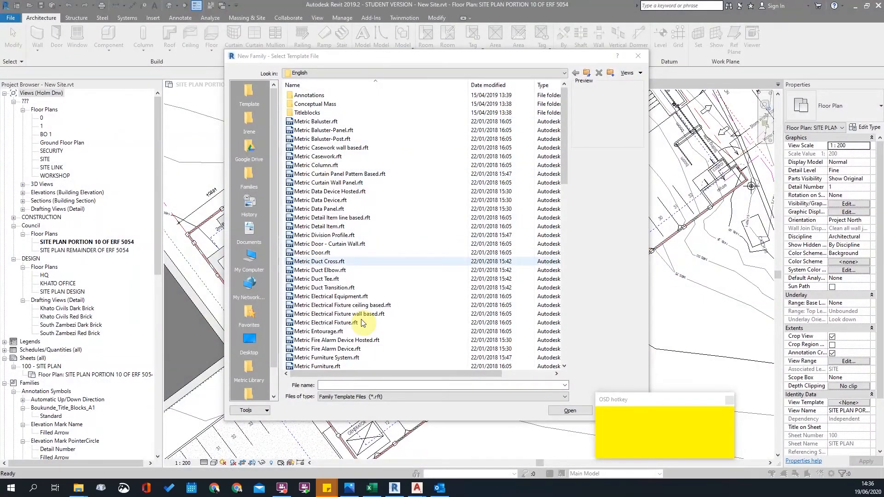
left_click(325, 271)
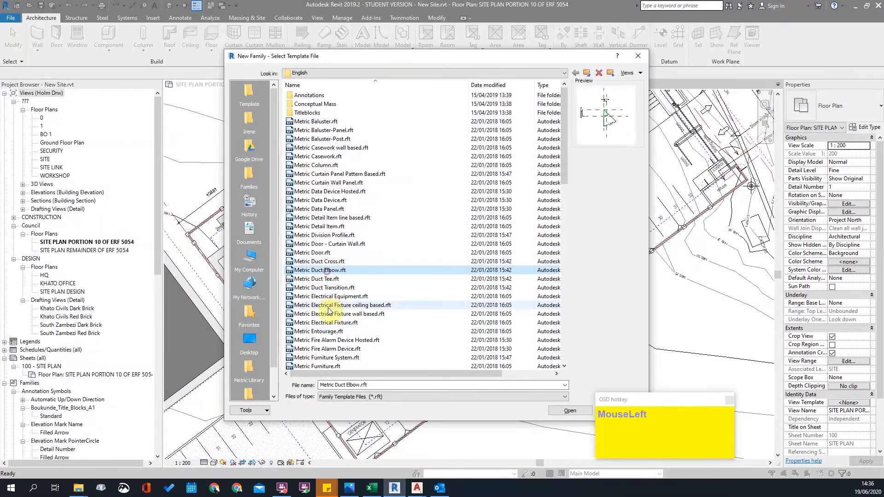
left_click(328, 227)
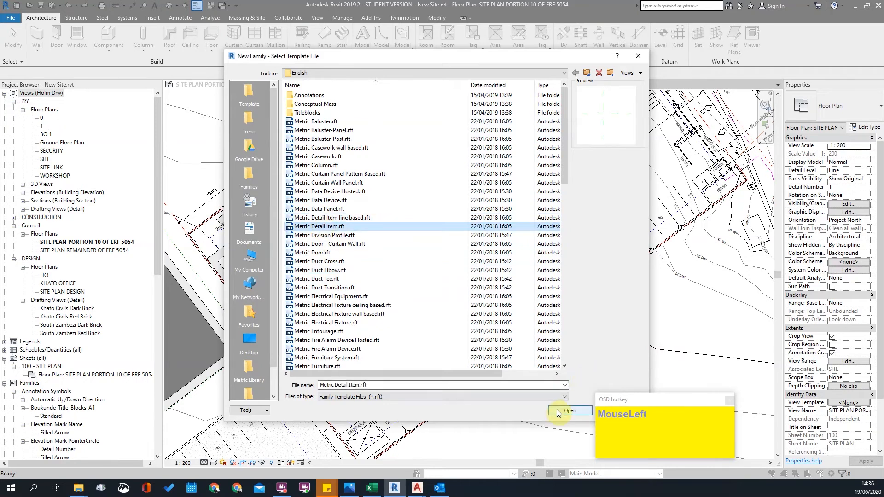
left_click(565, 411)
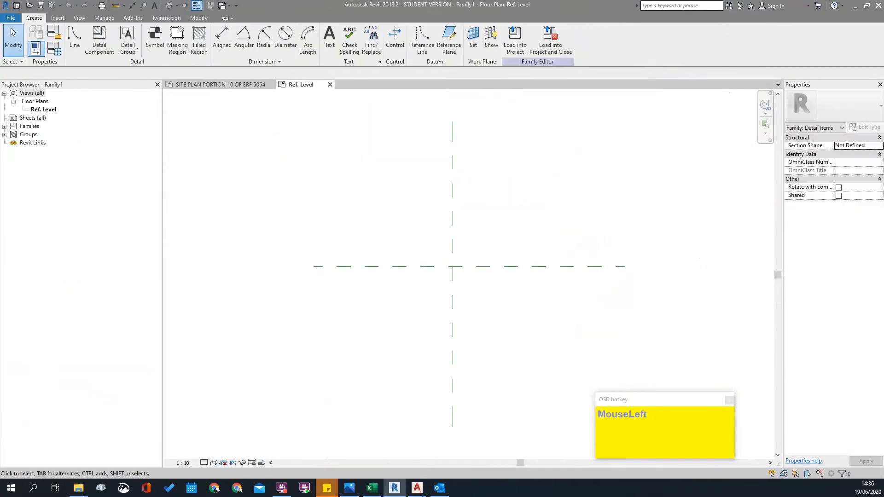
Import the CAD file tree 1.dwg from the Desktop into the family, using Auto - Origin to Origin positioning.
left_click(59, 19)
left_click(222, 41)
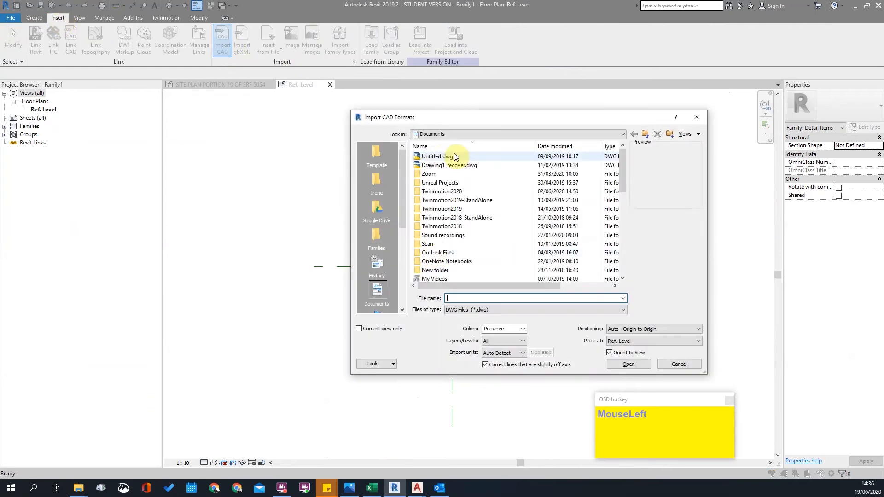
left_click(438, 134)
left_click(441, 138)
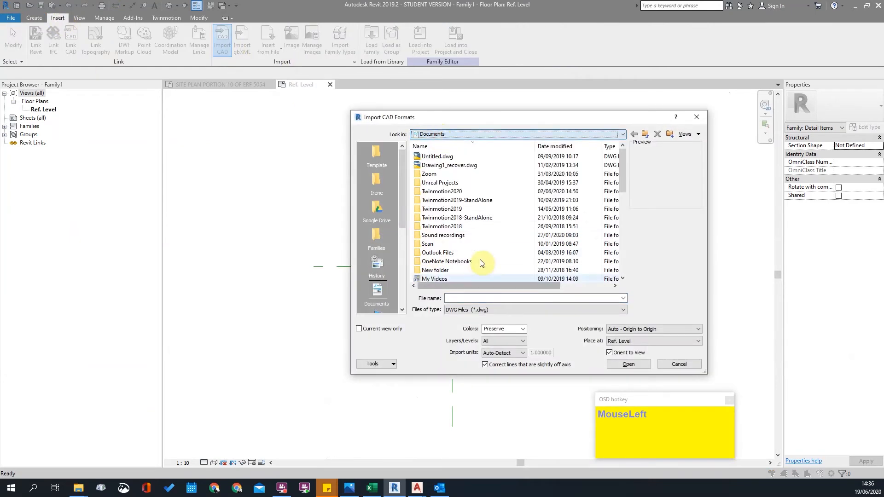
left_click(430, 134)
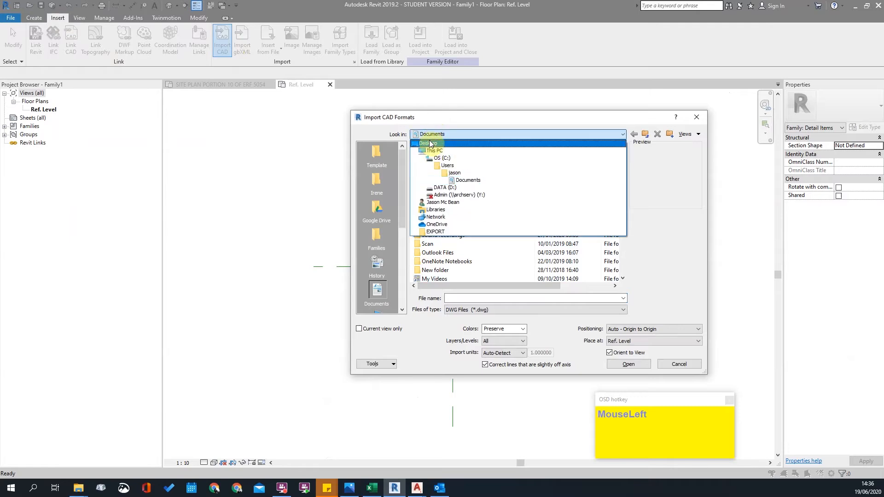
left_click(429, 138)
left_click(433, 156)
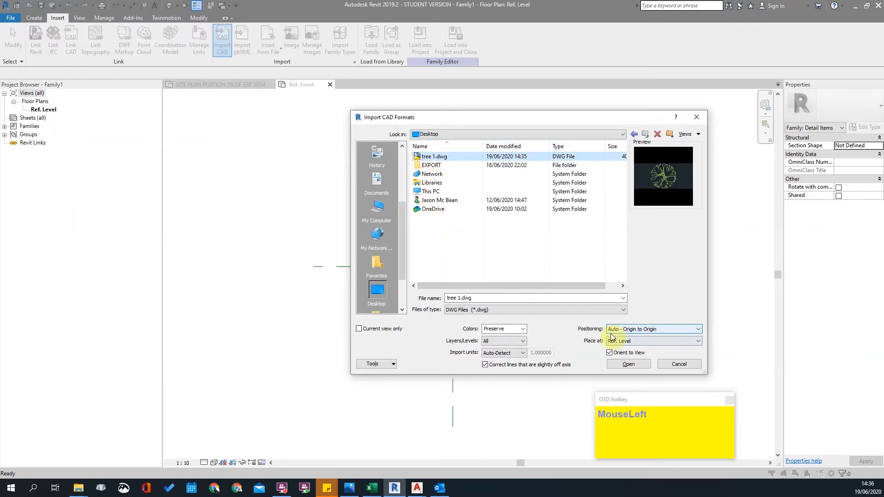
left_click(635, 367)
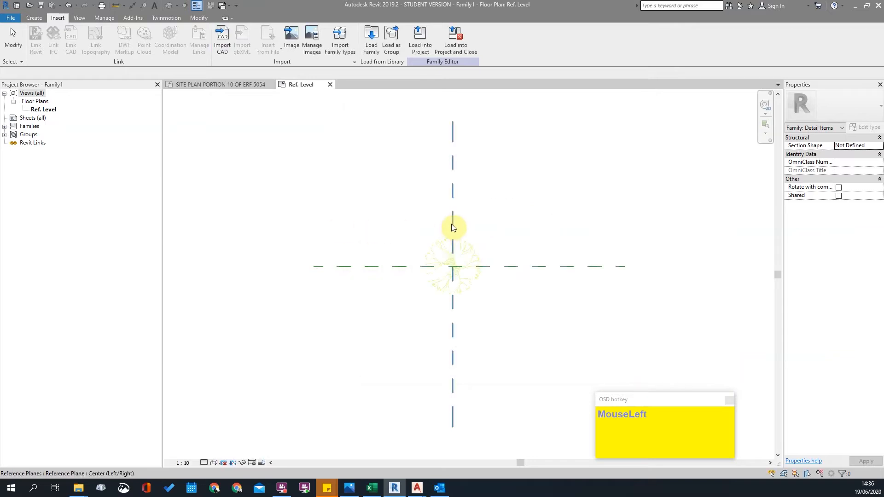
Measure the imported tree's overall width along the horizontal reference plane.
scroll(465, 286, "up", 3)
scroll(362, 311, "up", 2)
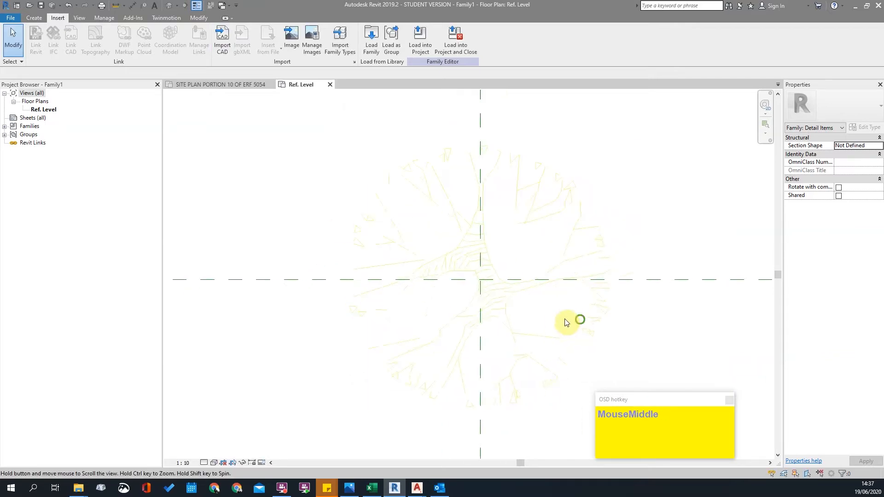
middle_click_drag(582, 322, 426, 288)
left_click(338, 226)
scroll(454, 187, "down", 2)
key("Escape")
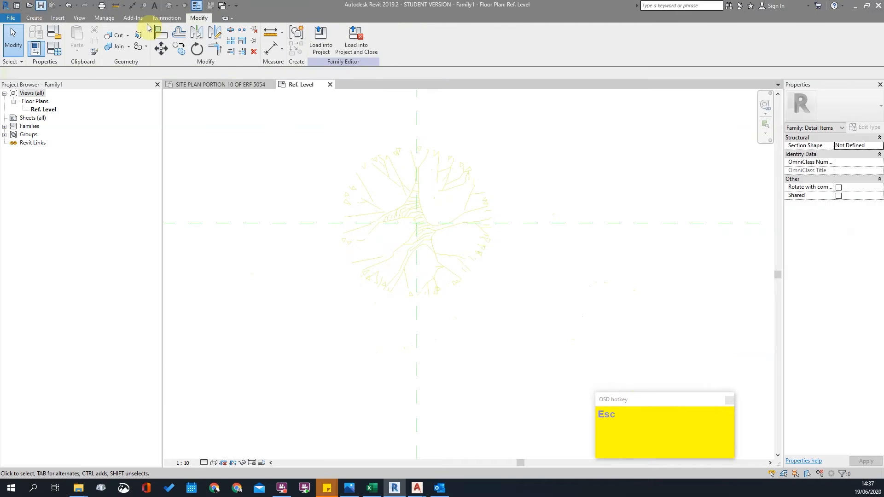
left_click(271, 39)
left_click(345, 222)
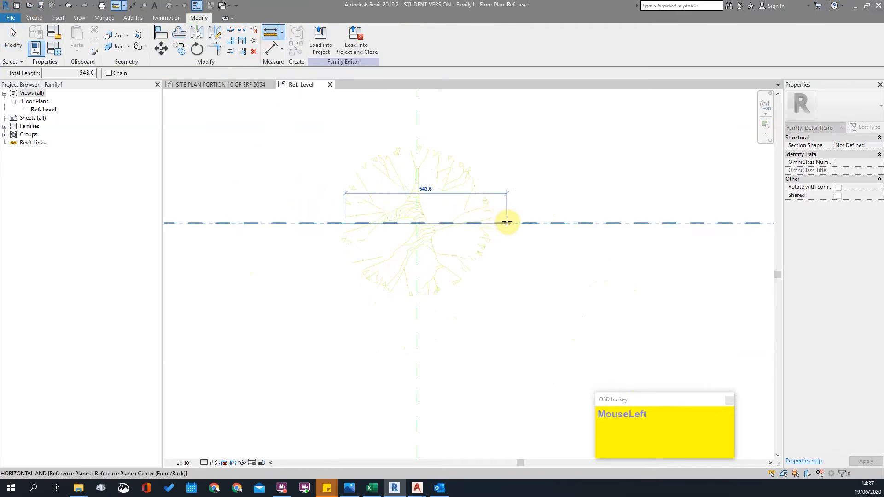
scroll(492, 224, "up", 2)
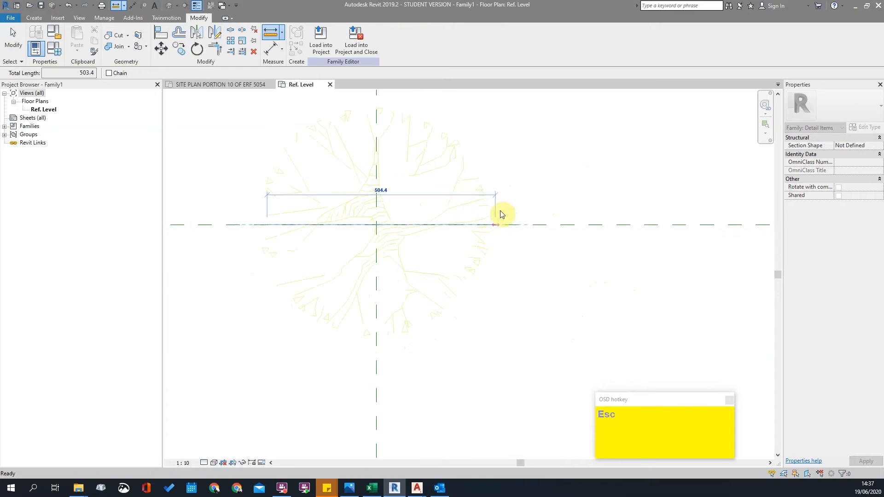
key("Escape")
Set the imported tree's import units to meter with a scale factor of 1 in its type properties.
left_click(439, 177)
left_click(871, 109)
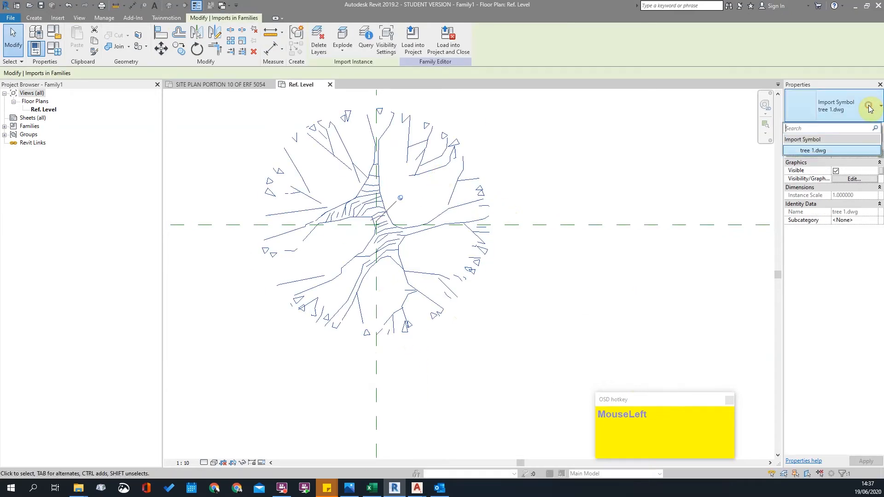
left_click(863, 150)
left_click(868, 128)
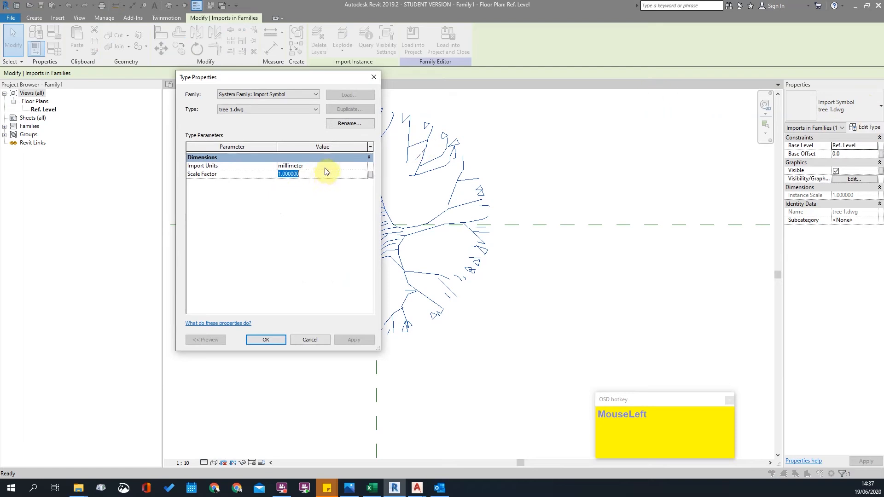
left_click(363, 169)
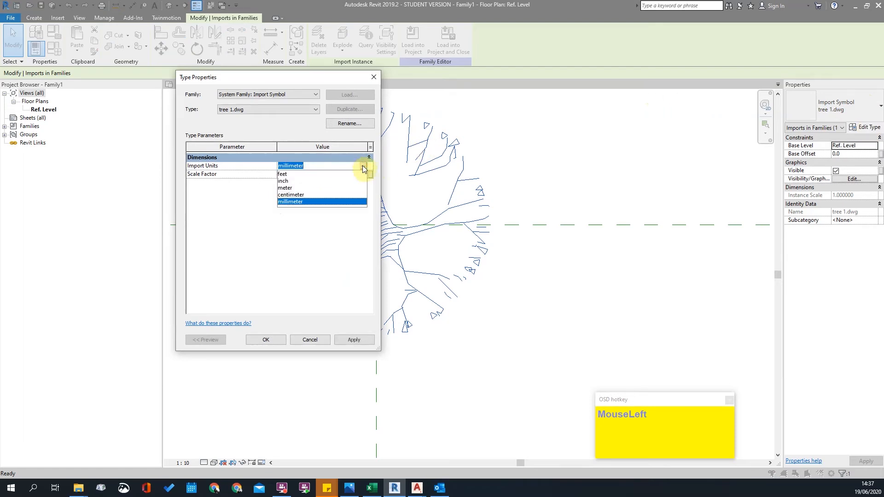
left_click(283, 188)
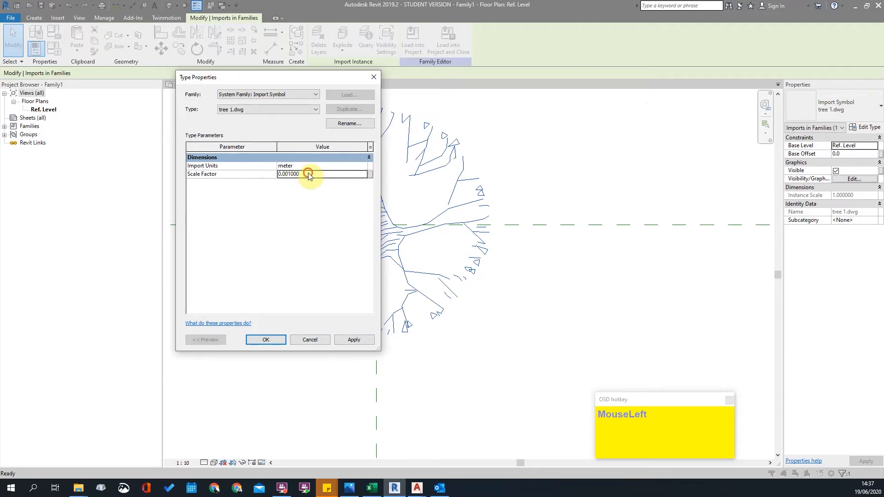
left_click(276, 339)
Measure the rescaled tree's width from one edge of the canopy to the other.
scroll(444, 248, "down", 6)
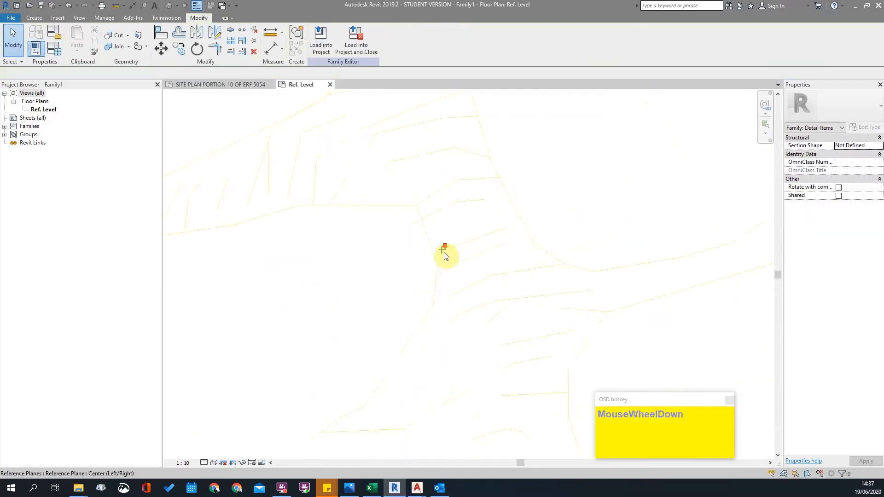
left_click(445, 235)
key("Escape")
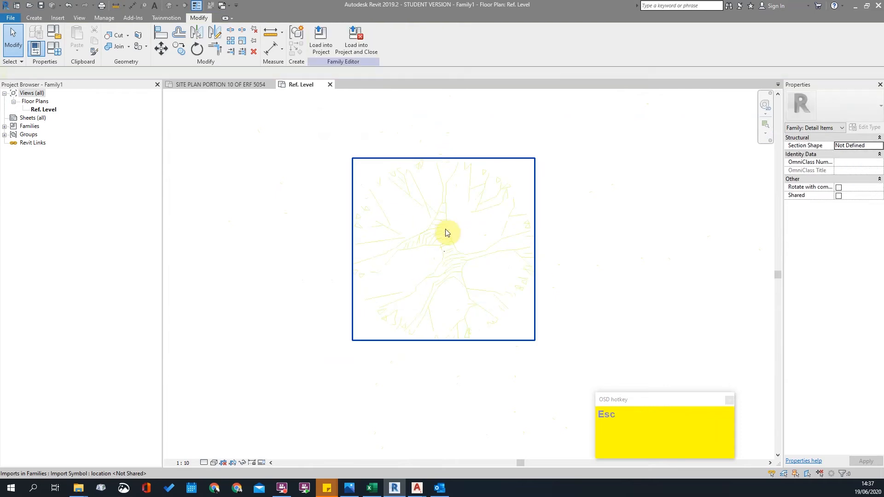
left_click(447, 221)
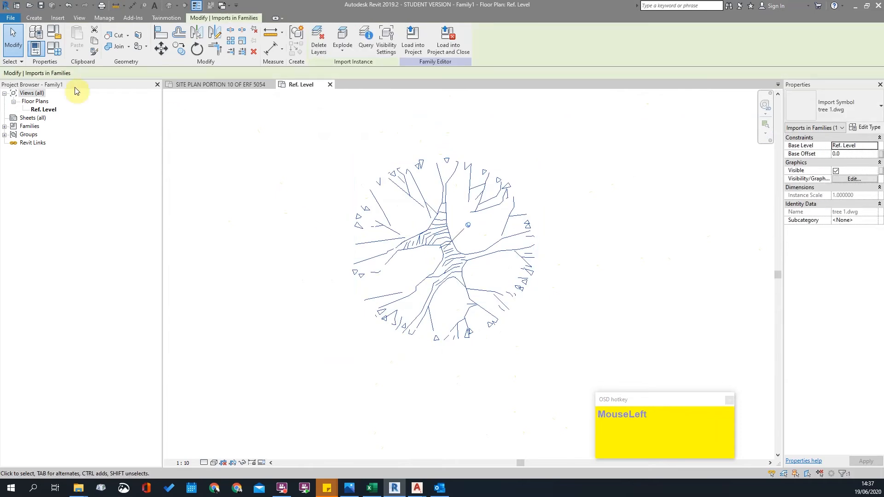
left_click(269, 40)
left_click(357, 245)
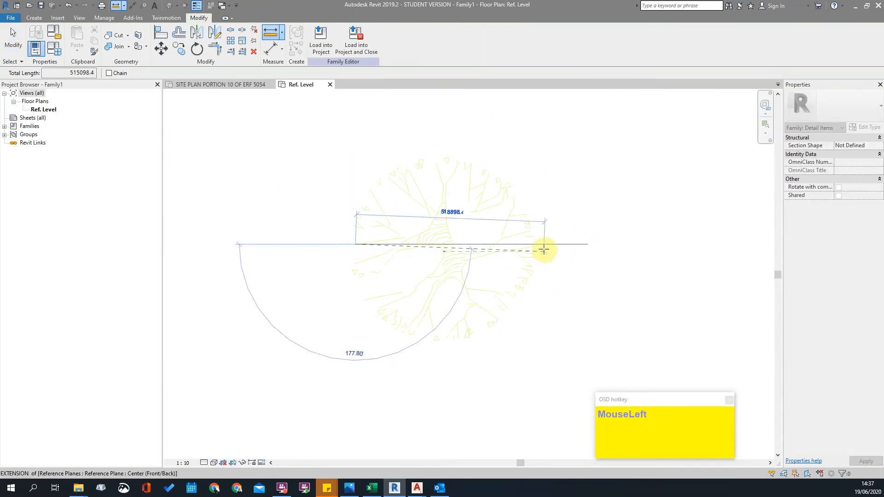
key("Escape")
Set the imported tree's import units to millimeter with a scale factor of 10 in its type properties.
left_click(517, 245)
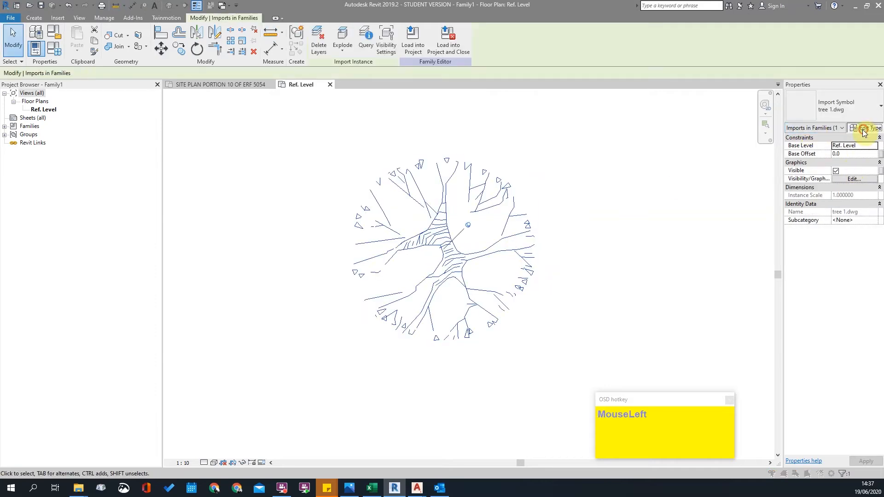
left_click(864, 130)
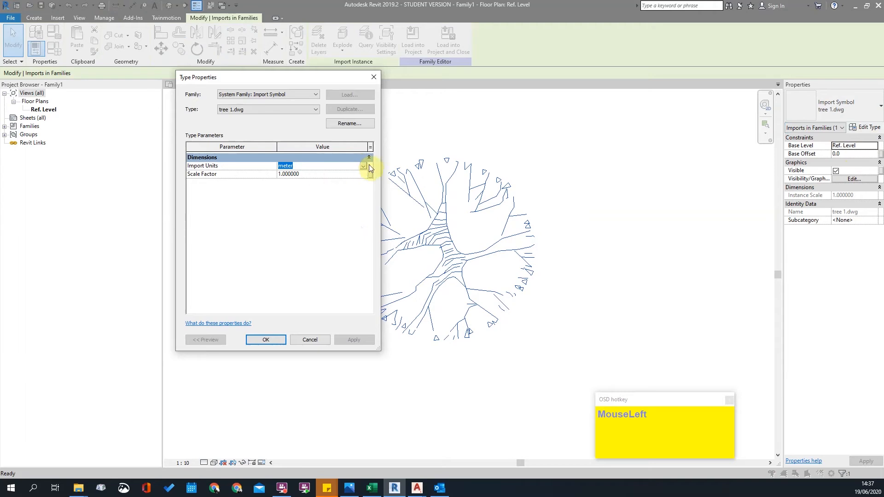
left_click(363, 166)
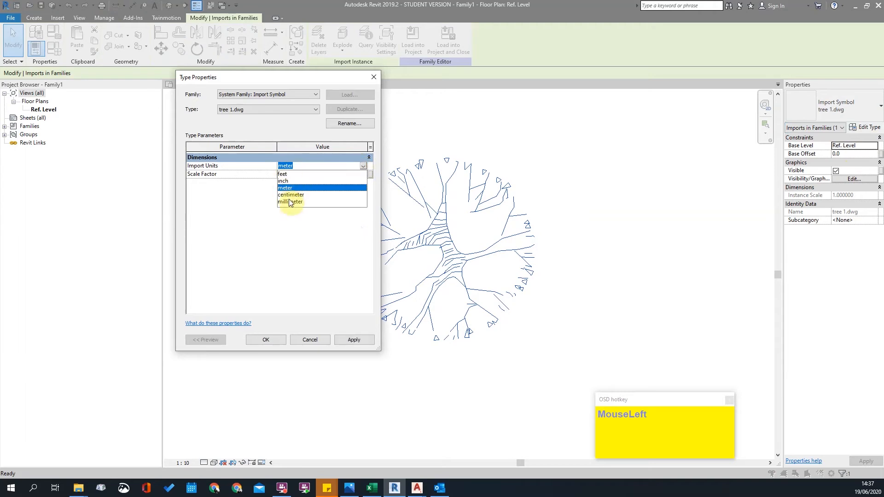
left_click(289, 201)
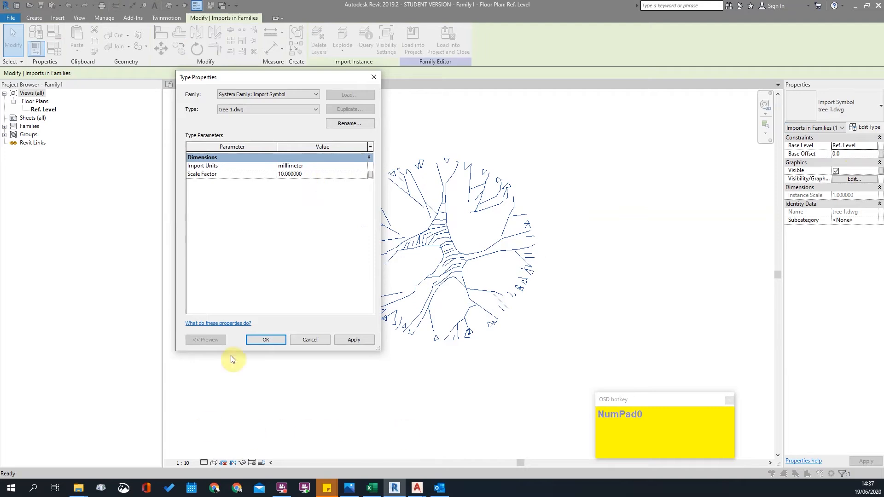
left_click(266, 340)
Measure the millimeter-scaled tree's width horizontally across the canopy.
scroll(458, 256, "up", 3)
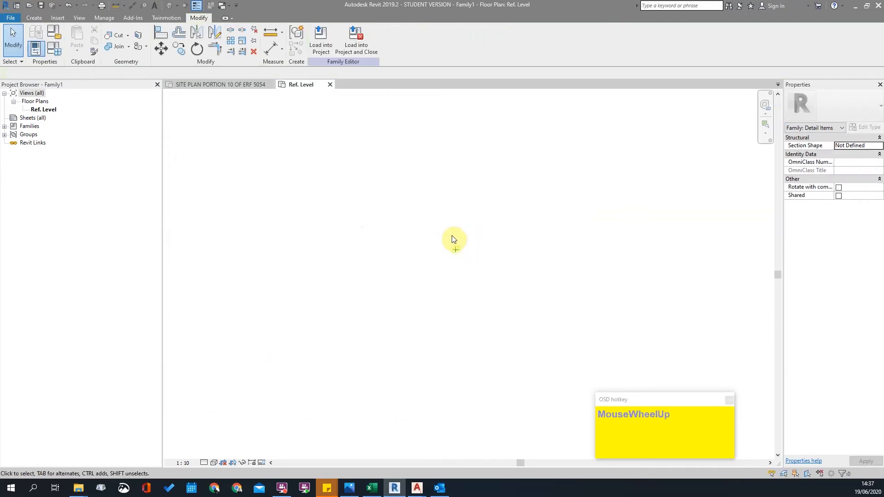
scroll(472, 258, "up", 2)
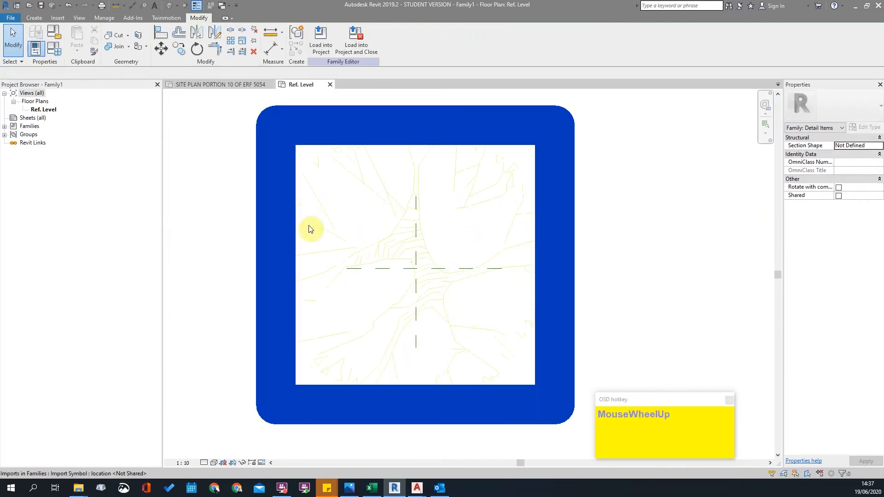
key("d")
key("i")
left_click(277, 258)
key("Escape")
left_click(272, 35)
left_click(264, 253)
left_click_drag(264, 253, 587, 252)
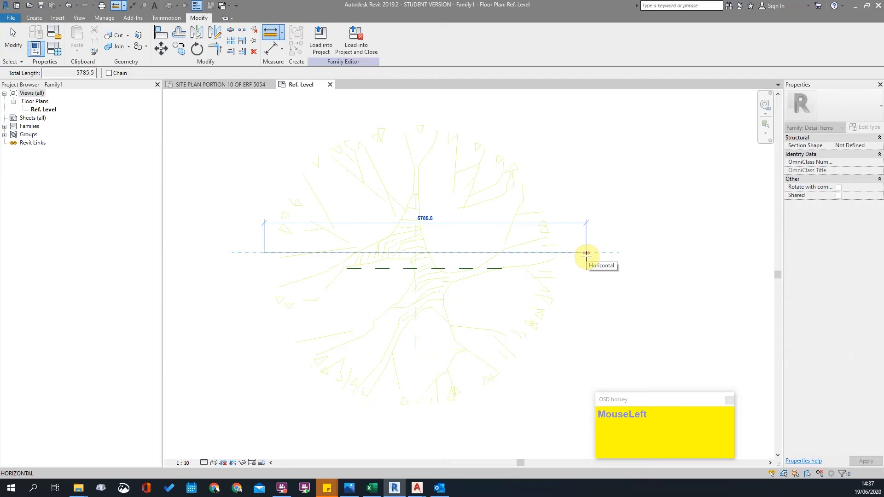
key("Escape")
key("Escape")
Set the imported tree's scale factor to 2 in its type properties.
left_click(538, 252)
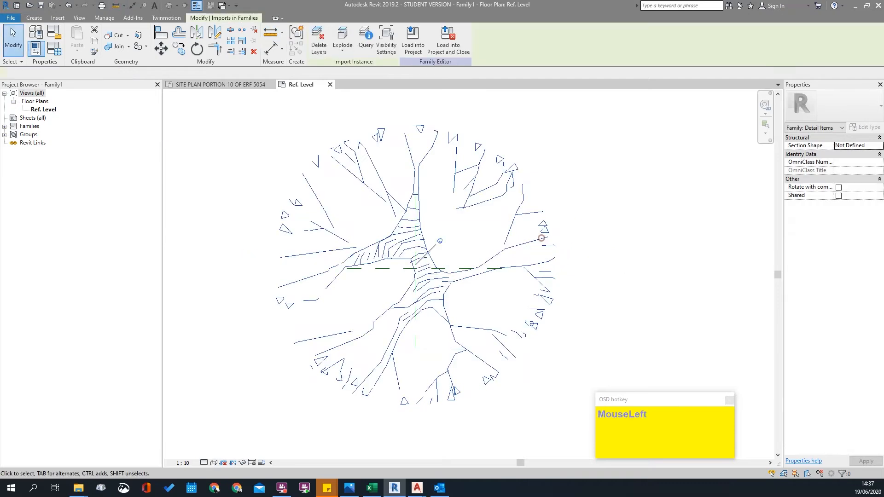
left_click(871, 127)
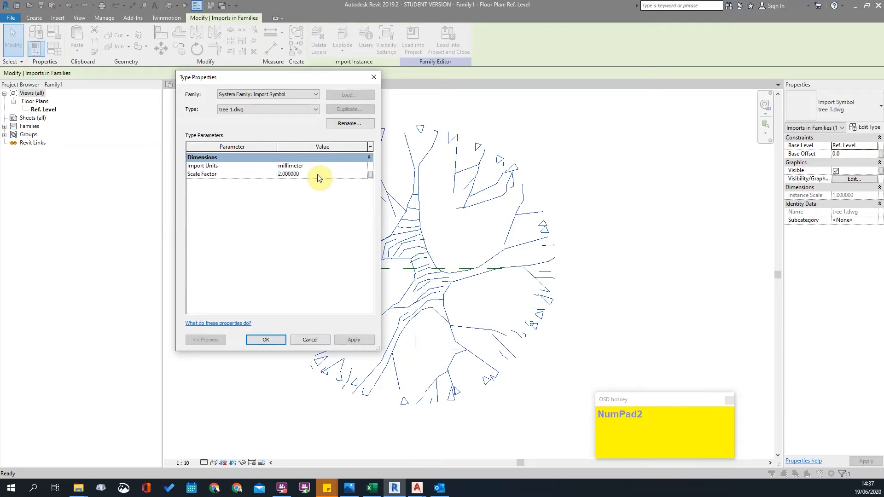
left_click(265, 339)
left_click(400, 309)
Measure the tree's canopy width again at the new scale factor.
scroll(449, 247, "up", 3)
key("d")
key("i")
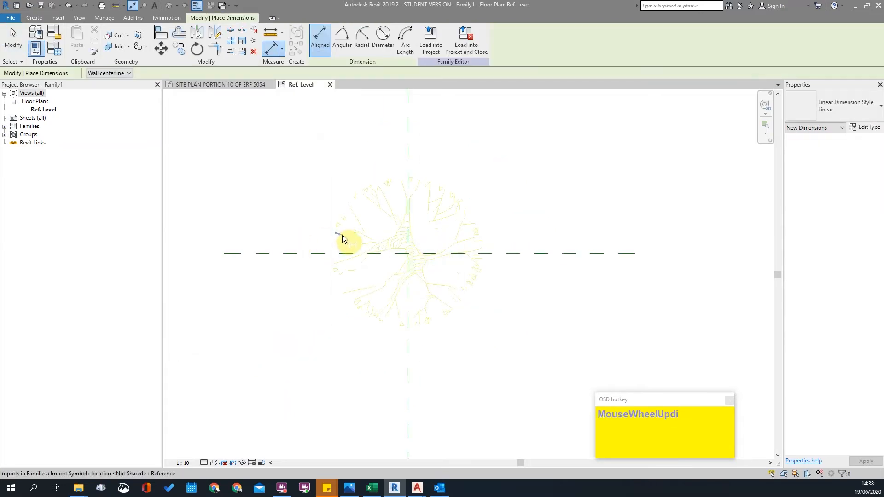
left_click(270, 32)
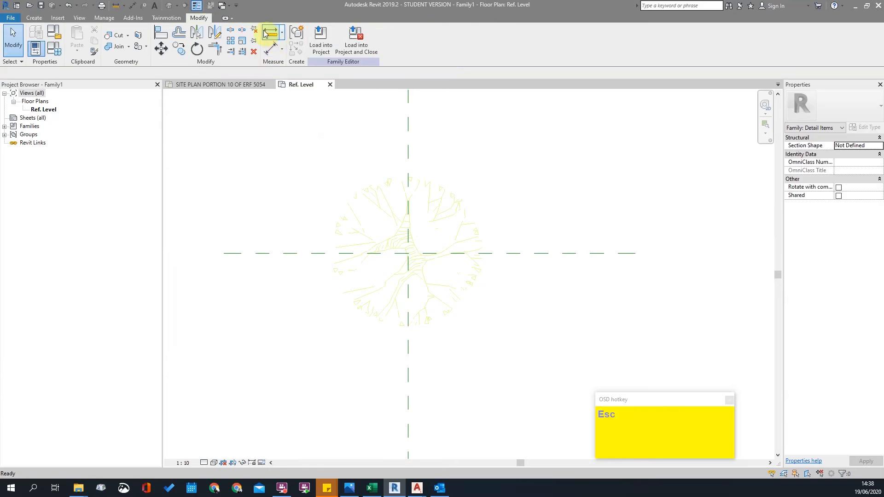
left_click(333, 248)
scroll(479, 244, "up", 3)
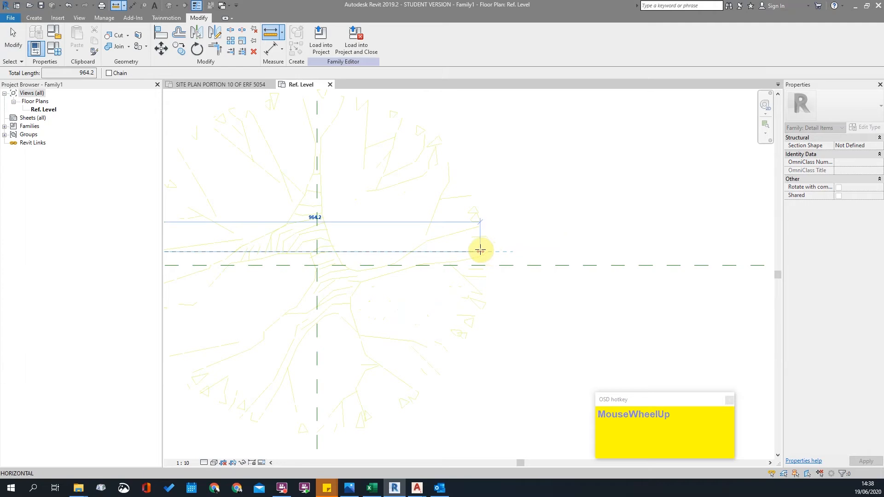
scroll(488, 252, "down", 3)
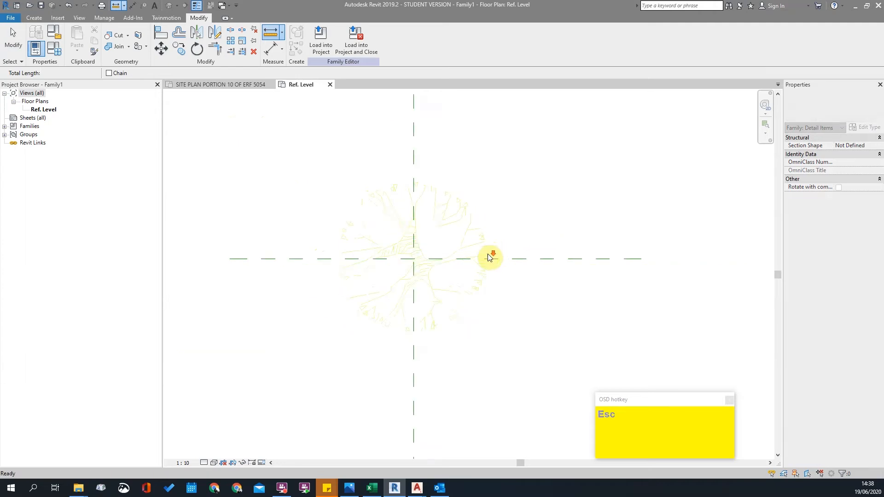
key("Escape")
key("Escape")
Set the imported tree's scale factor to 3 in its type properties.
left_click(467, 232)
left_click(865, 129)
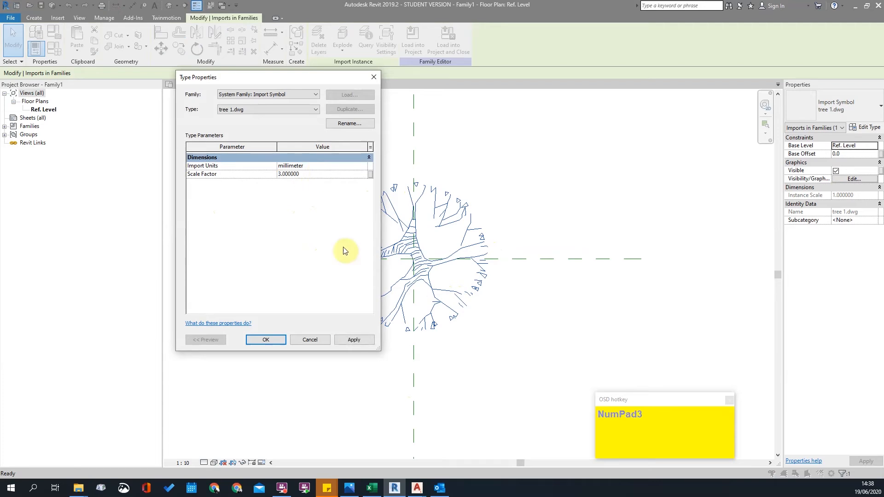
left_click(265, 340)
left_click(440, 297)
left_click(429, 276)
Examine the rescaled tree import and its placement around the crossing reference planes.
scroll(426, 253, "up", 4)
scroll(386, 199, "down", 4)
scroll(387, 199, "up", 2)
middle_click_drag(386, 199, 422, 279)
scroll(445, 254, "down", 3)
left_click(570, 208)
scroll(399, 289, "up", 3)
left_click(417, 272)
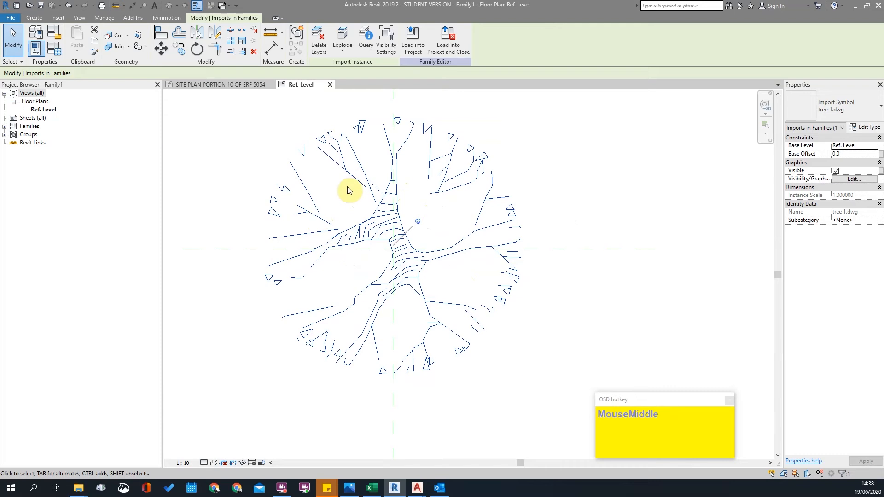
middle_click_drag(439, 209, 423, 259)
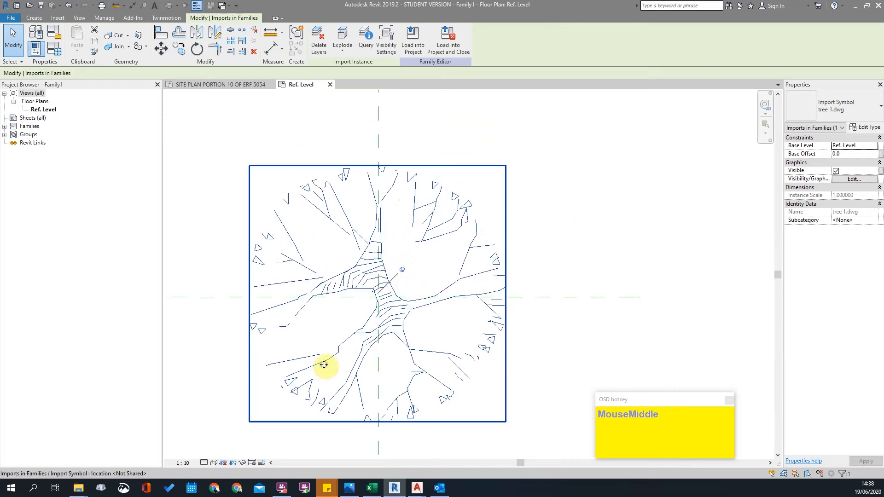
middle_click_drag(325, 365, 310, 303)
left_click(612, 166)
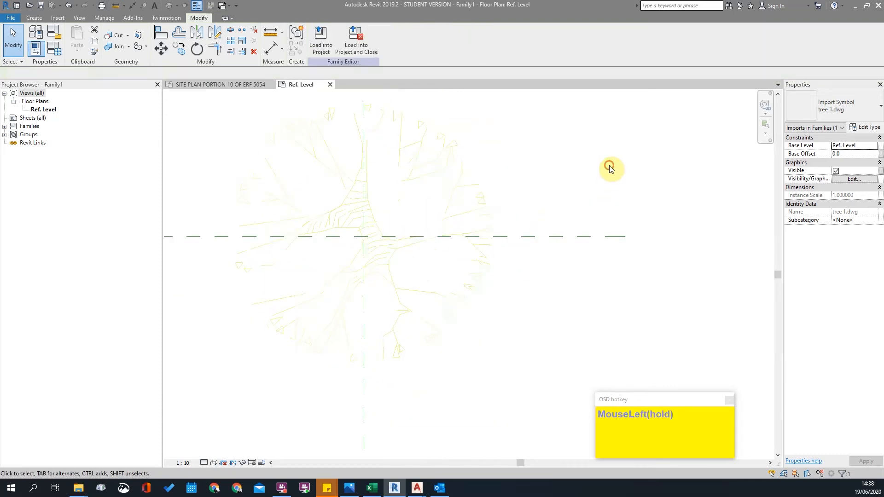
Explode the imported tree into individual lines.
left_click(377, 218)
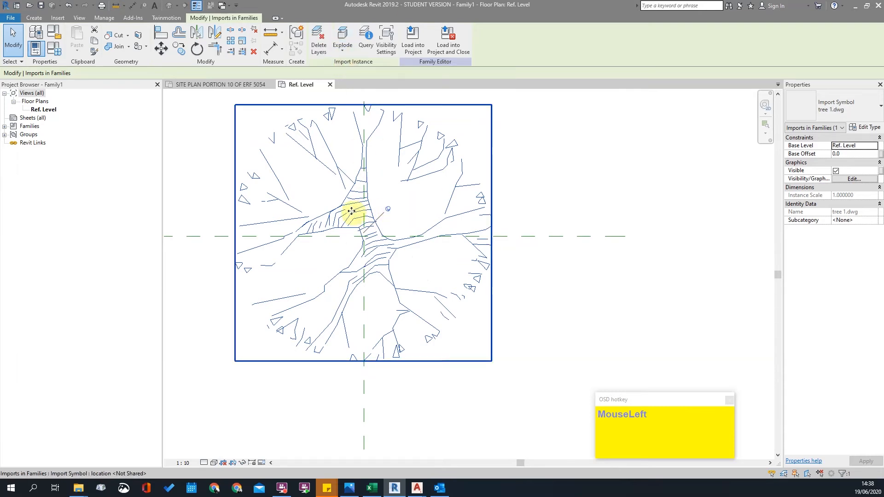
scroll(417, 216, "up", 1)
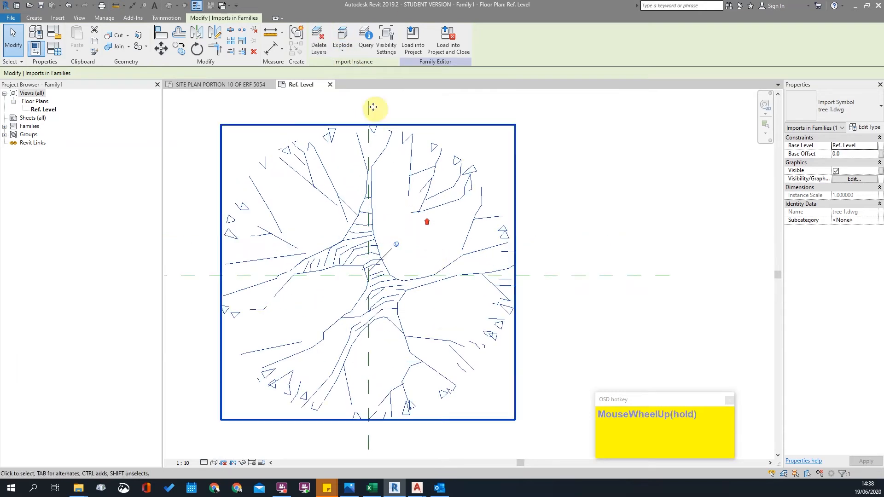
left_click(347, 53)
left_click(358, 85)
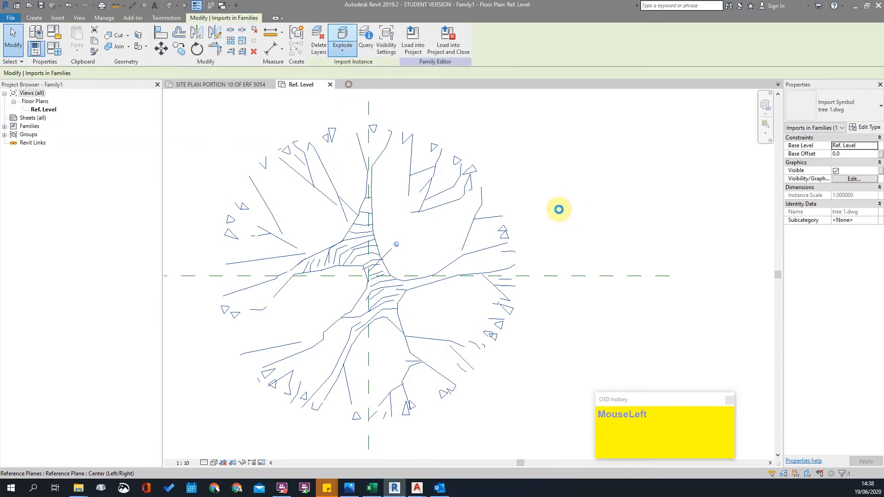
left_click(501, 238)
Group all the exploded tree lines as a detail group named tree 1.
scroll(509, 180, "down", 2)
left_click(314, 137)
key("Escape")
left_click_drag(308, 131, 569, 343)
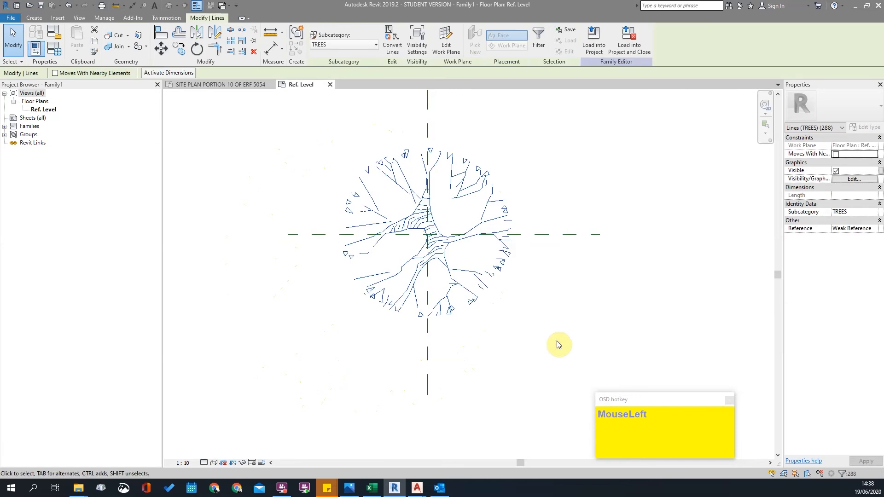
key("Escape")
left_click_drag(304, 108, 564, 364)
left_click_drag(295, 114, 561, 379)
left_click_drag(286, 111, 591, 377)
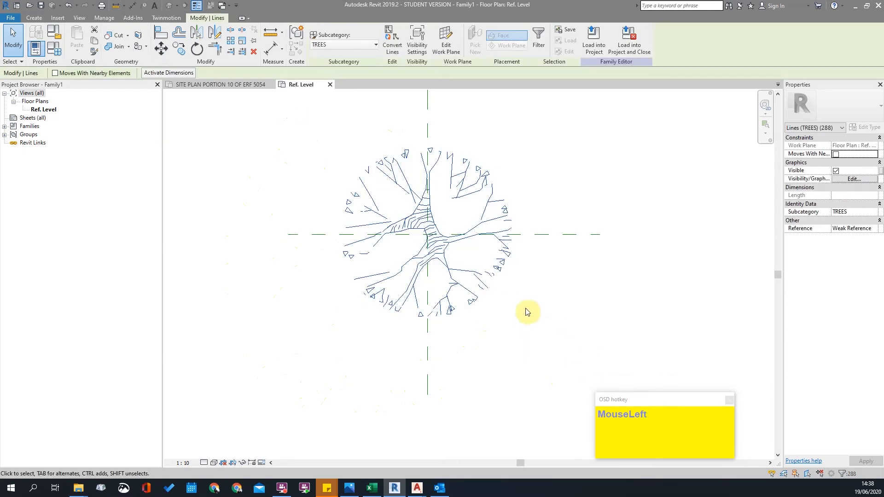
key("g")
key("p")
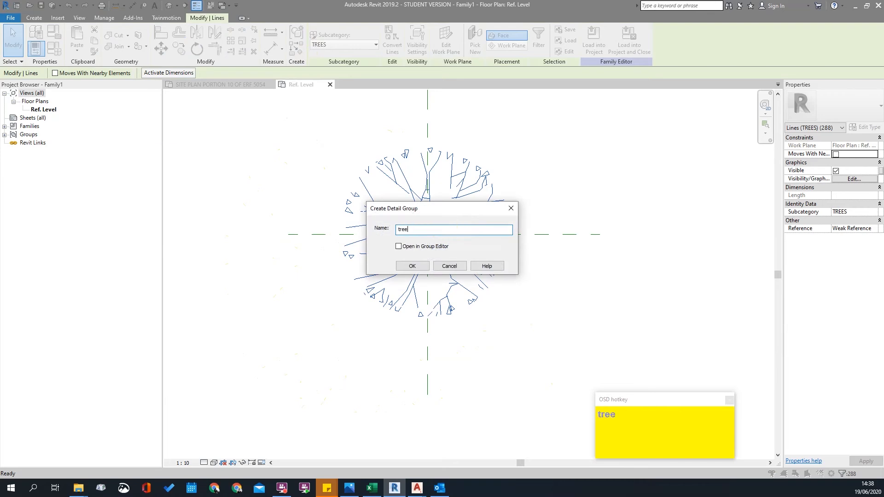
type("tree 1")
key("Return")
left_click(585, 302)
Move the tree 1 group from its centre to the intersection of the two reference planes.
left_click(422, 251)
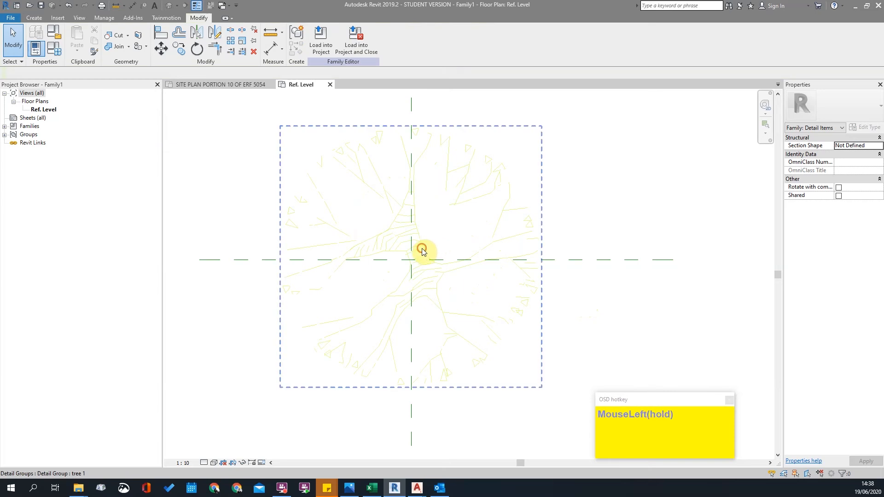
scroll(415, 254, "up", 4)
scroll(415, 254, "up", 2)
key("m")
key("v")
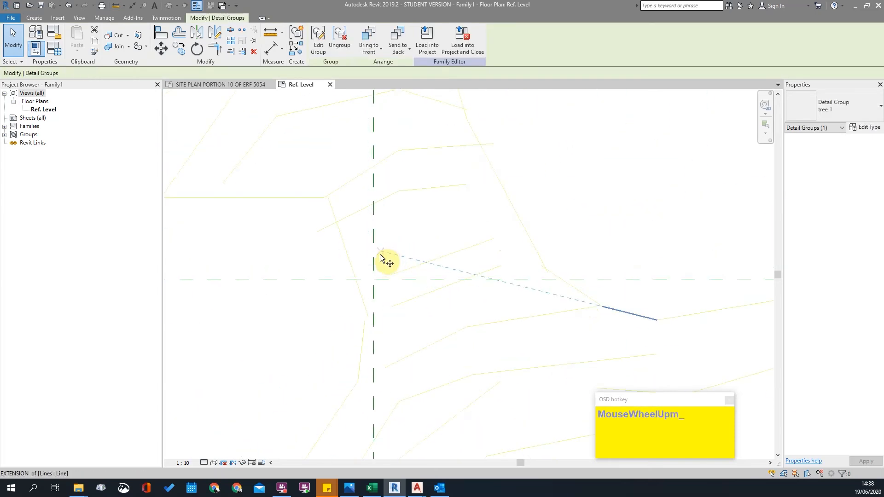
left_click(368, 250)
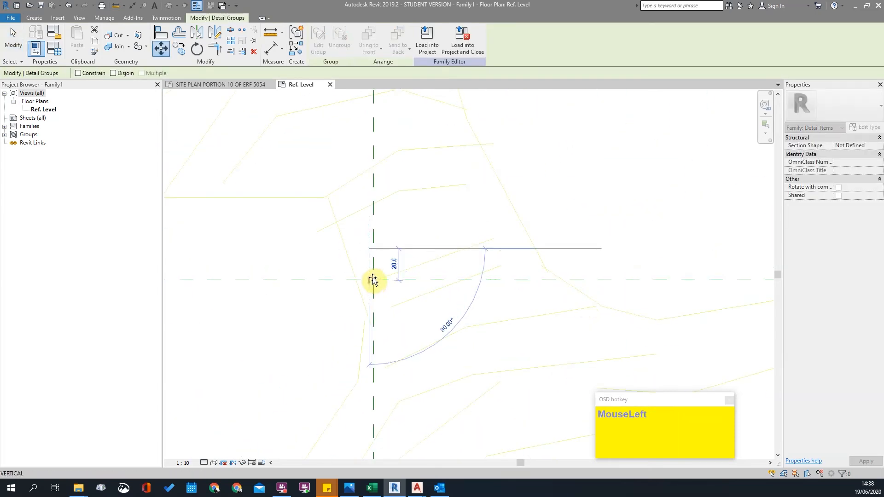
scroll(376, 280, "up", 2)
scroll(377, 282, "up", 1)
key("s")
key("i")
left_click(380, 278)
scroll(418, 212, "down", 3)
scroll(455, 180, "down", 1)
key("Escape")
Check the moved tree group's alignment with the reference planes.
left_click(434, 212)
scroll(532, 255, "down", 2)
scroll(584, 253, "up", 1)
middle_click_drag(584, 253, 544, 216)
left_click(544, 216)
scroll(427, 277, "down", 2)
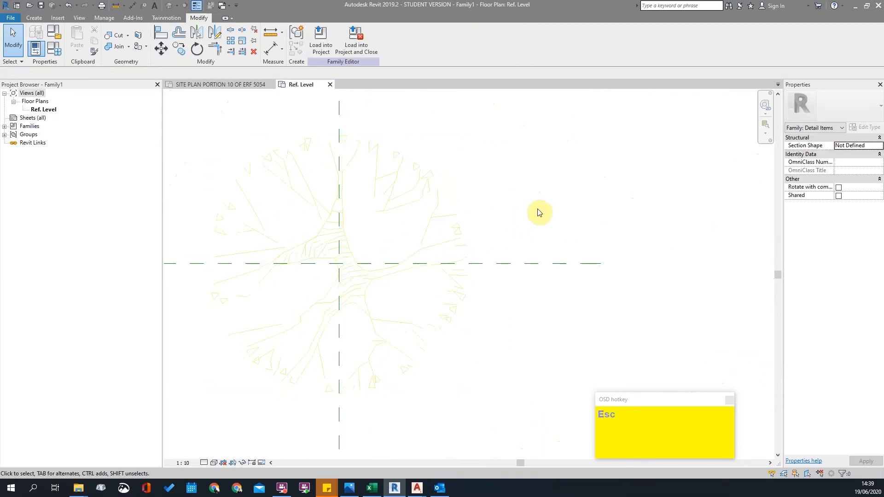
left_click(415, 235)
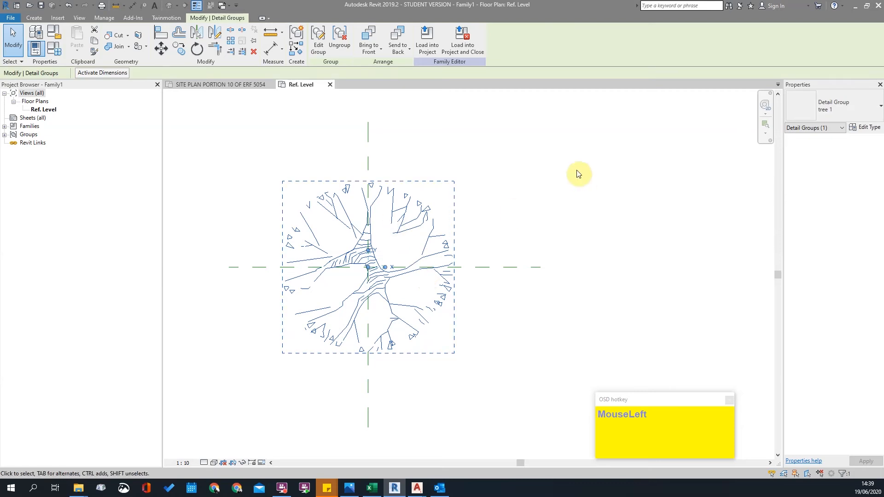
left_click(564, 170)
In the object styles, give the TREES subcategory projection line weight 2 and line colour RGB 128-128-128.
left_click(100, 21)
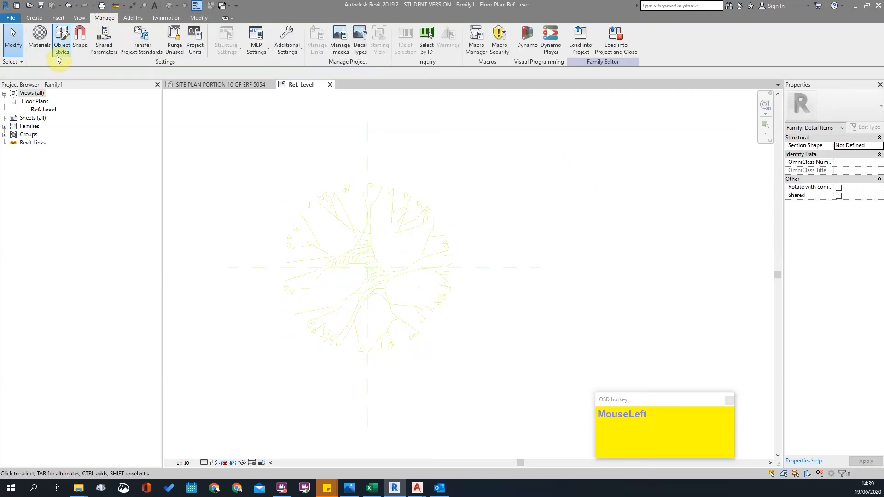
left_click(63, 39)
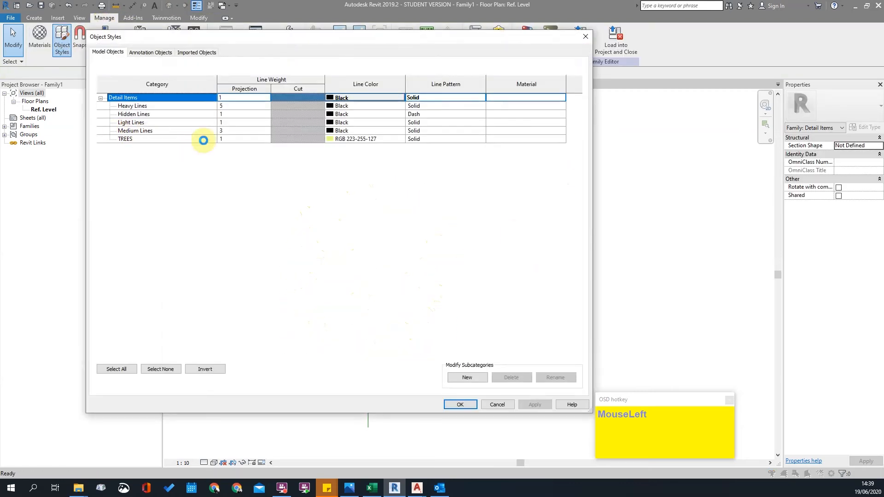
left_click(240, 139)
left_click(240, 140)
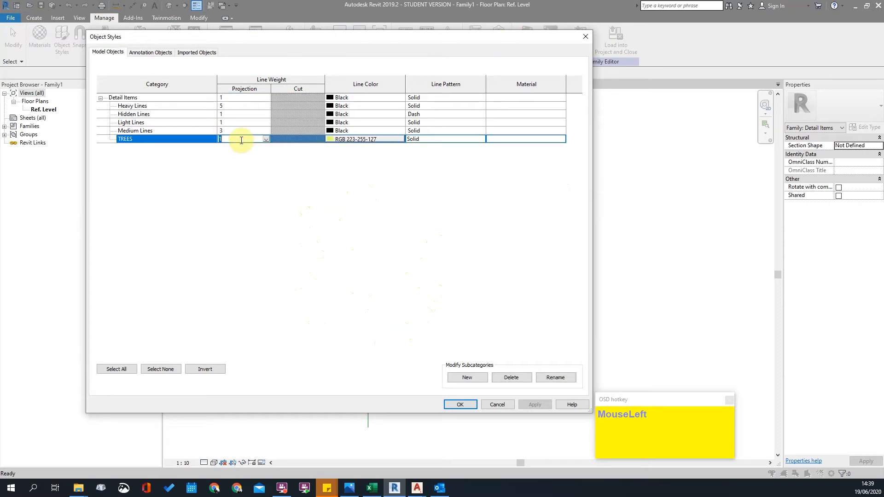
left_click(266, 139)
left_click(239, 148)
left_click(346, 139)
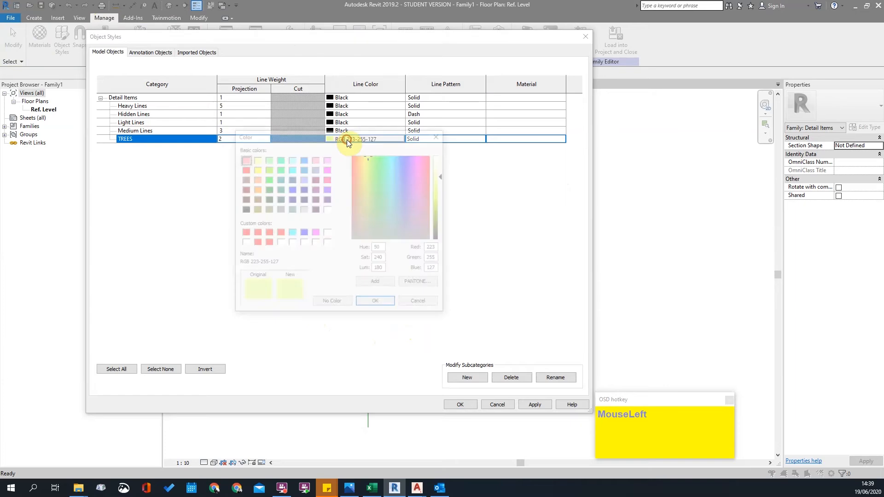
left_click(282, 210)
left_click(367, 303)
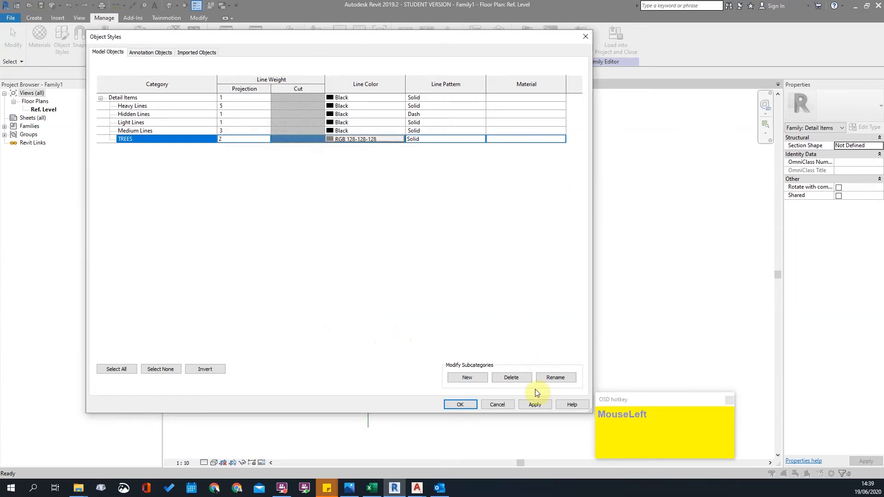
left_click(533, 407)
left_click(454, 405)
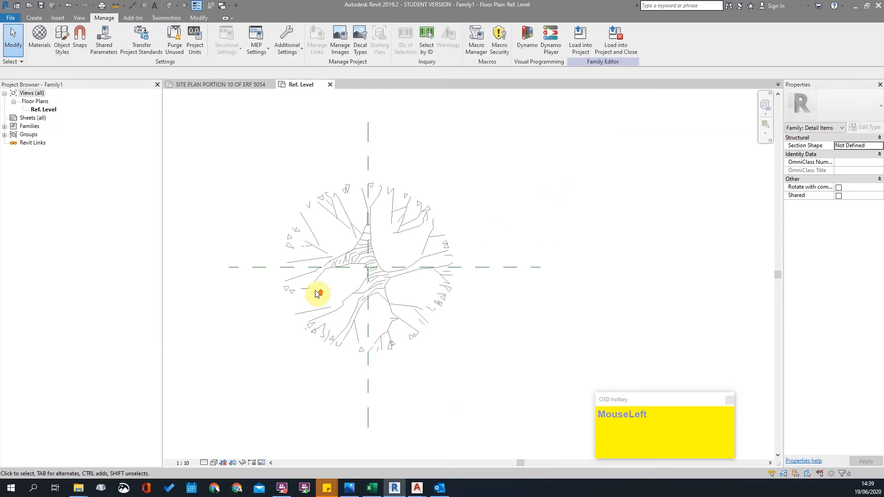
Inspect the restyled linework of the tree 1 detail group.
scroll(316, 294, "up", 3)
middle_click_drag(454, 211, 430, 302)
scroll(437, 148, "down", 3)
scroll(426, 287, "up", 2)
left_click(629, 277)
left_click(428, 150)
middle_click_drag(480, 140, 467, 206)
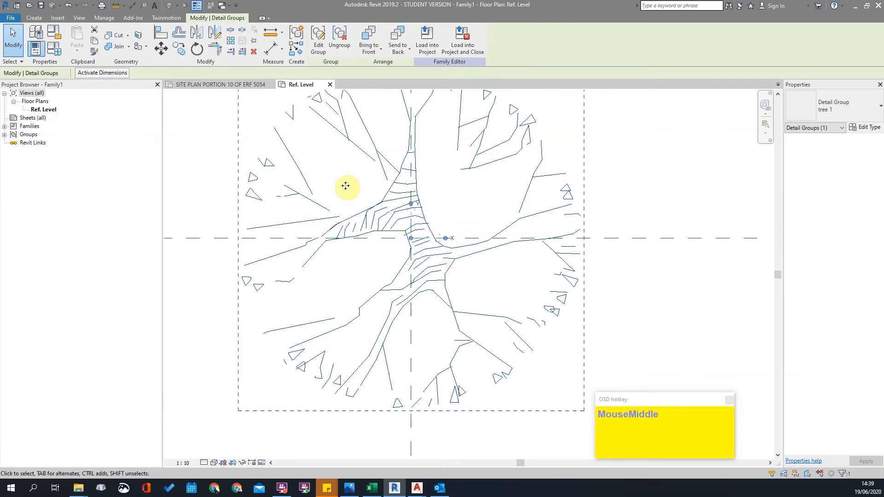
Examine the tree 1 detail group and its position at the crossing of the reference planes.
left_click(646, 310)
scroll(610, 180, "down", 3)
scroll(394, 205, "up", 1)
scroll(389, 199, "up", 2)
left_click(387, 200)
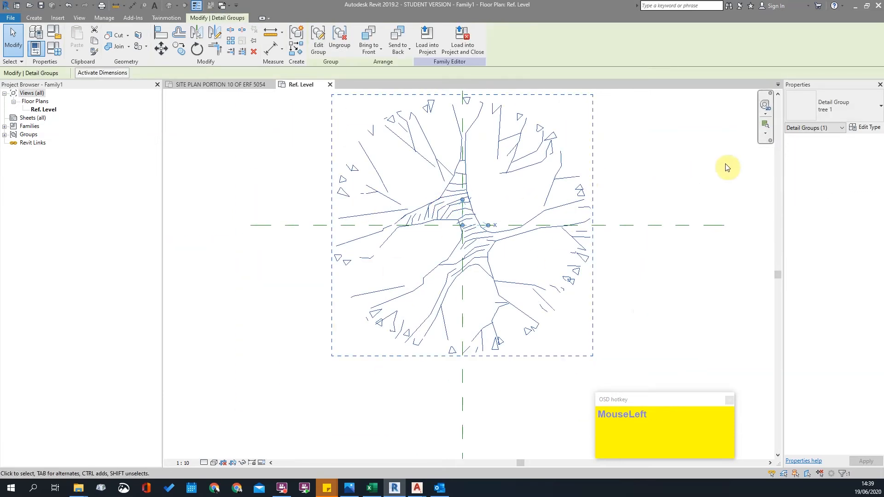
left_click(655, 184)
scroll(537, 207, "down", 2)
middle_click(535, 205)
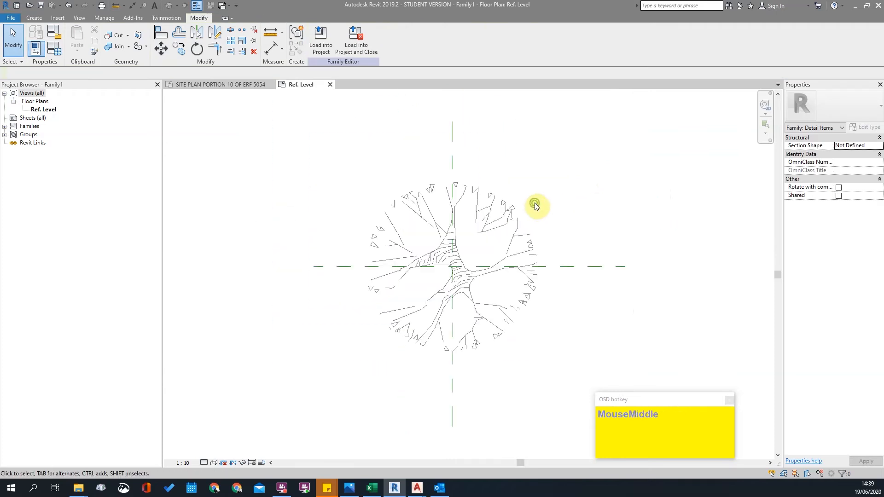
scroll(444, 278, "up", 2)
left_click(479, 270)
middle_click_drag(625, 155, 576, 172)
left_click(413, 266)
scroll(387, 265, "down", 1)
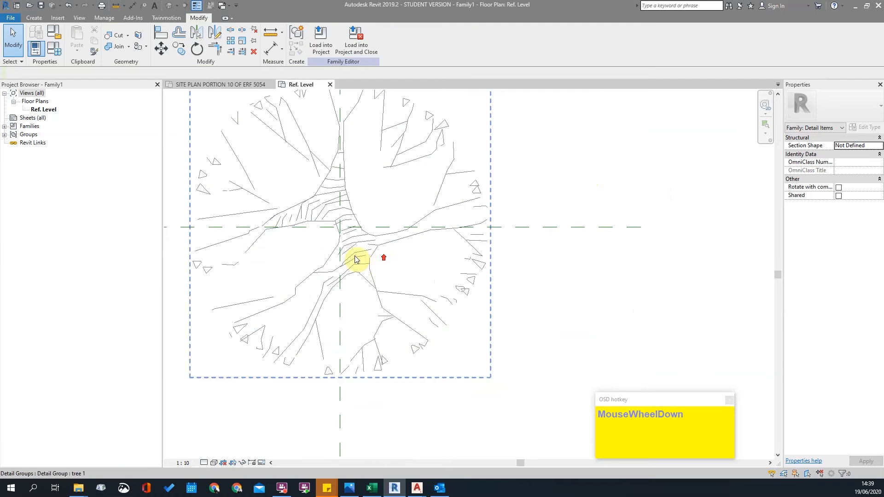
Copy the tree 1 detail group horizontally to a clear spot right of the original.
left_click(358, 248)
scroll(361, 246, "down", 2)
scroll(483, 267, "down", 1)
middle_click_drag(578, 256, 509, 244)
key("c")
key("c")
left_click(421, 297)
left_click(543, 295)
Copy the second tree 2300 mm horizontally to the right to make a third tree.
key("c")
key("c")
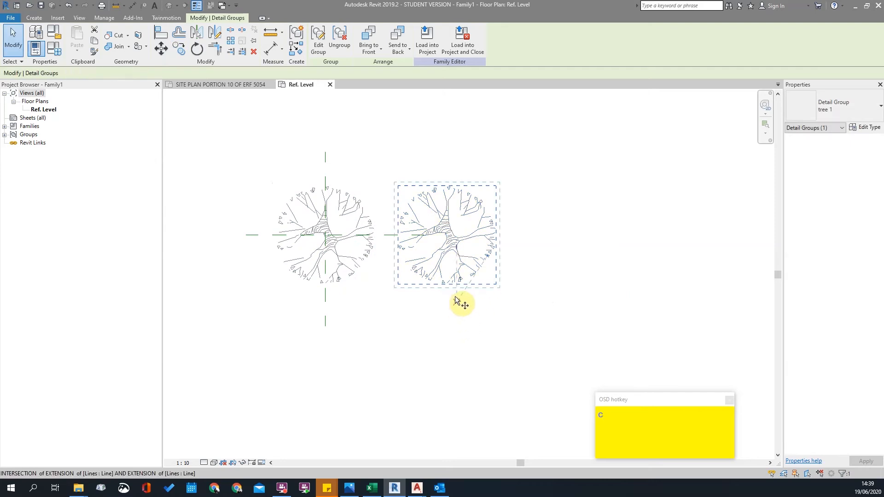
left_click(456, 290)
left_click(612, 295)
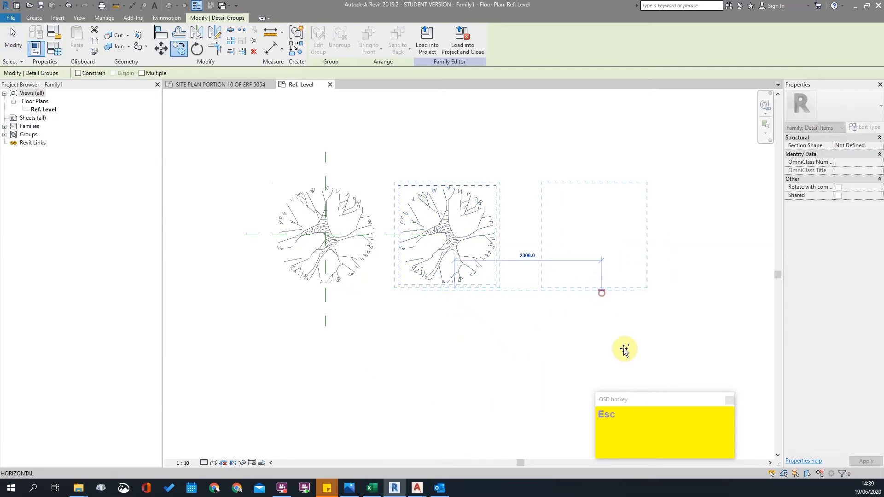
key("Escape")
Duplicate the middle tree's group type as tree 2.
left_click(460, 275)
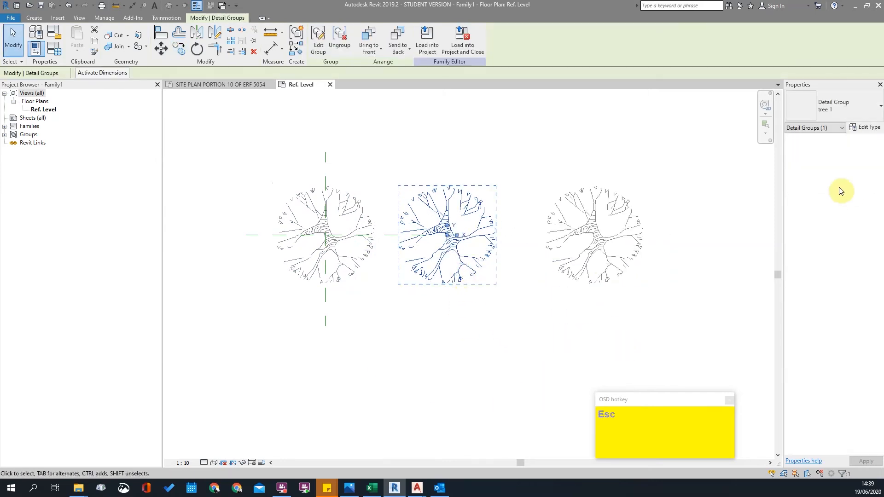
left_click(869, 128)
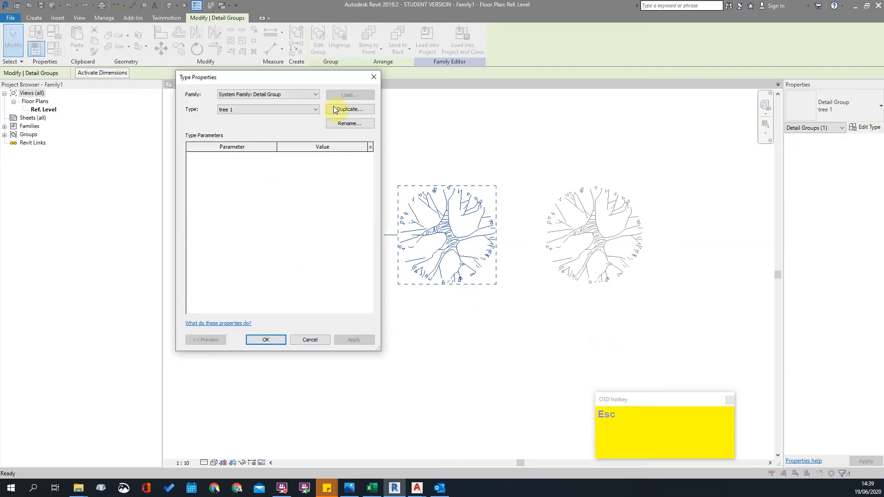
left_click(348, 109)
left_click(456, 248)
left_click(260, 342)
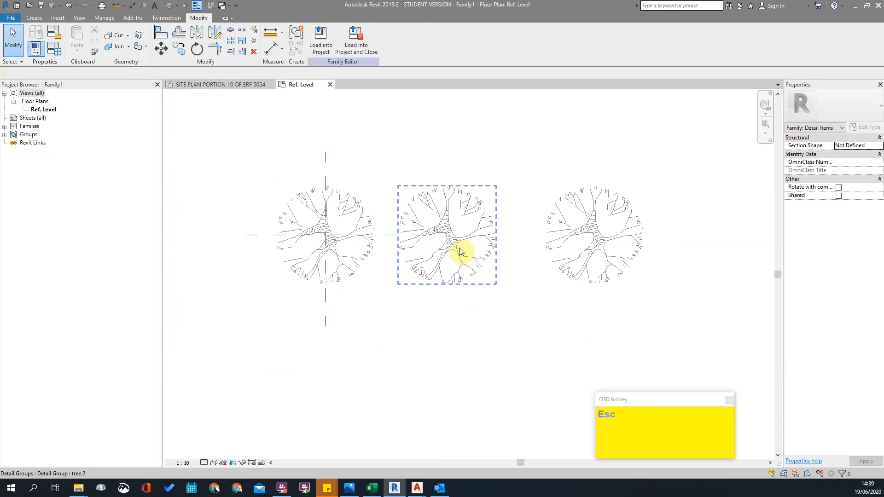
left_click(329, 251)
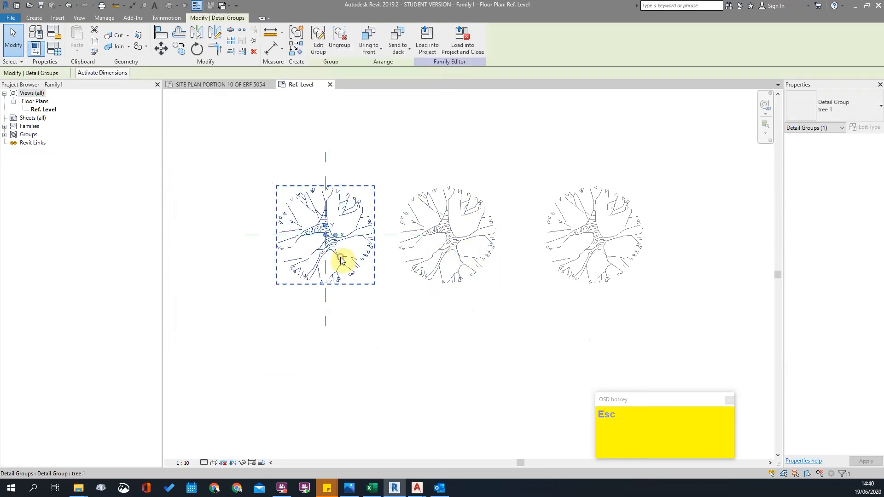
key("Escape")
Duplicate the rightmost tree's group type as tree 3.
left_click(594, 230)
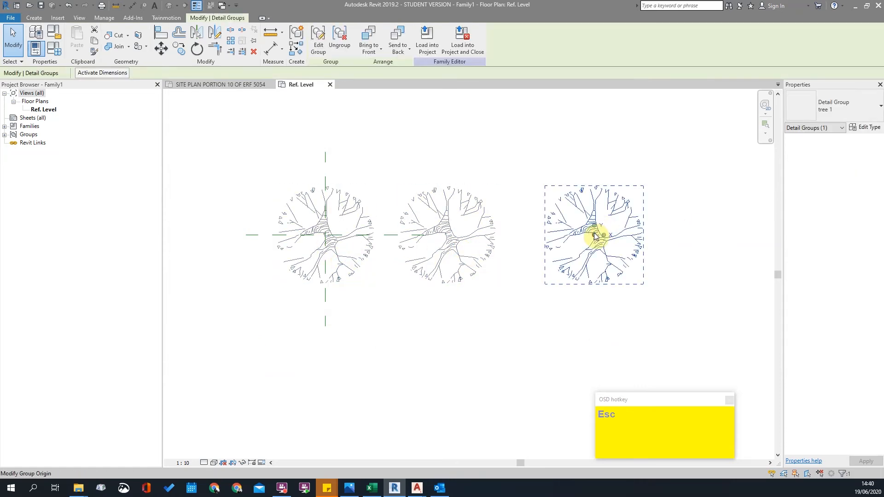
left_click(869, 128)
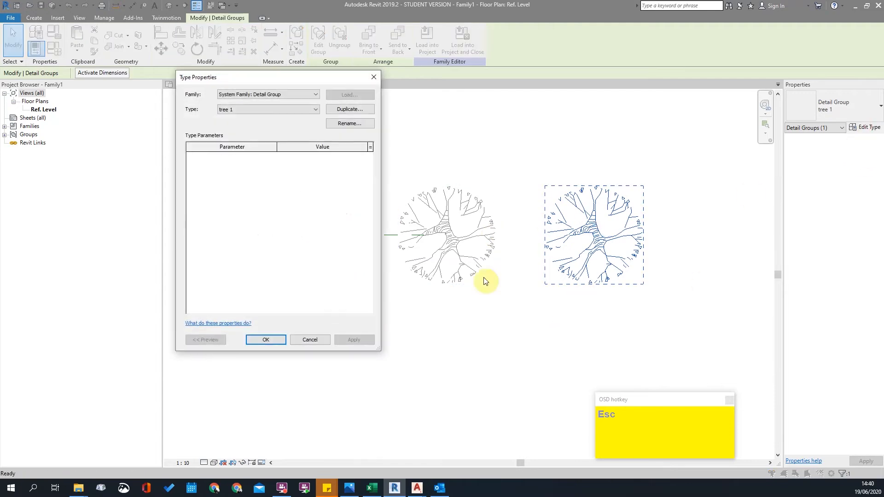
left_click(357, 110)
left_click(466, 248)
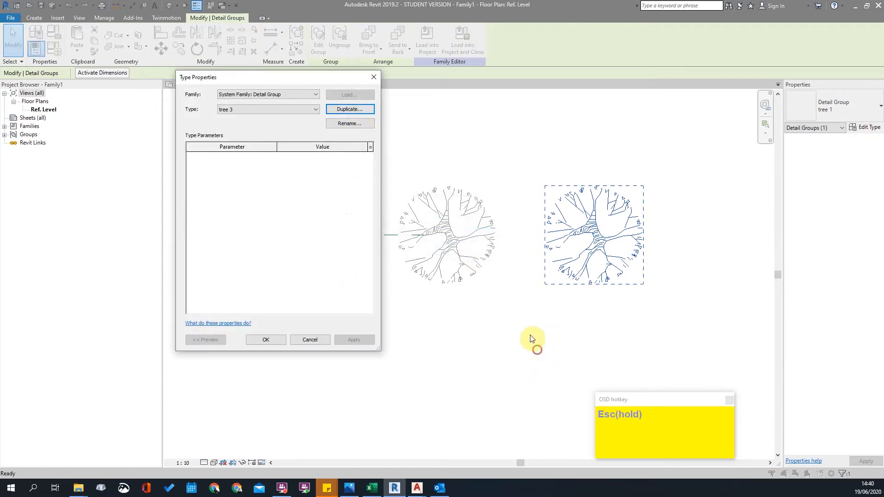
left_click(265, 338)
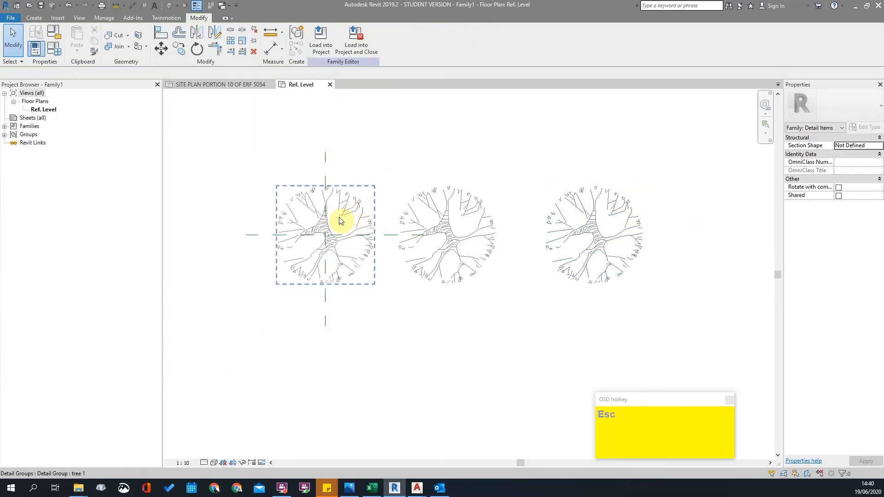
Measure the width of the tree 1 canopy along the horizontal reference plane.
scroll(322, 223, "up", 3)
left_click(273, 37)
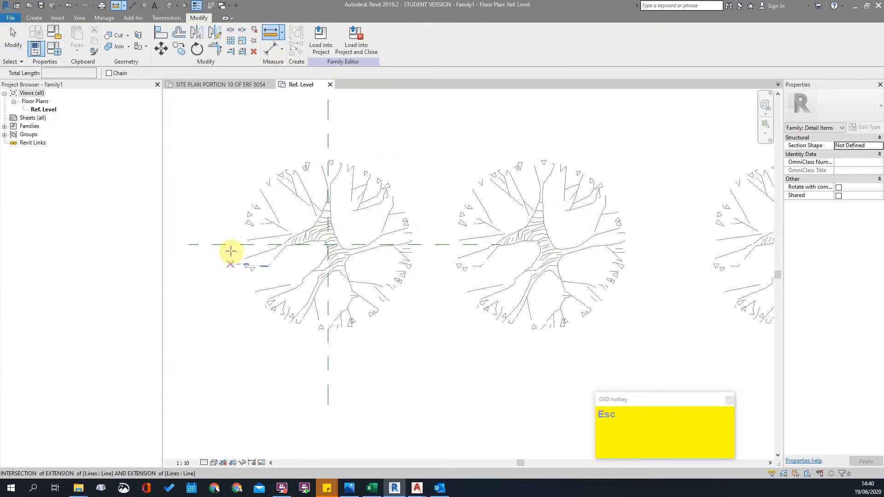
left_click(241, 242)
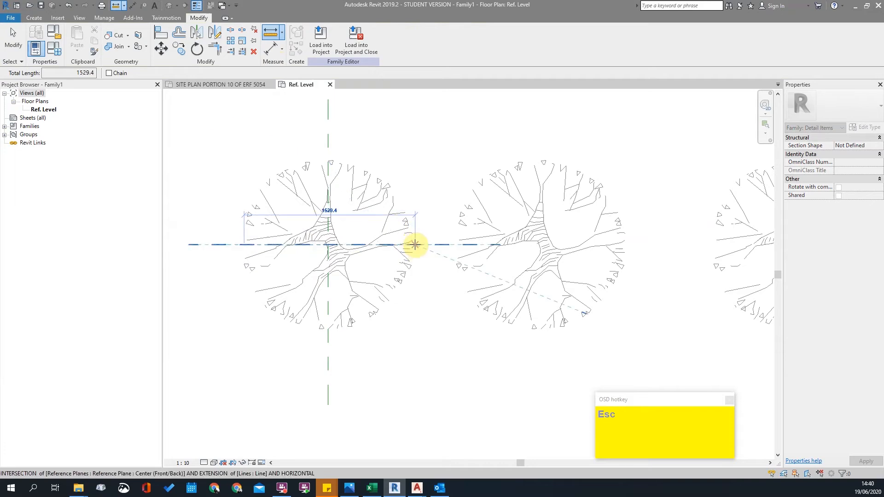
scroll(415, 244, "down", 2)
key("Escape")
Nudge the tree 3 group to the right, away from the middle tree.
left_click(485, 252)
middle_click_drag(600, 320, 465, 313)
scroll(432, 232, "down", 1)
left_click(495, 241)
left_click(512, 190)
left_click(478, 233)
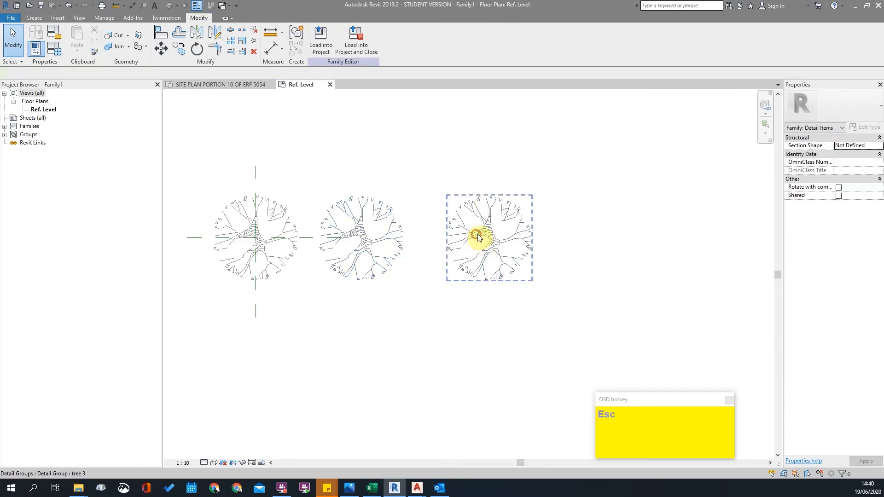
key("Right")
key("Right")
key("Right")
key("Right")
key("Right")
key("Right")
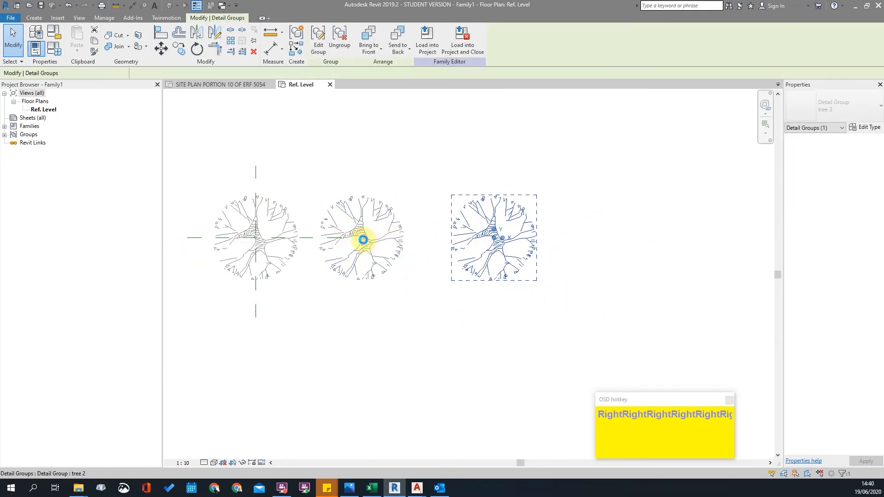
Nudge the tree 2 group slightly to the right, away from tree 1.
left_click(371, 241)
key("Right")
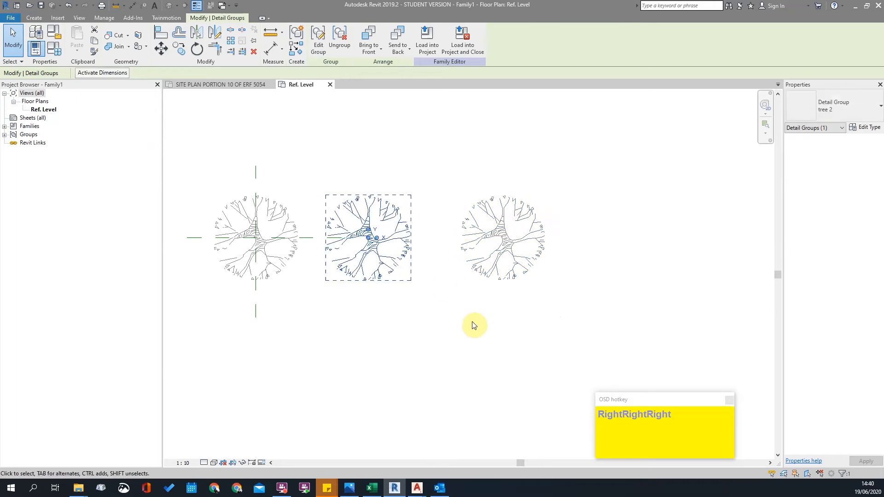
left_click(437, 322)
key("Right")
Edit the tree 2 group, scaling all its lines numerically by 2 about the trunk centre, and finish the group edit.
left_click(372, 232)
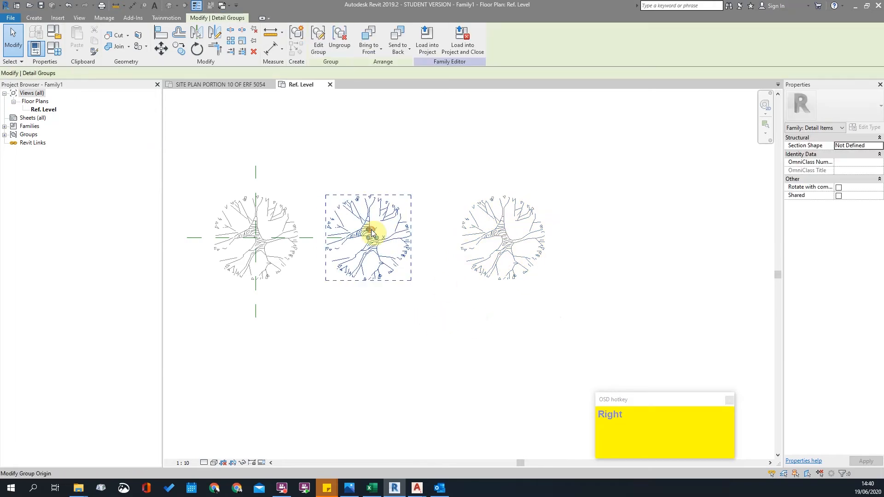
left_click(318, 38)
left_click_drag(238, 150, 507, 359)
scroll(399, 261, "up", 6)
middle_click_drag(322, 221, 401, 266)
scroll(401, 268, "down", 2)
left_click(243, 41)
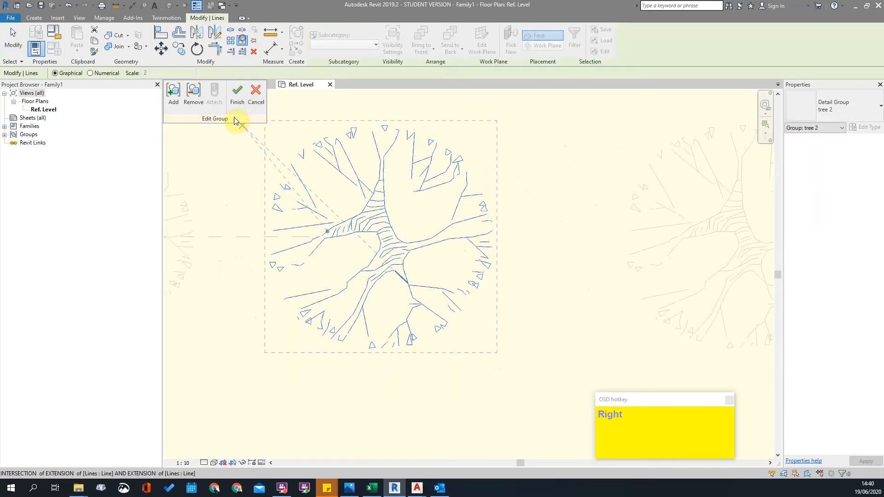
left_click(91, 73)
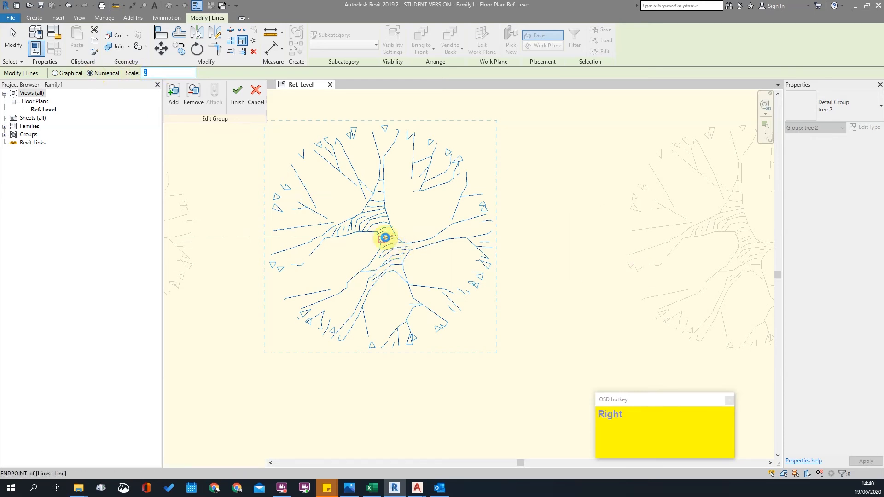
left_click(388, 242)
scroll(420, 265, "down", 3)
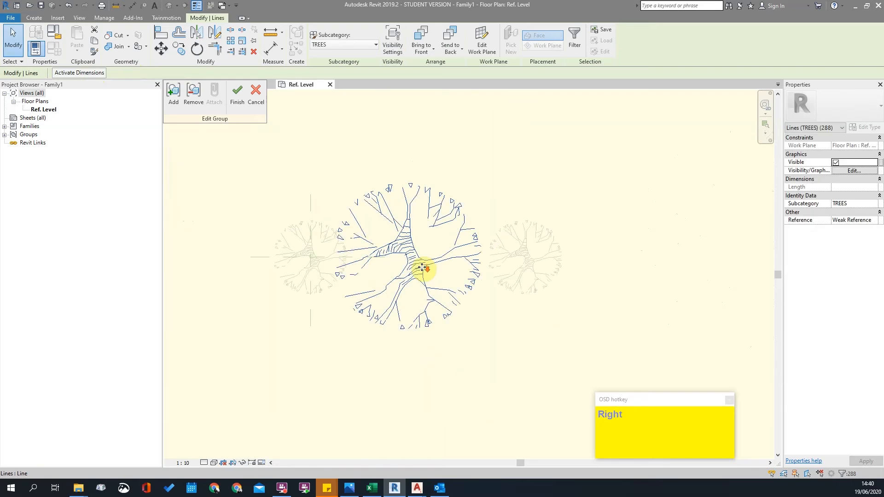
left_click(238, 92)
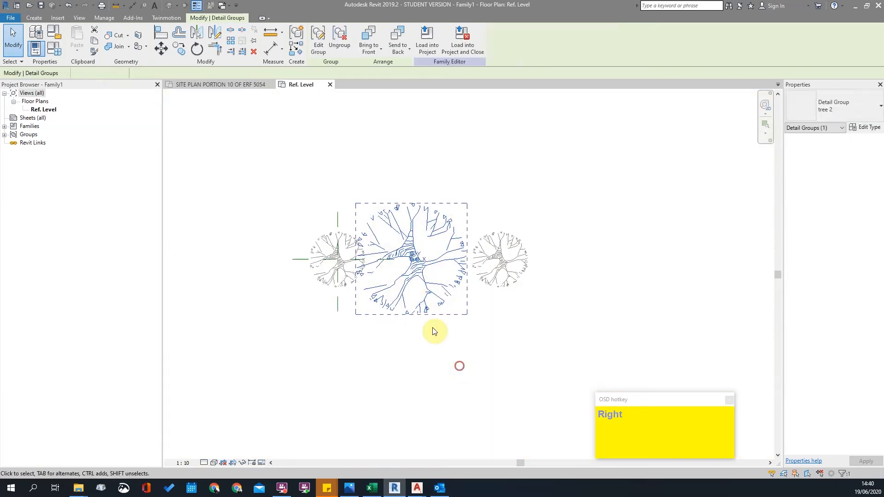
Move the enlarged tree 2 group by its centre to a clear area above the other two trees.
left_click(459, 366)
scroll(431, 297, "up", 3)
left_click(434, 287)
scroll(434, 285, "up", 4)
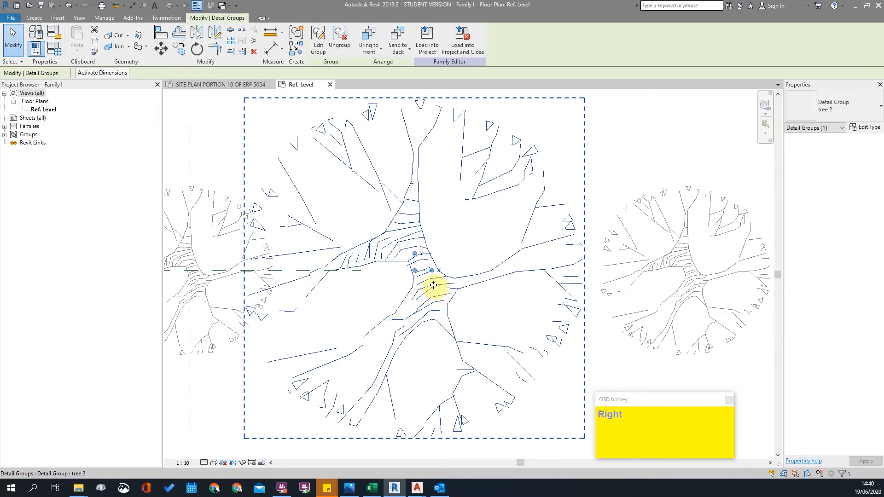
key("m")
key("space")
left_click(414, 270)
scroll(444, 308, "down", 5)
left_click(432, 189)
scroll(433, 189, "down", 3)
key("Escape")
Edit the tree 3 group, scaling all its lines numerically by 3 about the trunk centre, and finish the group edit.
left_click(509, 296)
scroll(530, 334, "up", 2)
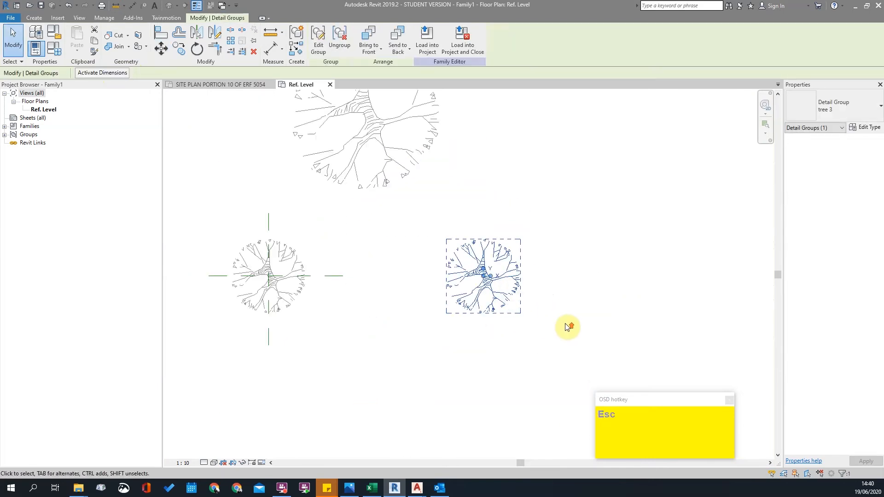
scroll(483, 339, "down", 3)
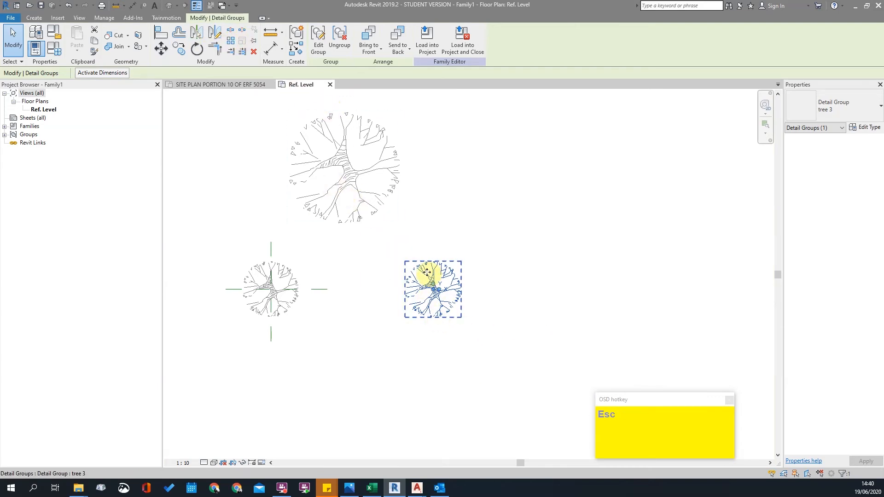
left_click(314, 39)
left_click_drag(363, 224, 562, 380)
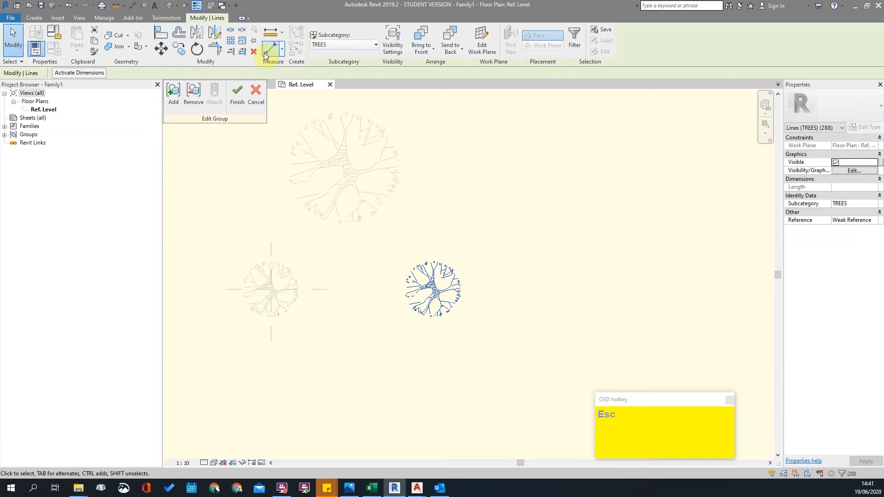
left_click(243, 41)
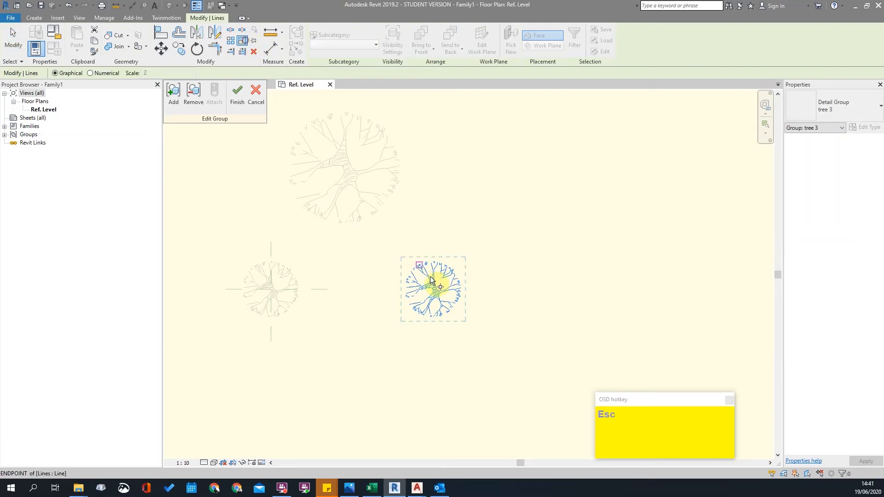
left_click(90, 74)
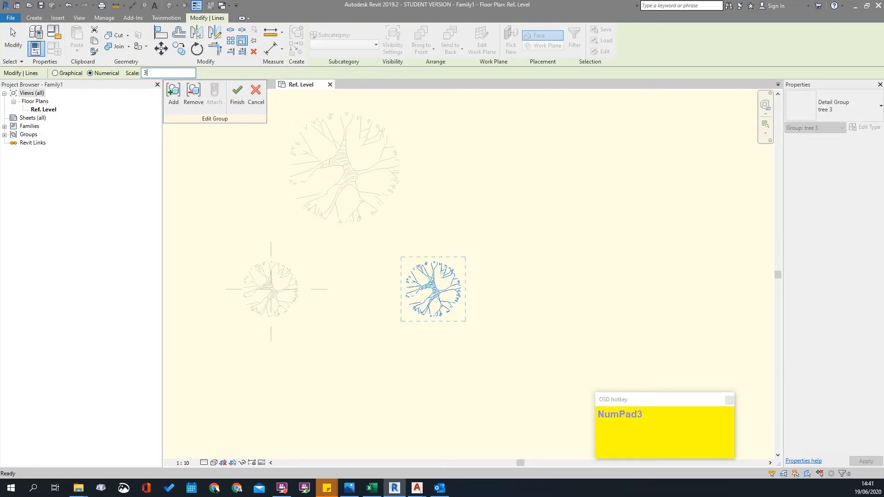
left_click(434, 297)
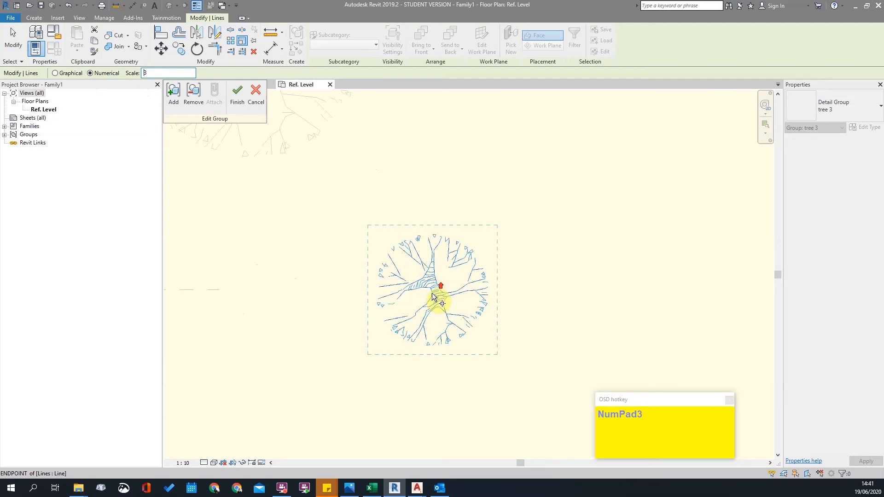
scroll(466, 306, "up", 3)
scroll(465, 306, "down", 4)
left_click(237, 95)
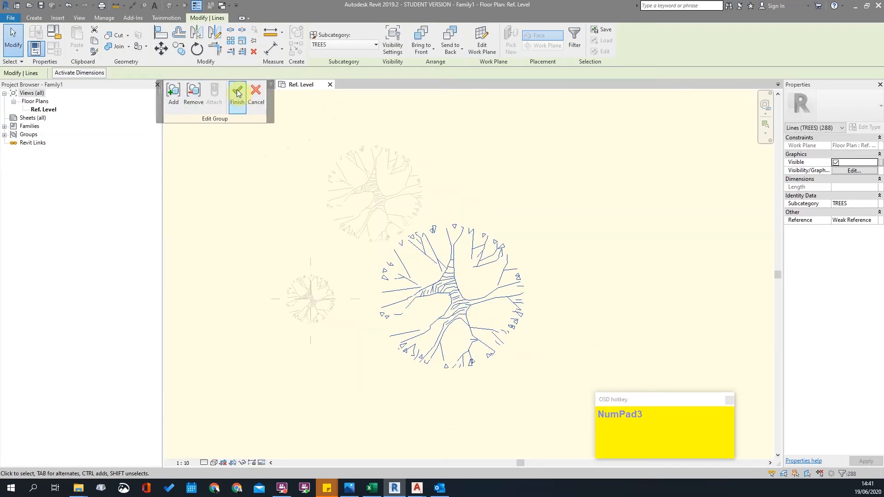
Compare the sizes and group types of the three tree groups in the plan view.
scroll(619, 217, "down", 3)
scroll(543, 248, "up", 2)
key("Escape")
scroll(542, 249, "up", 2)
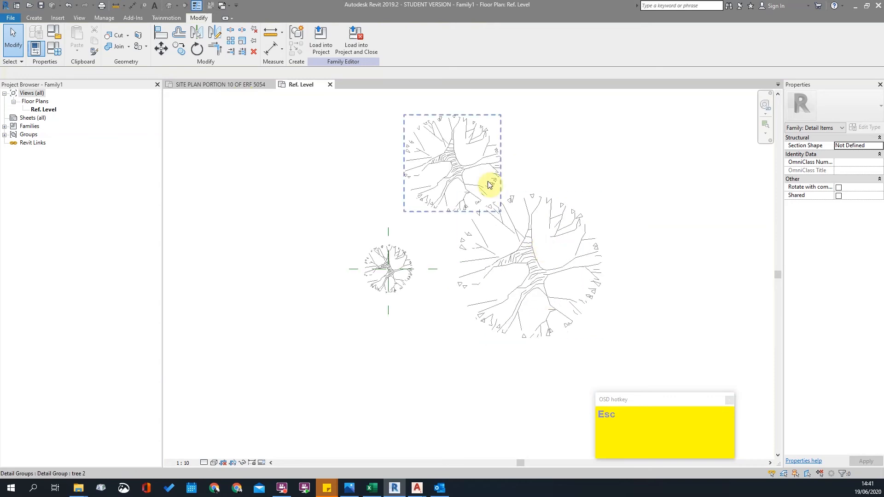
left_click(402, 250)
left_click(466, 172)
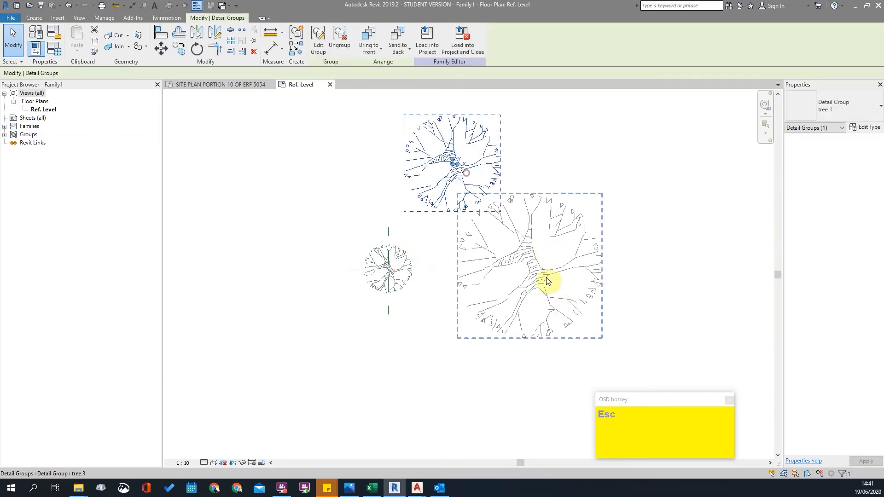
left_click(545, 275)
key("Escape")
middle_click_drag(566, 309, 539, 304)
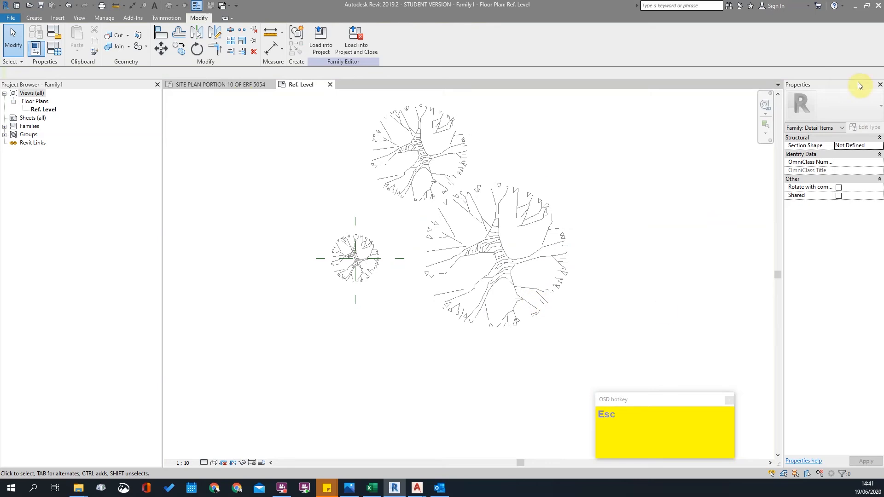
scroll(630, 187, "down", 2)
middle_click_drag(480, 258, 294, 304)
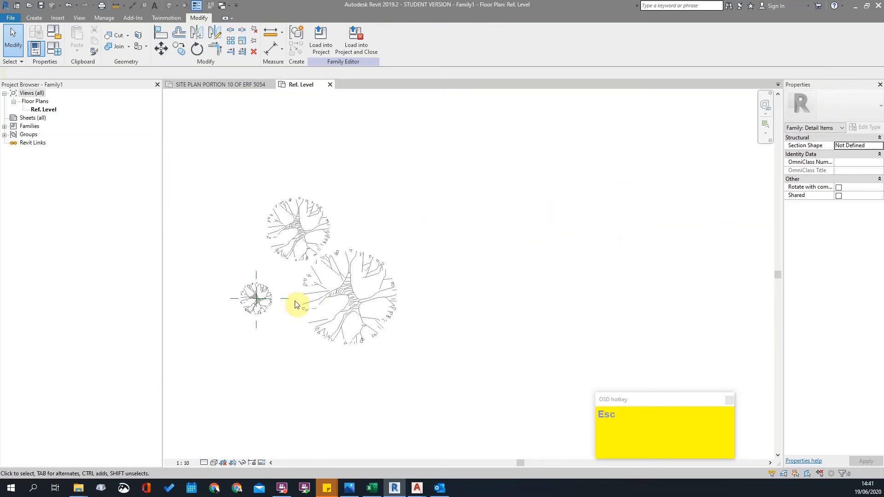
Move the tree 3 group to a clear area on the far side of the tree 2 group so the trees do not overlap.
left_click(352, 303)
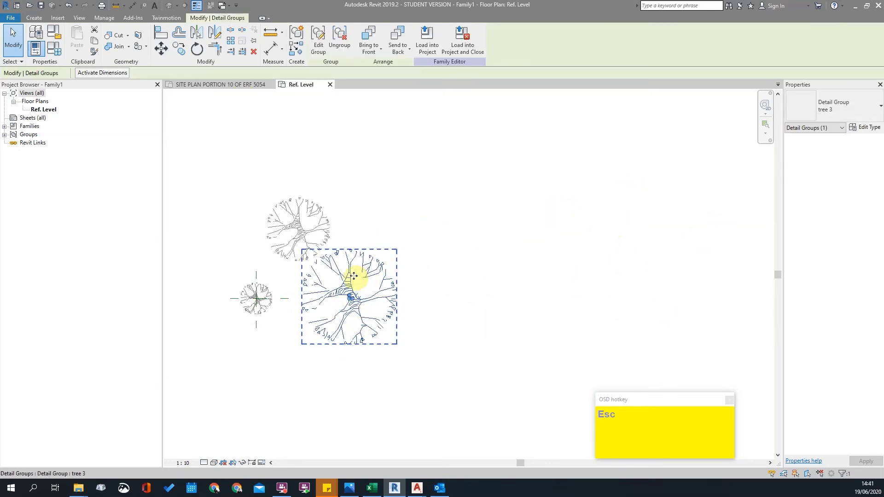
left_click_drag(343, 276, 439, 213)
left_click(297, 217)
key("Escape")
middle_click_drag(377, 276, 421, 277)
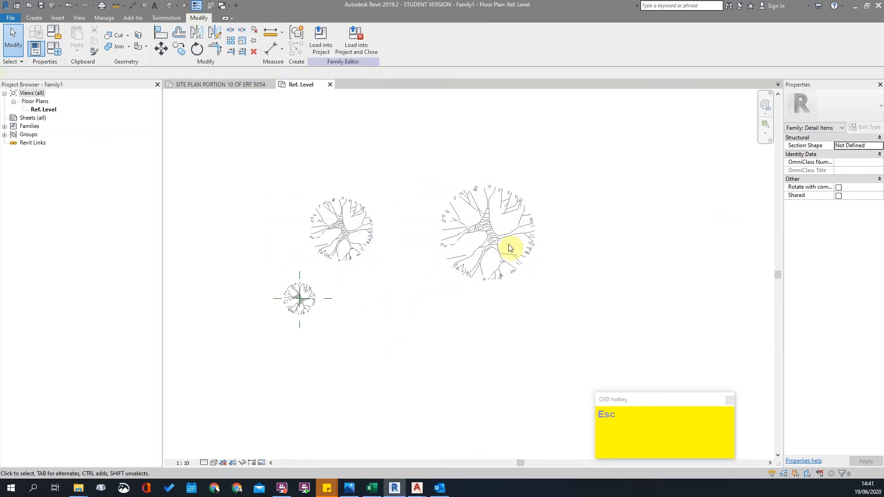
left_click(486, 234)
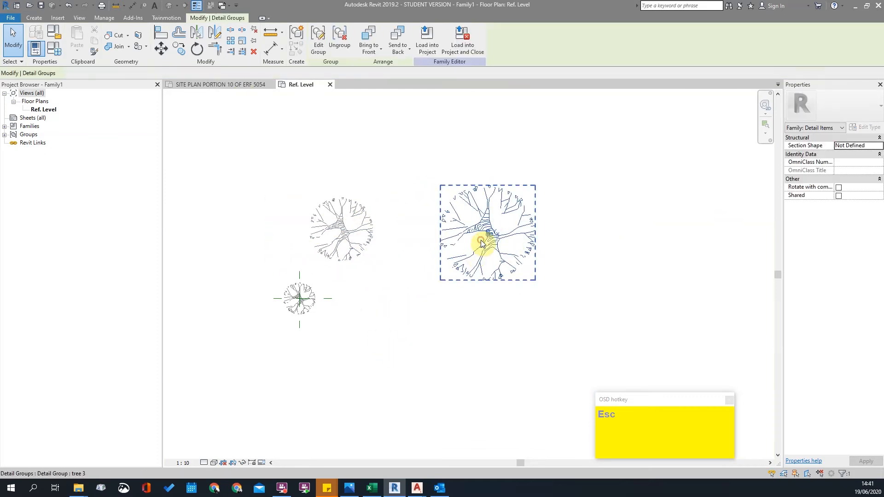
left_click(589, 196)
Edit the tree 3 group, link the visibility of all its lines to a new type parameter Large grouped under Visibility, and finish the edit.
double_click(517, 239)
left_click_drag(410, 144, 620, 346)
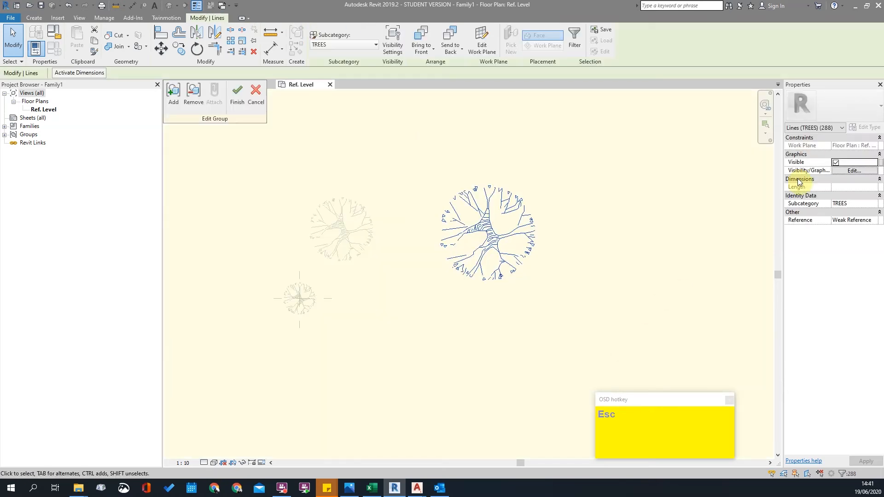
left_click(881, 164)
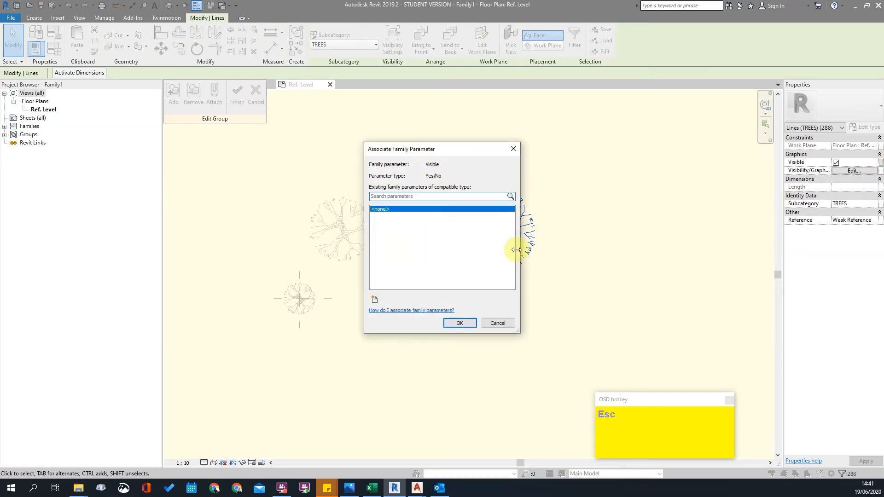
left_click(375, 299)
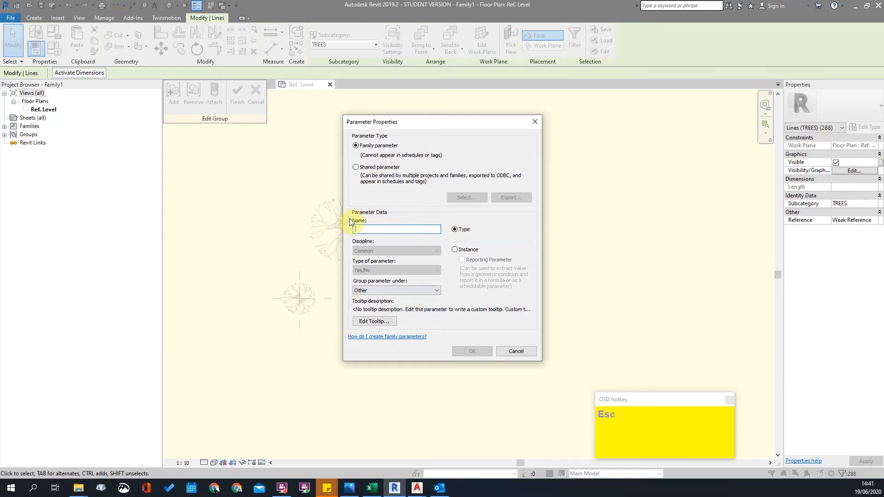
left_click(364, 291)
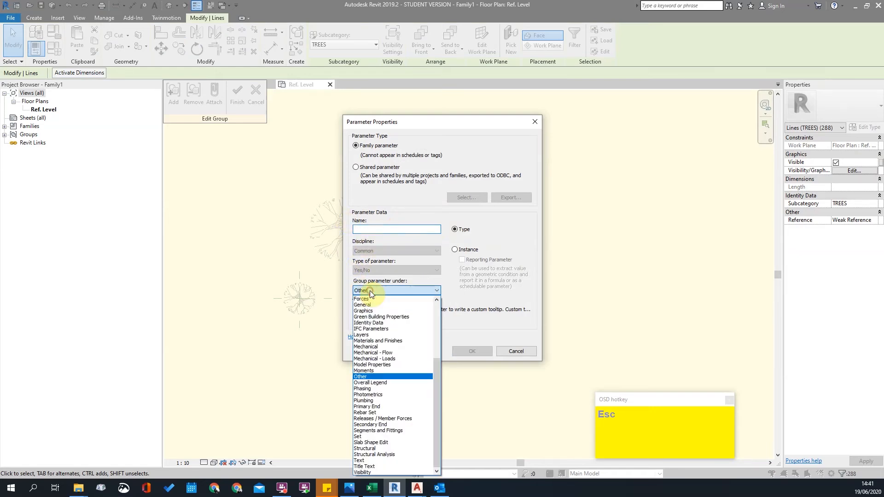
left_click_drag(438, 395, 440, 308)
left_click_drag(438, 347, 431, 455)
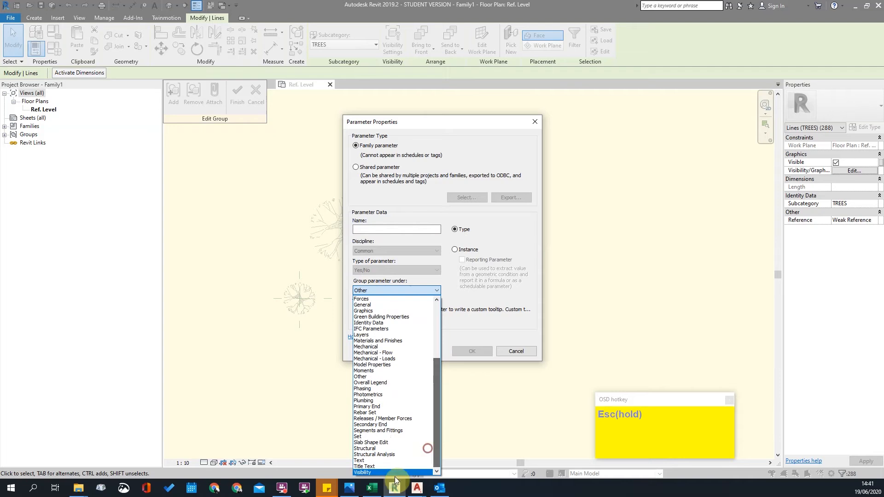
left_click(368, 472)
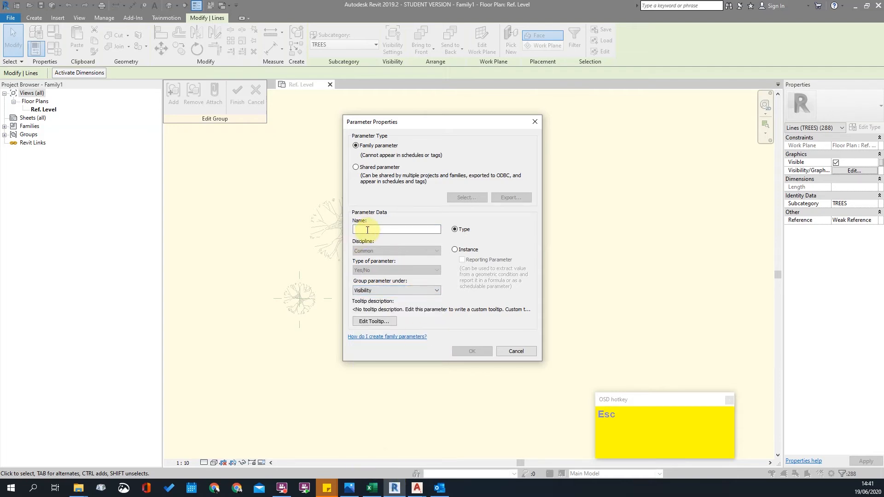
type("Lar")
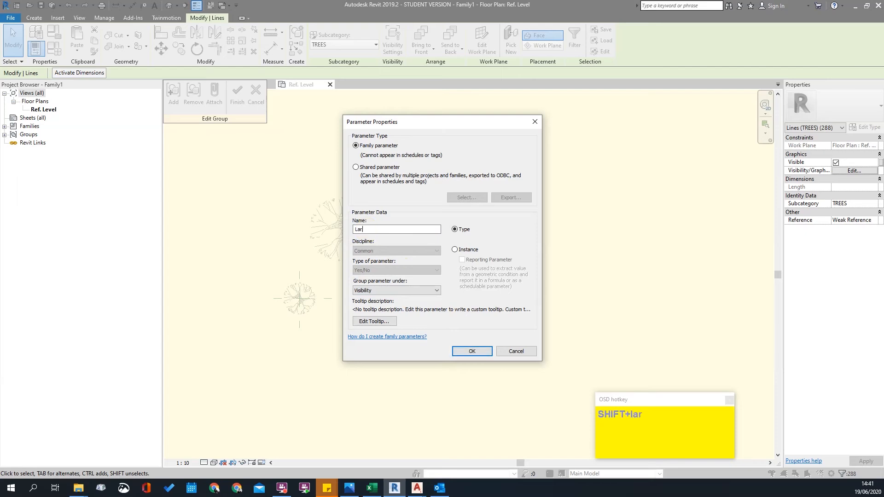
type("ge")
key("Return")
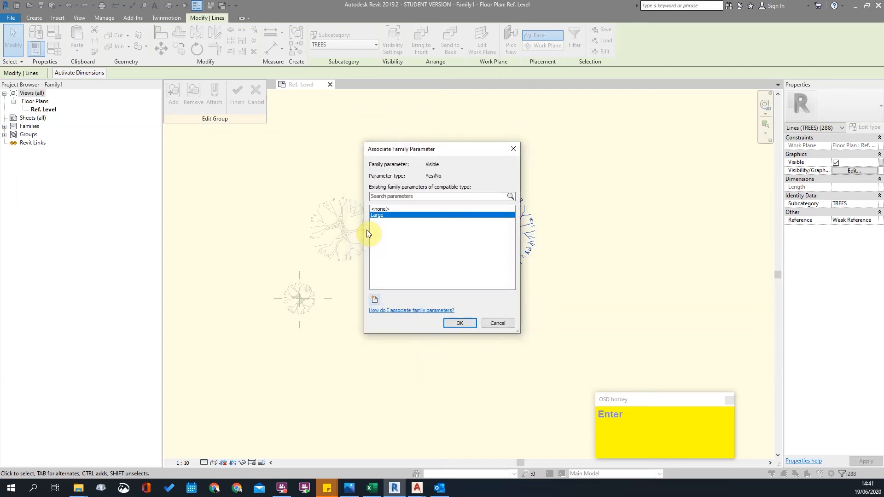
left_click(454, 327)
left_click(654, 251)
scroll(417, 254, "down", 1)
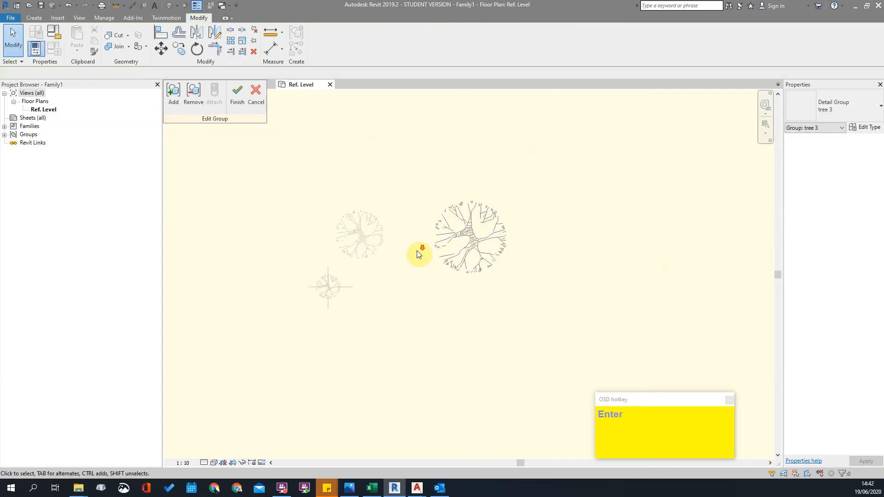
left_click(239, 91)
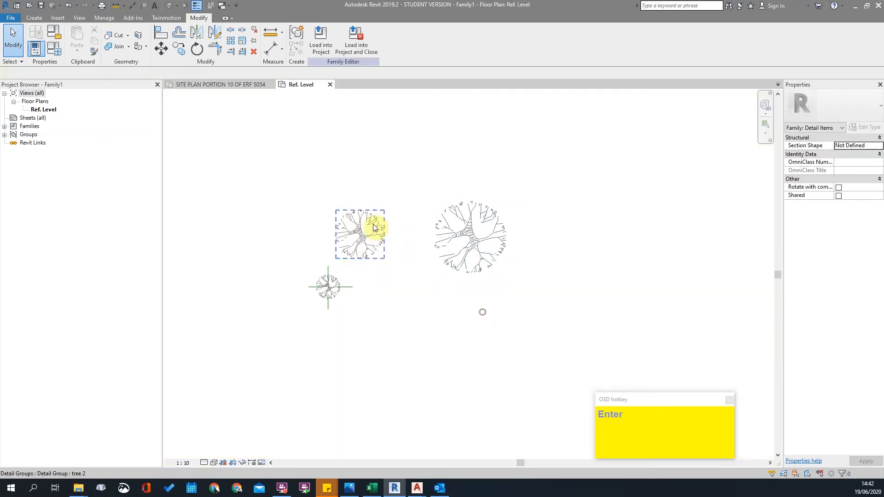
Mirror the X-axis of the tree 2 group's origin.
left_click(374, 235)
left_click(480, 260)
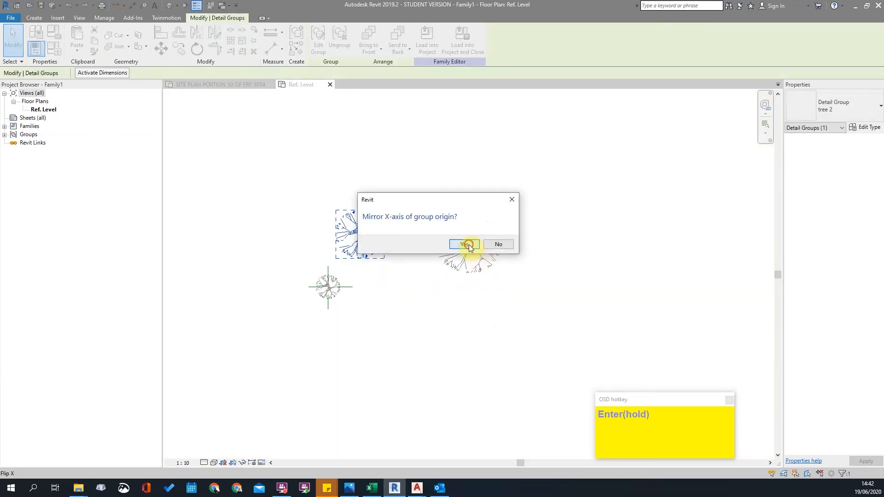
left_click(464, 244)
key("Escape")
Edit the tree 2 group, link the visibility of all its lines to a new type parameter Med grouped under Visibility, and finish the edit.
scroll(398, 248, "up", 3)
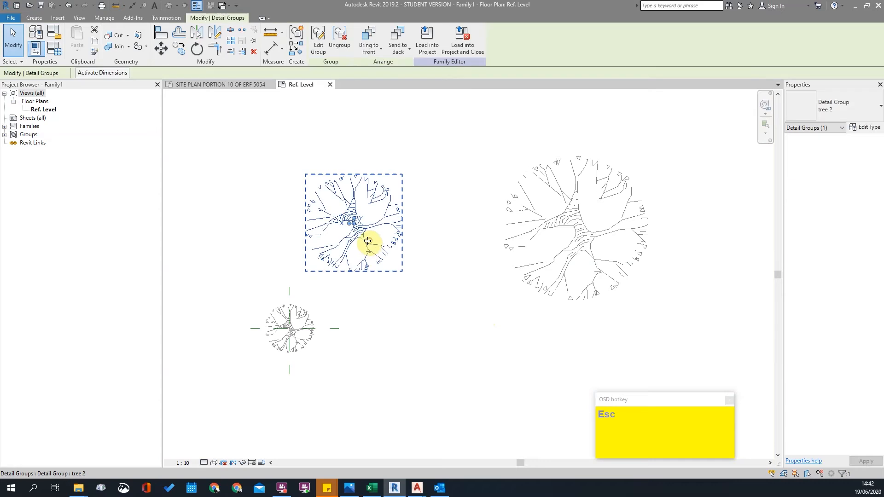
double_click(368, 241)
left_click_drag(269, 156, 466, 330)
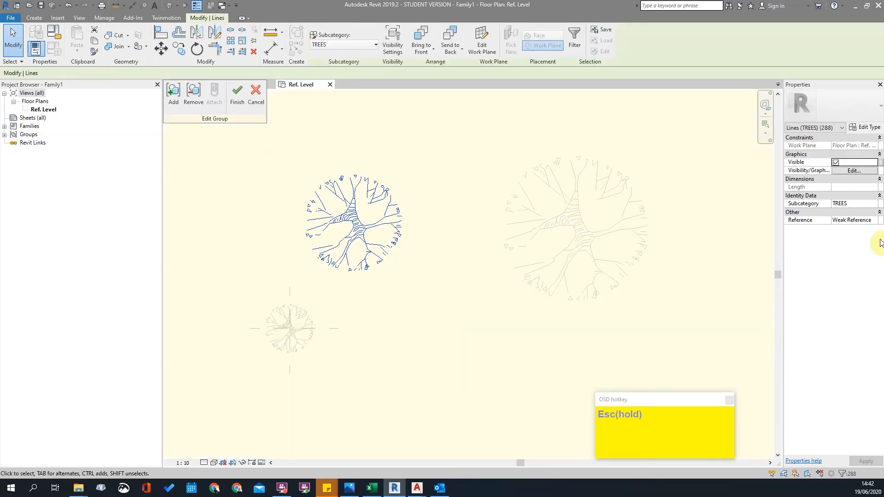
left_click(880, 163)
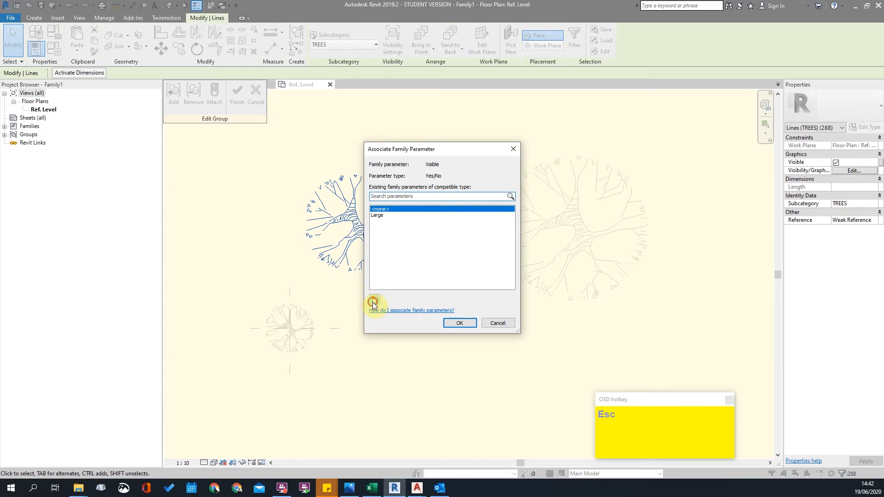
left_click(374, 300)
left_click(373, 291)
key("v")
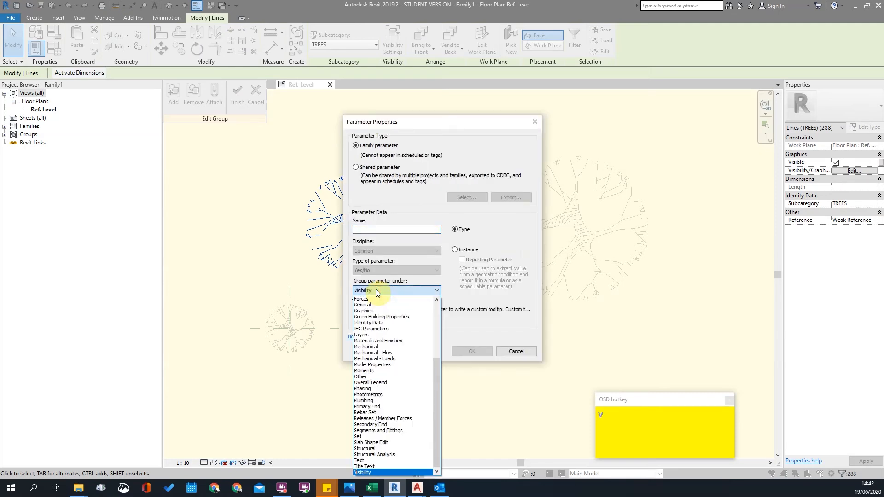
left_click(368, 291)
left_click(377, 229)
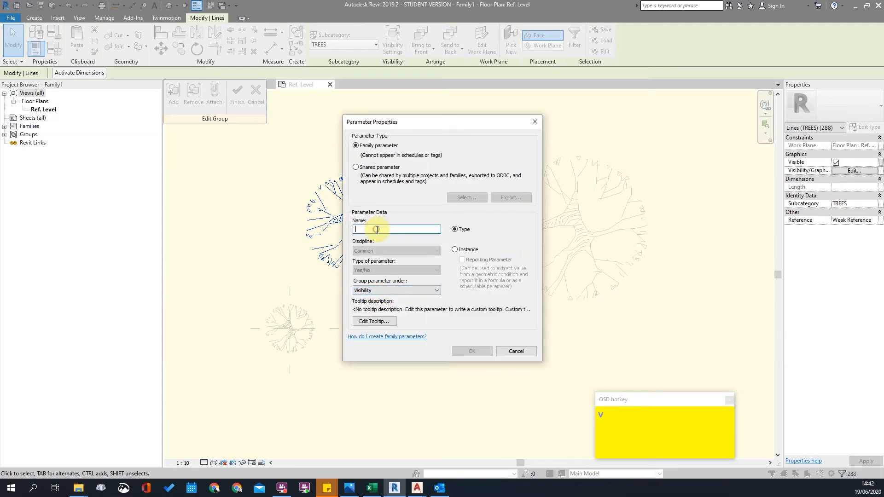
type("Med")
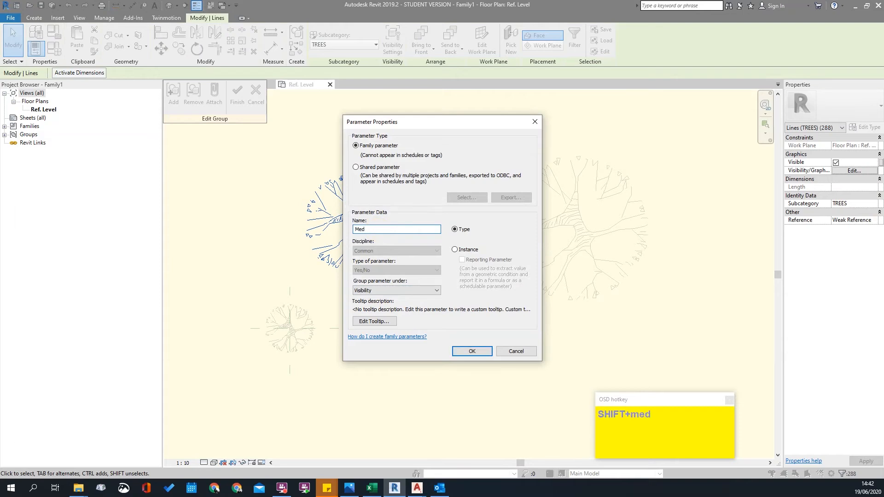
left_click(465, 351)
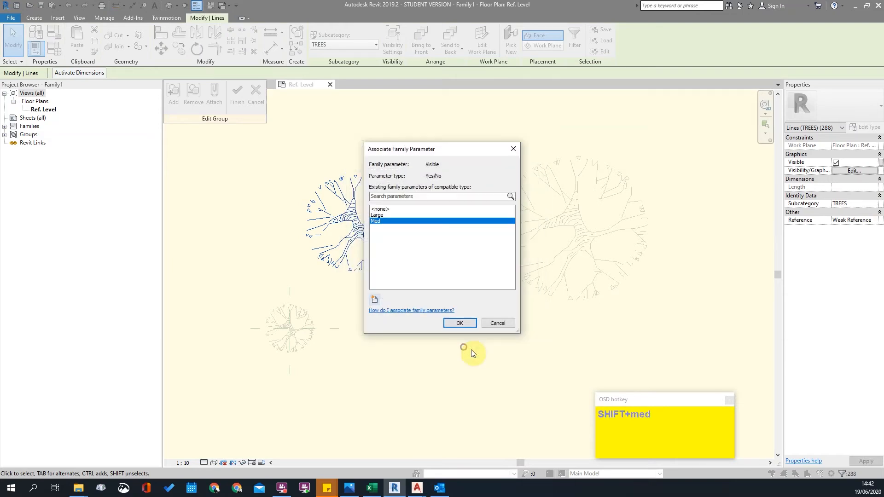
left_click(463, 325)
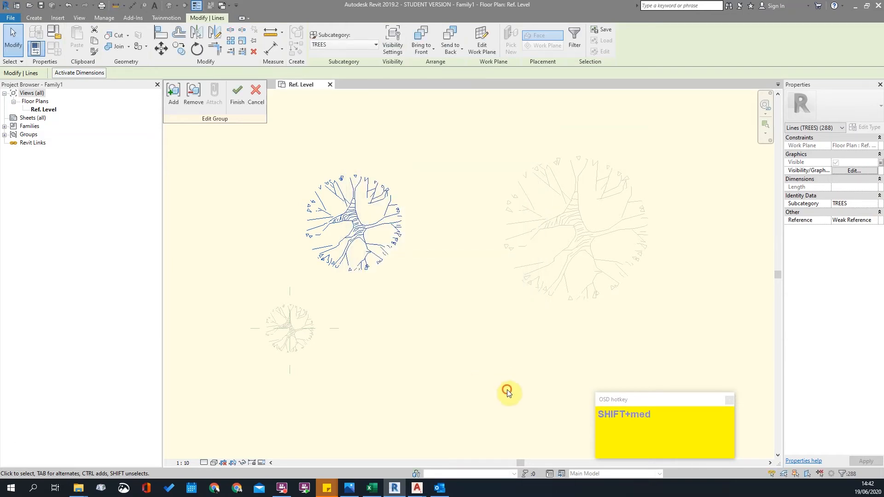
left_click(238, 100)
left_click(475, 339)
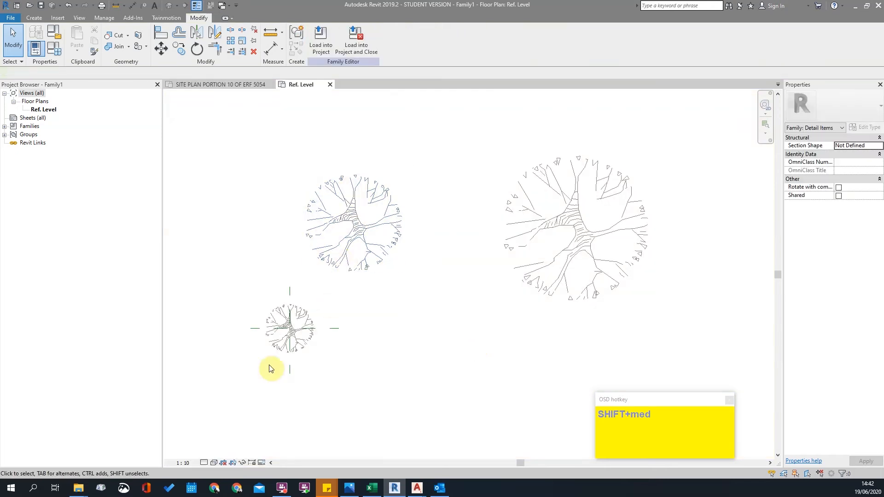
Edit the tree 1 group, link the visibility of all its lines to a new type parameter small grouped under Visibility, and finish the edit.
left_click(307, 329)
double_click(307, 330)
left_click_drag(223, 273, 436, 409)
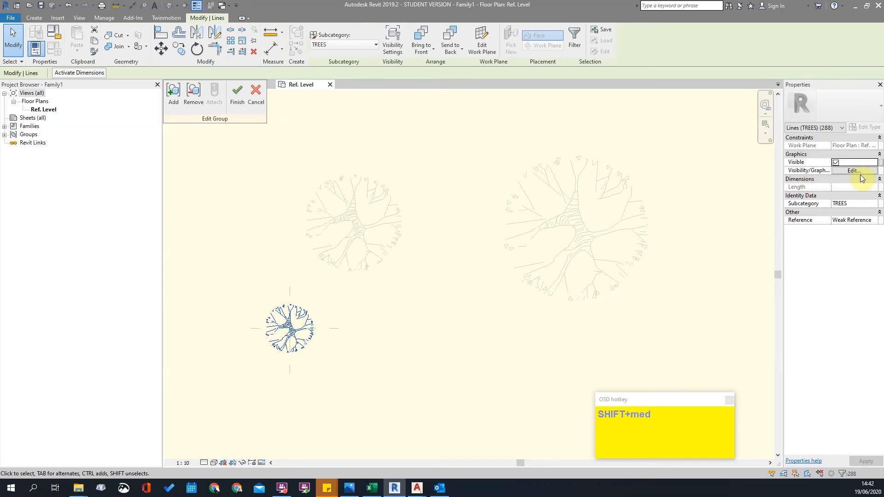
left_click(881, 163)
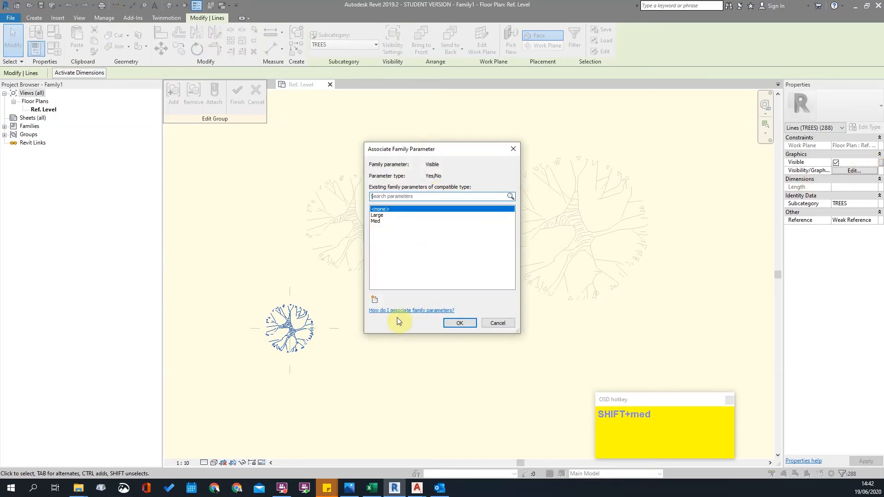
left_click(375, 301)
type("small")
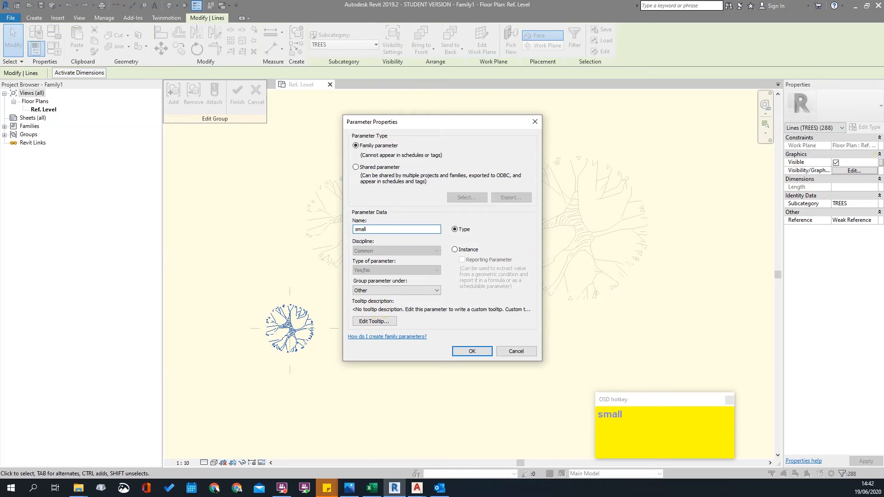
left_click(388, 290)
key("v")
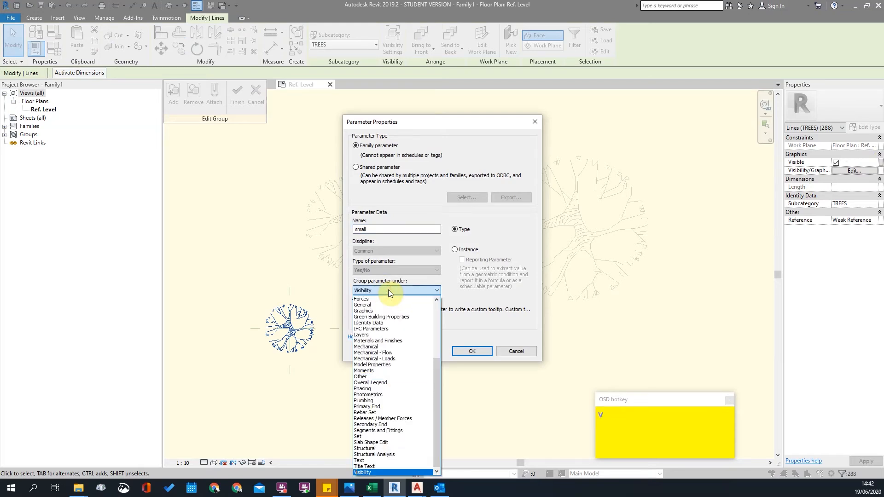
left_click(361, 471)
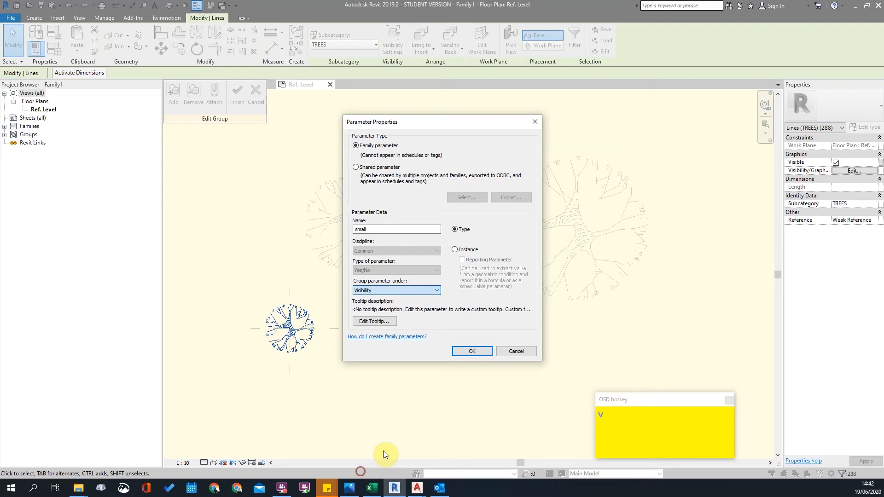
left_click(461, 355)
left_click(462, 327)
left_click(478, 350)
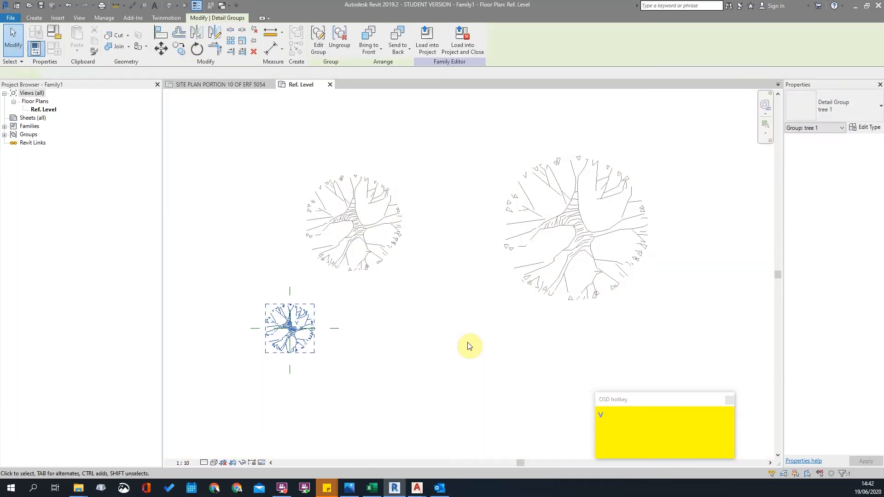
left_click(479, 326)
Create three family types named Large, Med and Small.
left_click(55, 49)
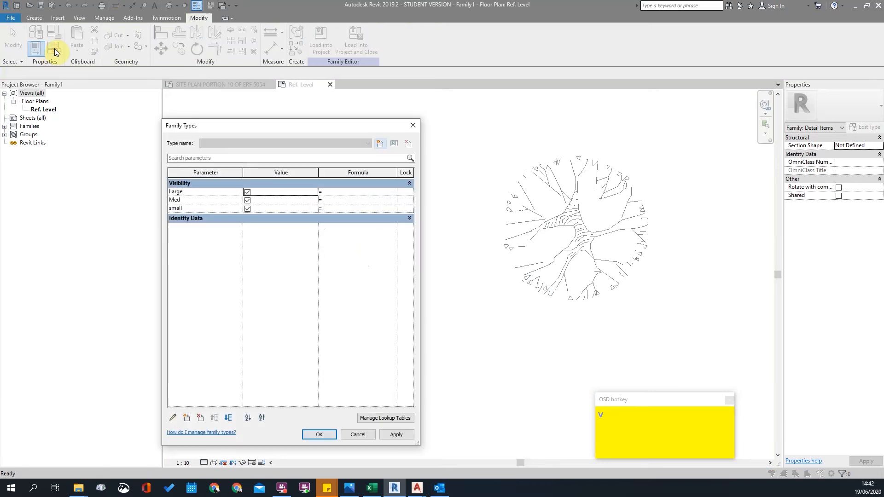
left_click(376, 144)
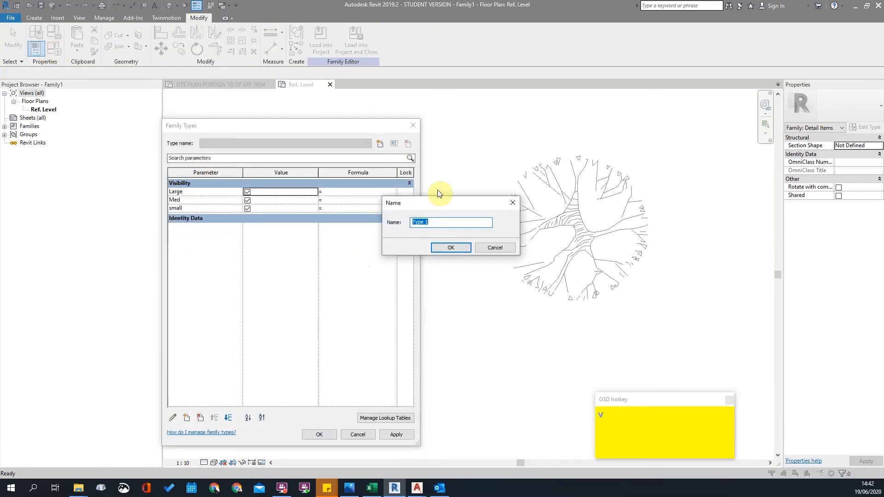
type("Large")
key("Return")
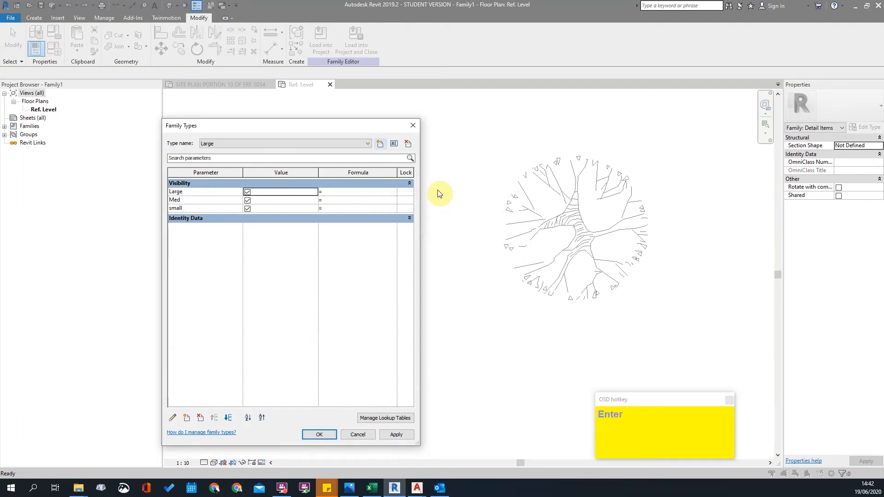
left_click(342, 145)
key("Return")
left_click(379, 144)
type("Med")
key("Return")
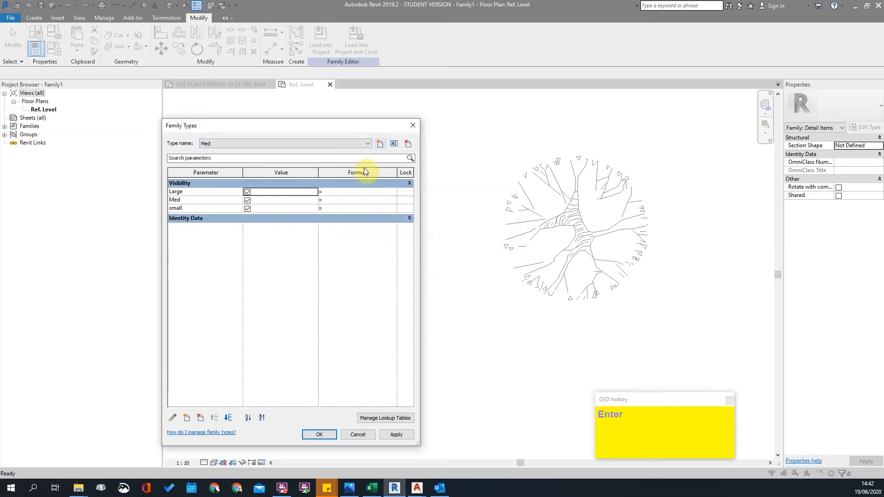
left_click(380, 147)
type("Small")
key("Return")
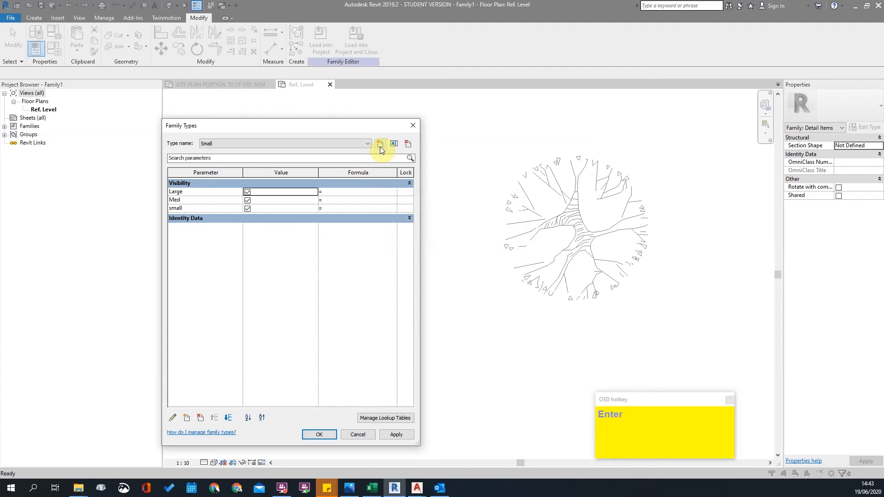
Turn off the Med and Large visibility parameters for the Small family type, and switch to the Med type.
left_click(247, 201)
left_click(248, 192)
left_click(237, 143)
left_click(213, 150)
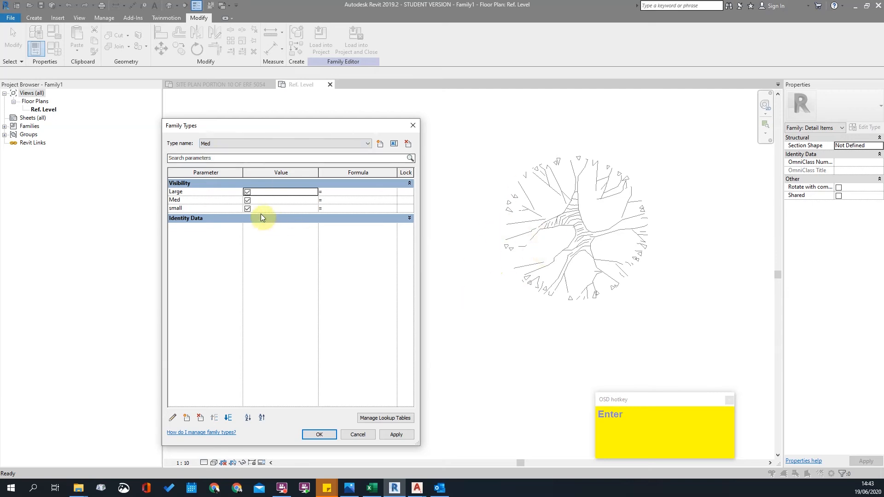
Turn off the small and Large visibility parameters for the Med family type and apply the change.
left_click(247, 209)
left_click(249, 192)
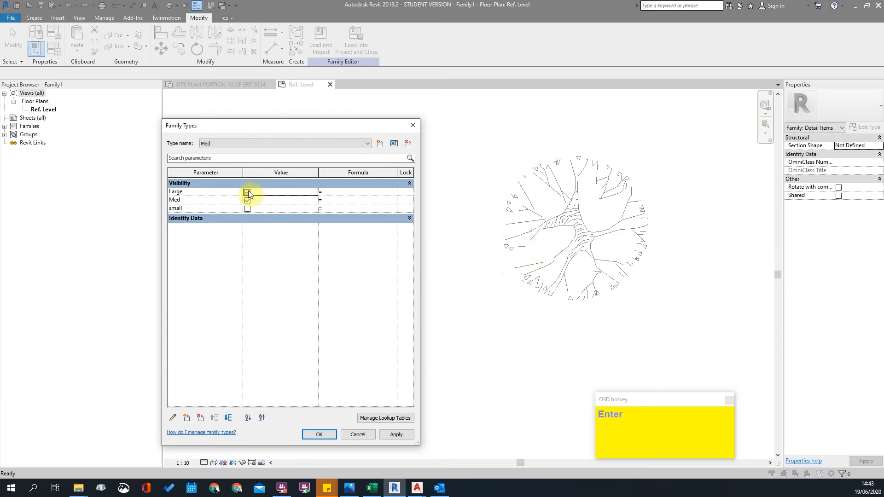
left_click(396, 436)
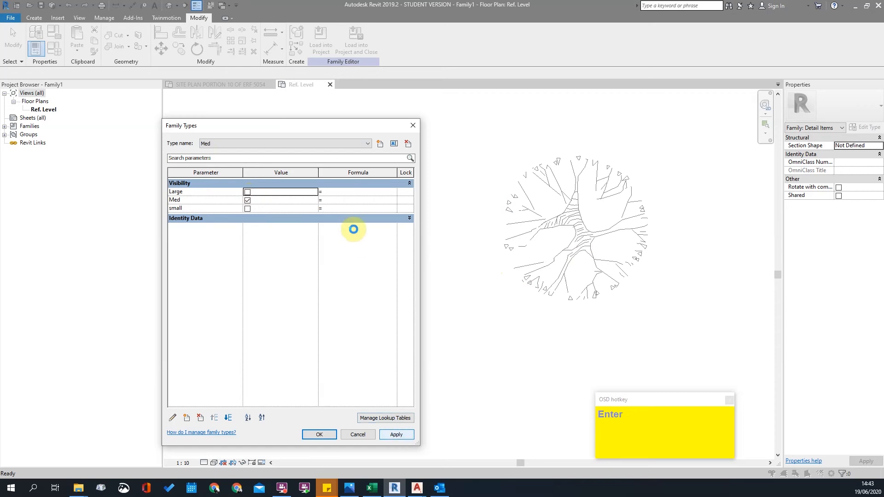
Turn off the Med and small visibility parameters for the Large family type, and accept the family types.
left_click(306, 145)
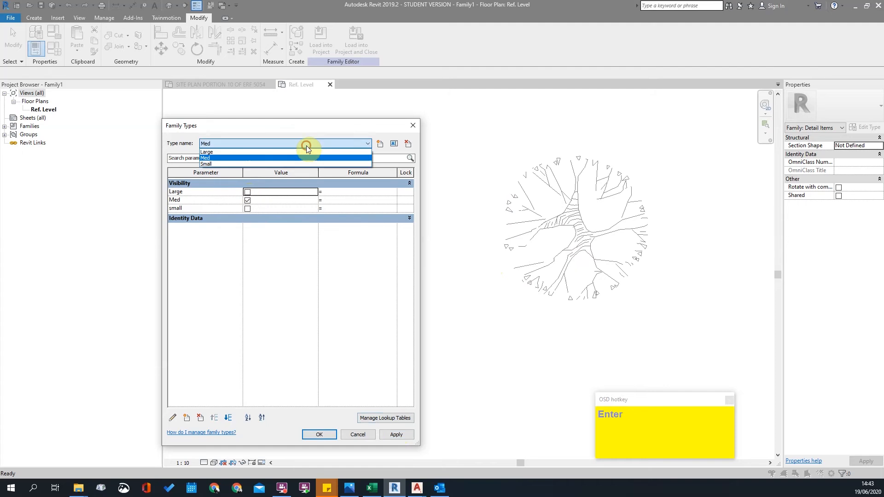
left_click(218, 151)
left_click(248, 201)
left_click(247, 208)
left_click(400, 435)
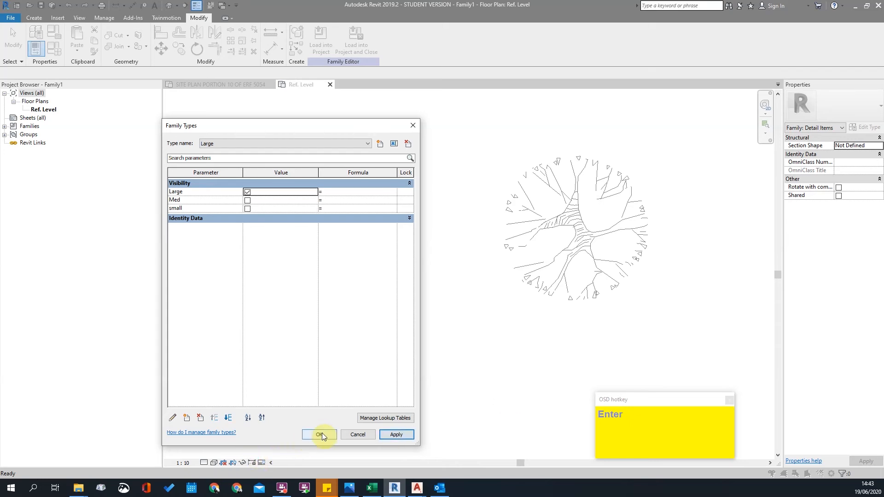
left_click(319, 435)
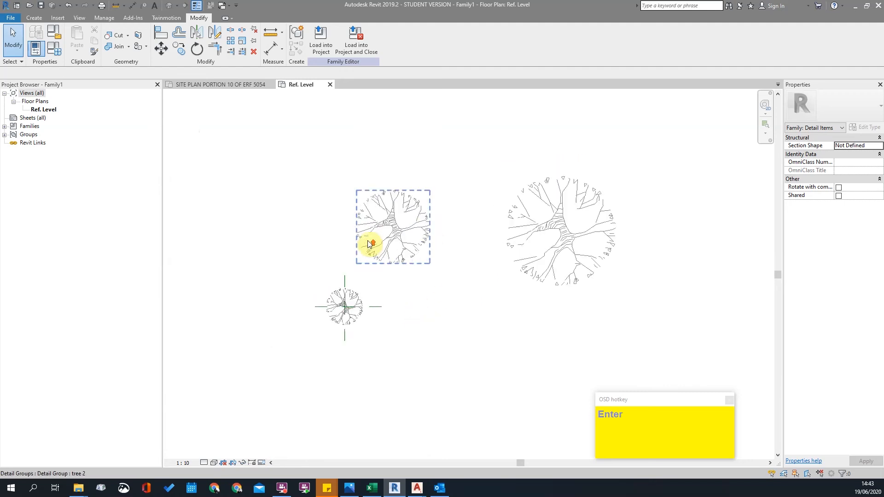
Move the tree 2 group by its centre onto the intersection of the two centre reference planes.
left_click(423, 224)
left_click(512, 309)
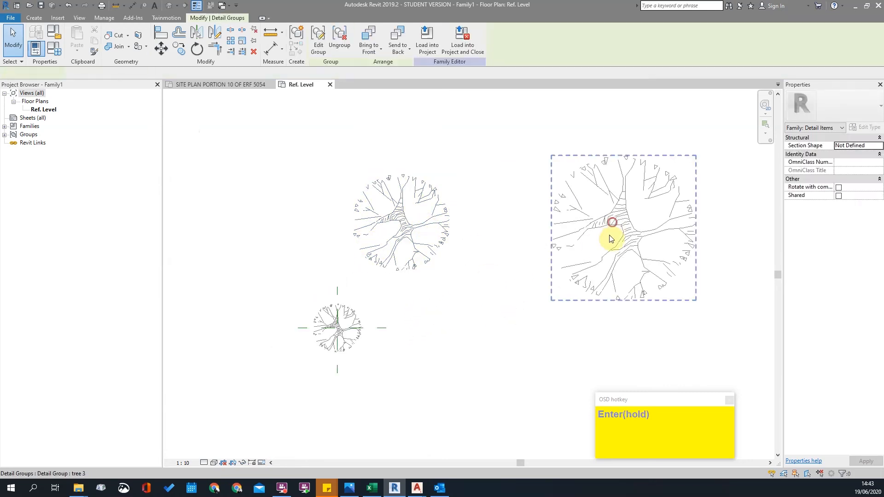
left_click(405, 222)
scroll(405, 225, "up", 6)
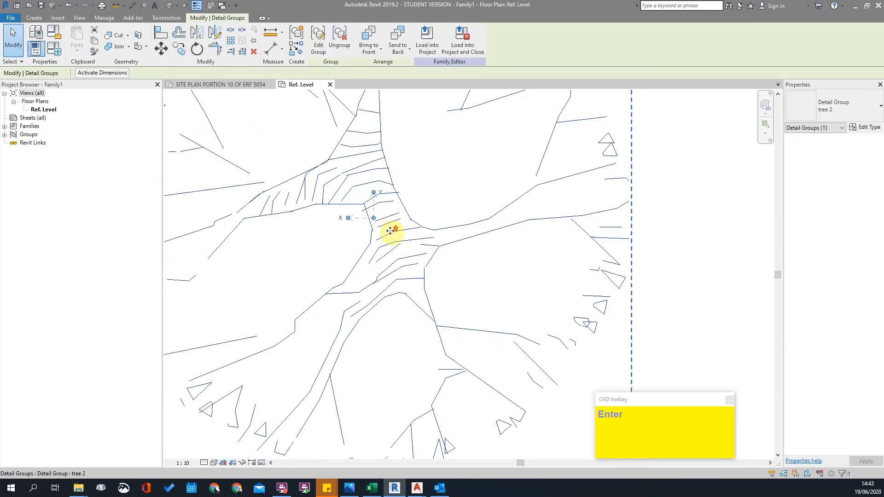
key("m")
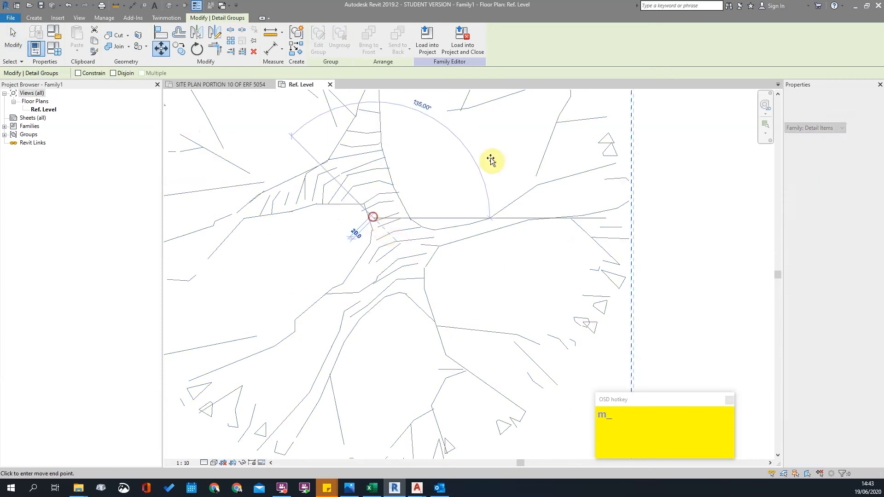
left_click(373, 220)
scroll(504, 164, "down", 5)
scroll(415, 253, "up", 2)
scroll(426, 248, "up", 3)
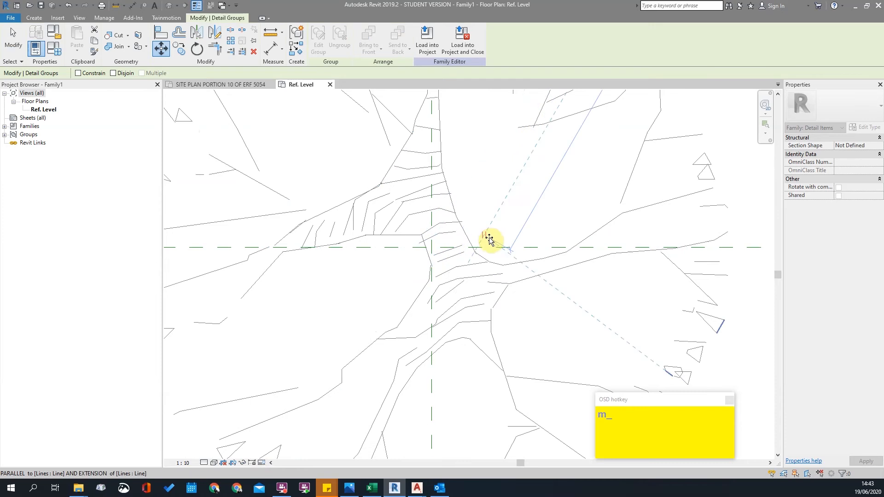
key("s")
key("i")
left_click(432, 247)
scroll(335, 276, "down", 5)
key("Escape")
scroll(424, 227, "down", 2)
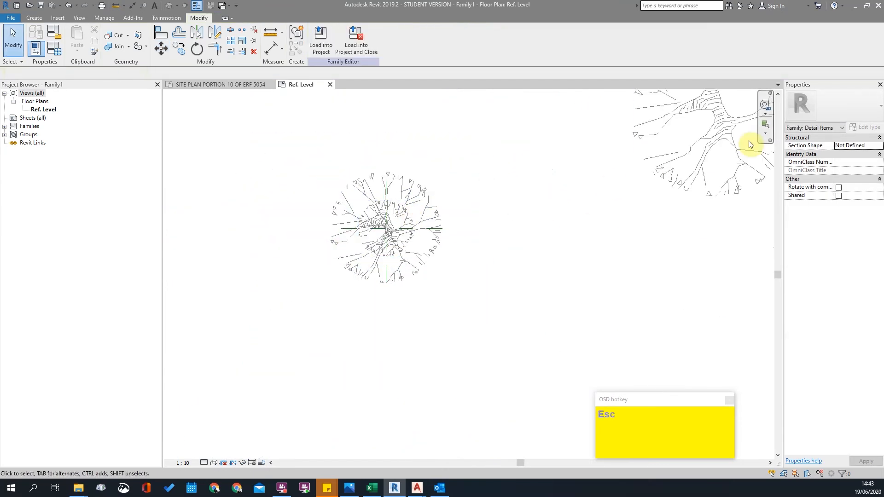
left_click(716, 147)
scroll(715, 165, "up", 5)
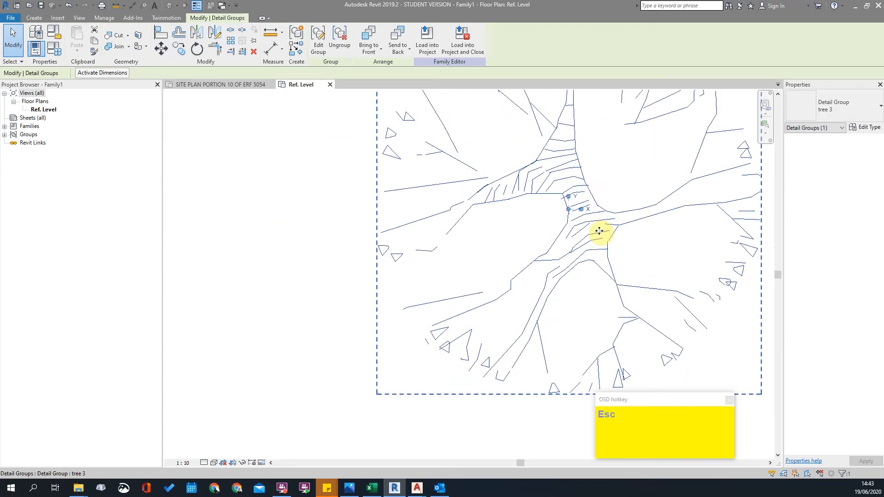
key("m")
key("v")
left_click(569, 210)
scroll(369, 200, "up", 6)
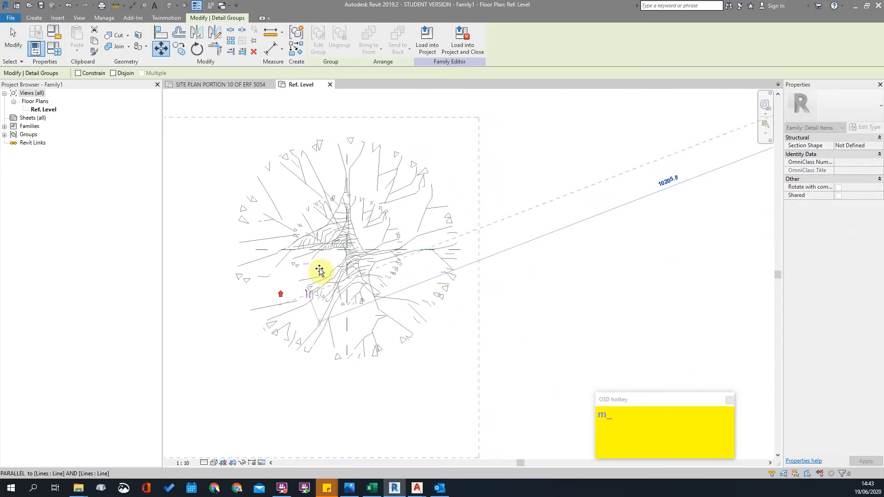
scroll(369, 198, "up", 3)
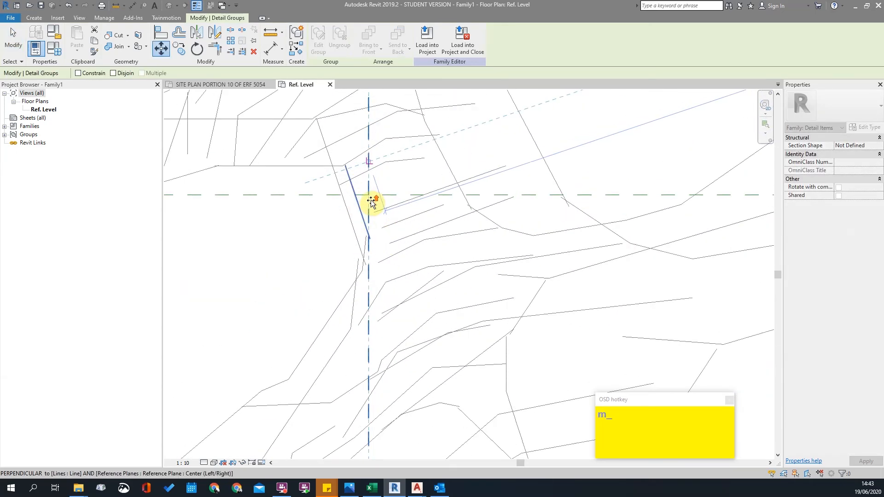
scroll(372, 216, "down", 4)
scroll(376, 244, "down", 3)
key("Escape")
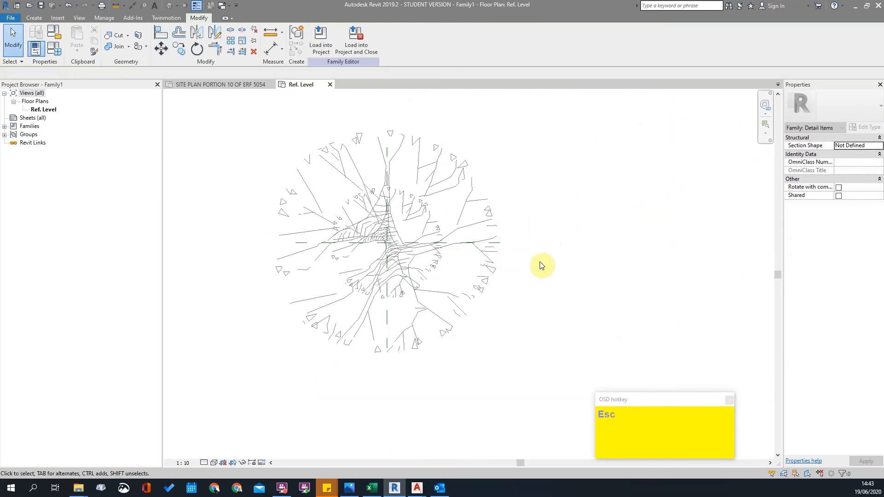
key("Escape")
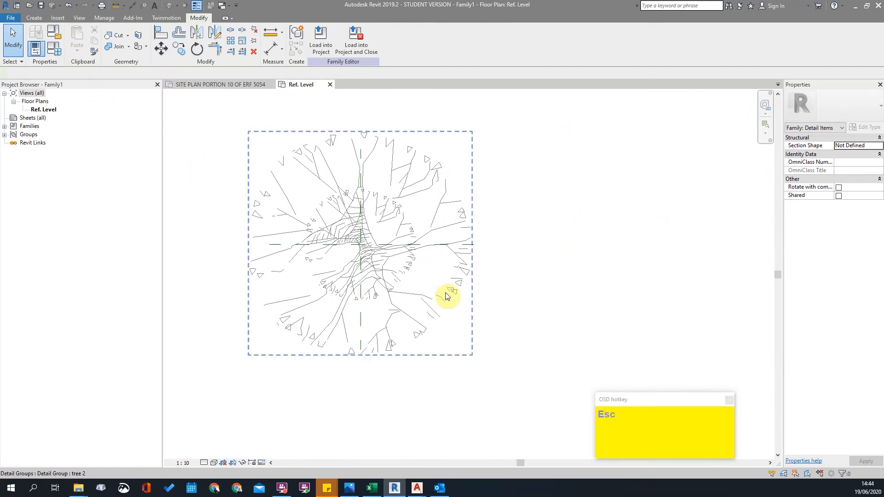
middle_click_drag(563, 257, 618, 214)
key("Escape")
middle_click(570, 214)
middle_click(569, 214)
scroll(458, 198, "down", 2)
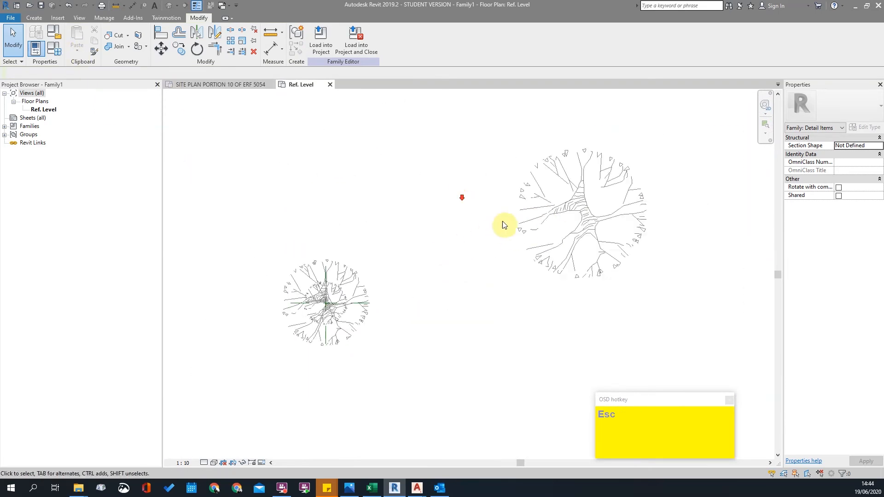
scroll(283, 283, "up", 2)
left_click(360, 307)
scroll(354, 300, "up", 2)
left_click(382, 286)
scroll(405, 241, "down", 3)
key("Escape")
Move the tree 3 group by its centre onto the reference plane intersection, over the other two trees.
scroll(686, 174, "up", 4)
left_click(687, 180)
key("m")
key("v")
left_click(663, 174)
scroll(681, 112, "down", 2)
scroll(368, 252, "up", 5)
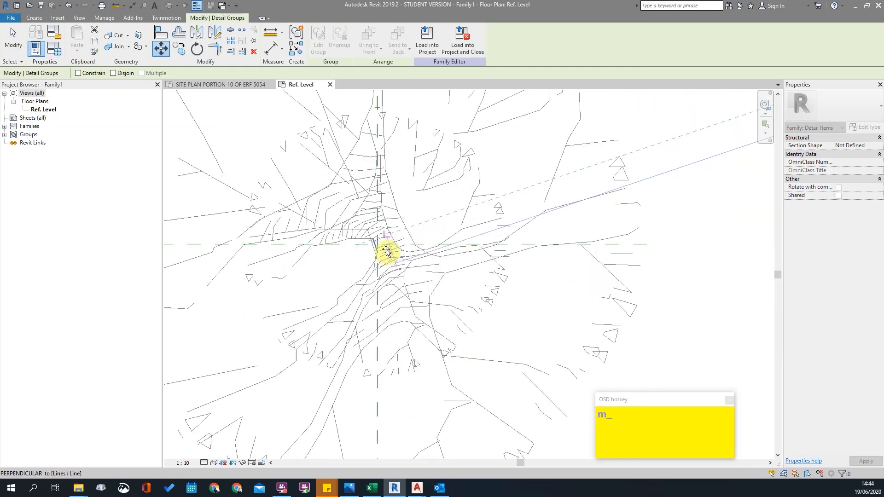
key("s")
key("i")
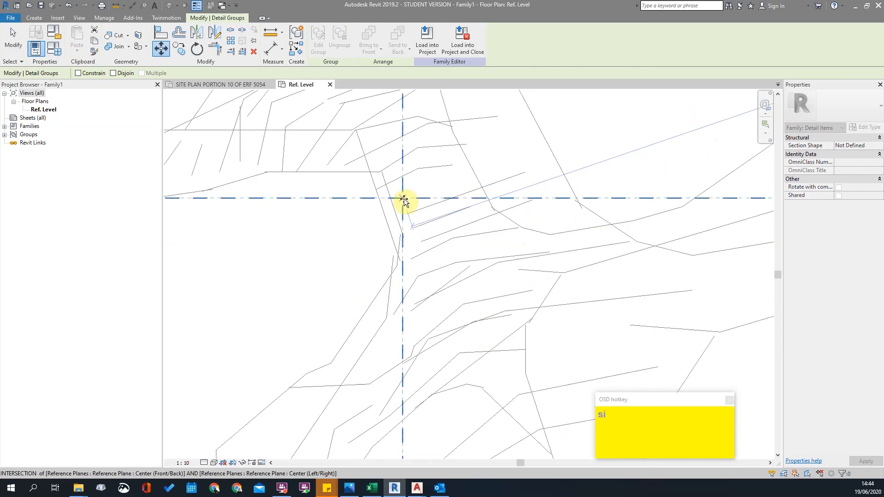
left_click(405, 199)
scroll(517, 191, "down", 3)
scroll(394, 199, "down", 4)
key("Escape")
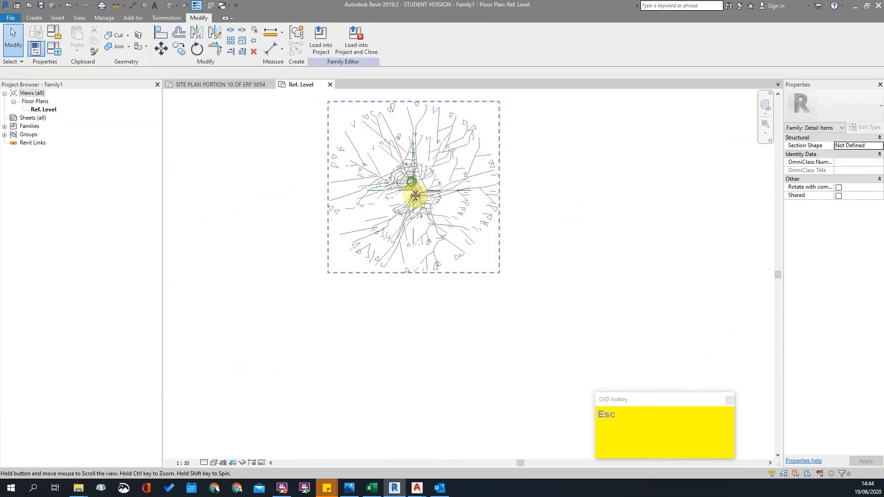
Save the family as tree test and load it into the site plan project.
middle_click_drag(413, 185, 385, 271)
left_click(12, 18)
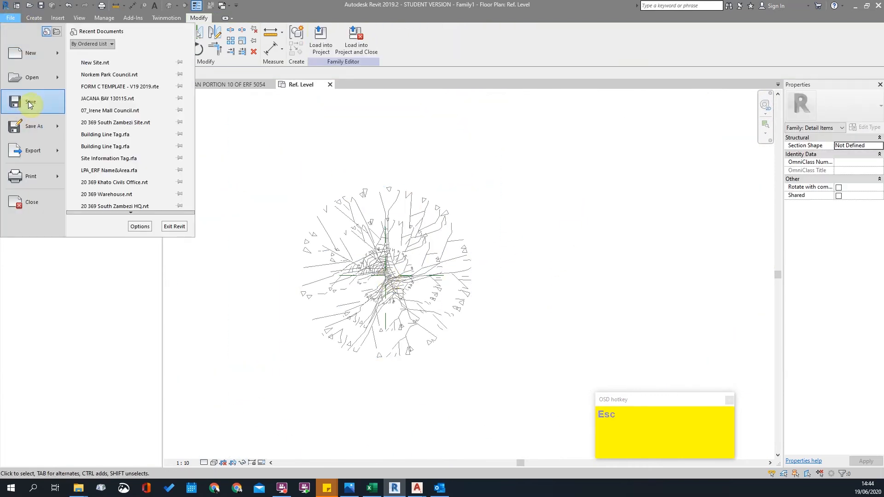
left_click(35, 125)
left_click(107, 123)
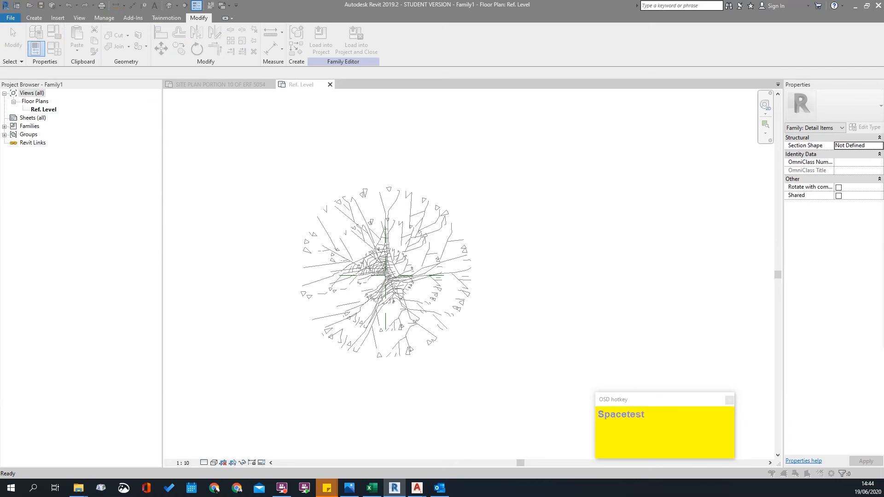
left_click(328, 47)
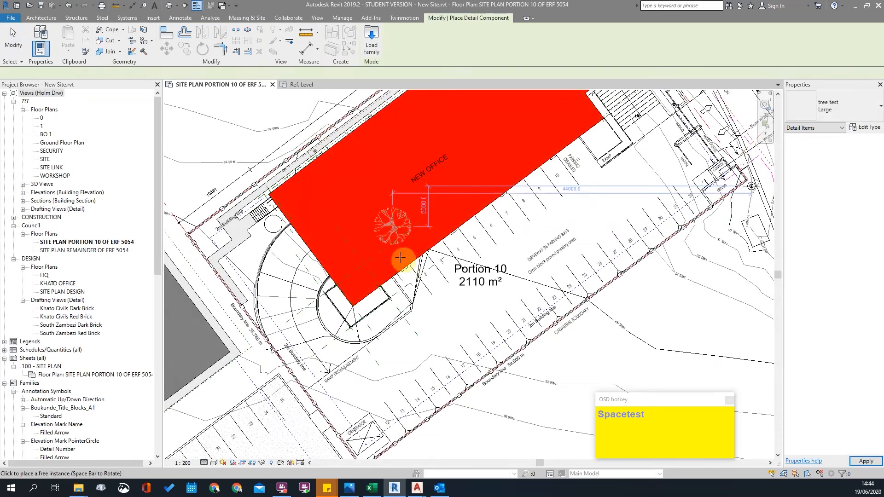
Place four tree test instances of the Med type in the open driveway area below the Portion 10 label.
scroll(548, 338, "up", 4)
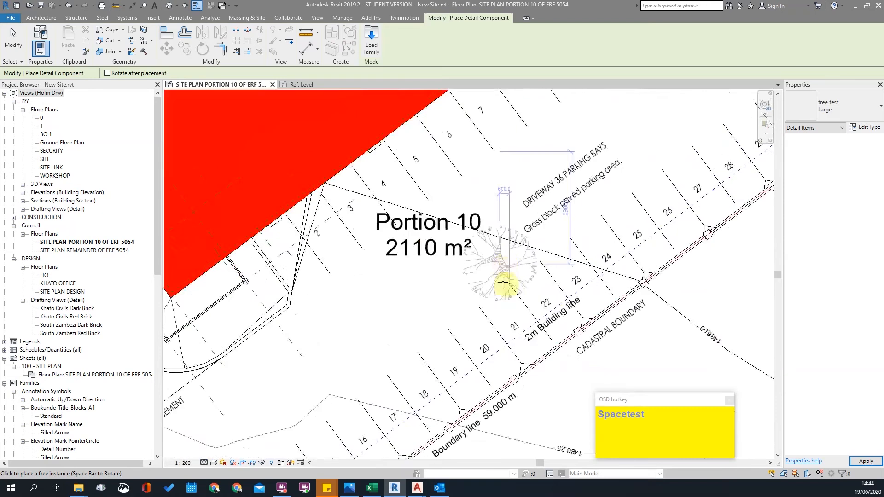
left_click(836, 104)
scroll(741, 258, "down", 1)
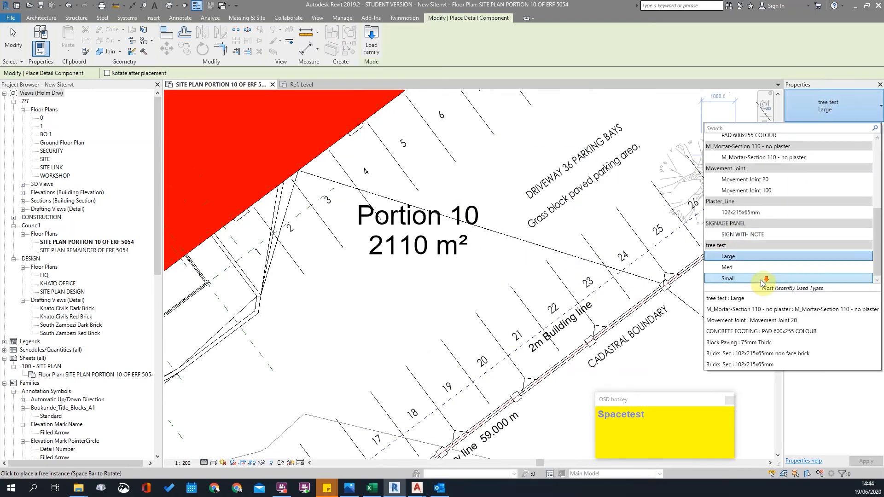
left_click(732, 267)
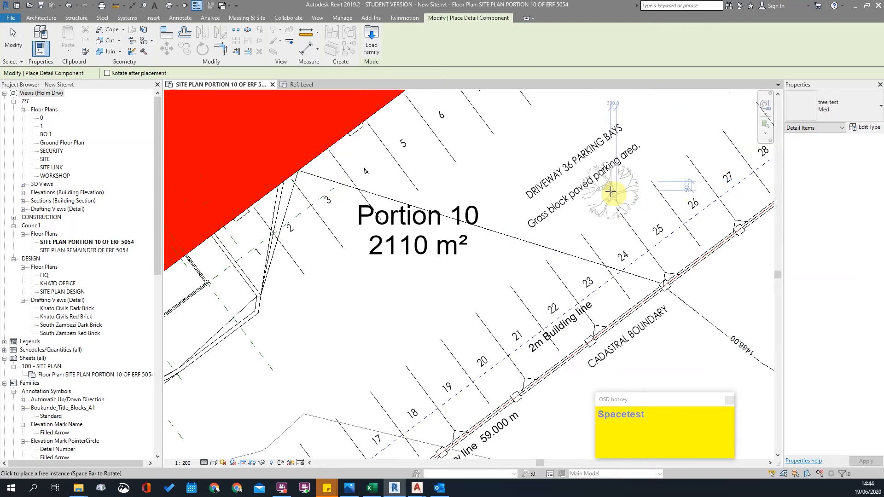
left_click(370, 307)
middle_click_drag(362, 251, 362, 231)
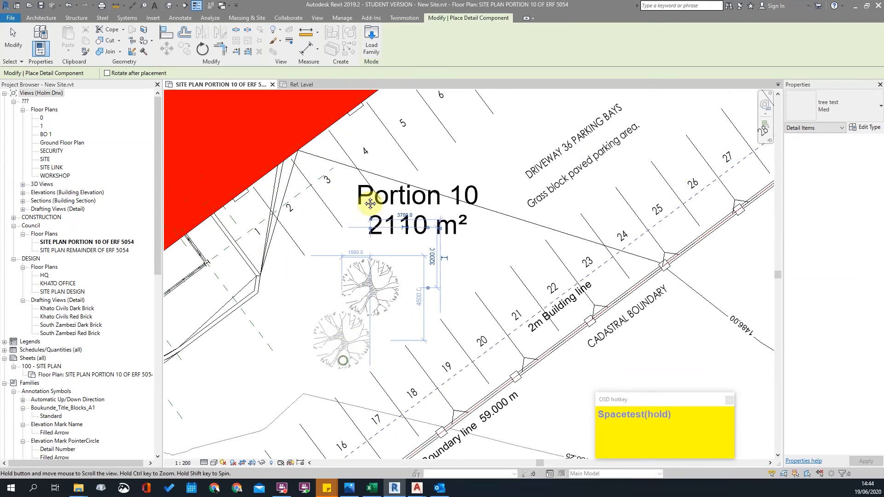
scroll(368, 193, "up", 2)
left_click(374, 170)
scroll(367, 259, "down", 1)
left_click(313, 246)
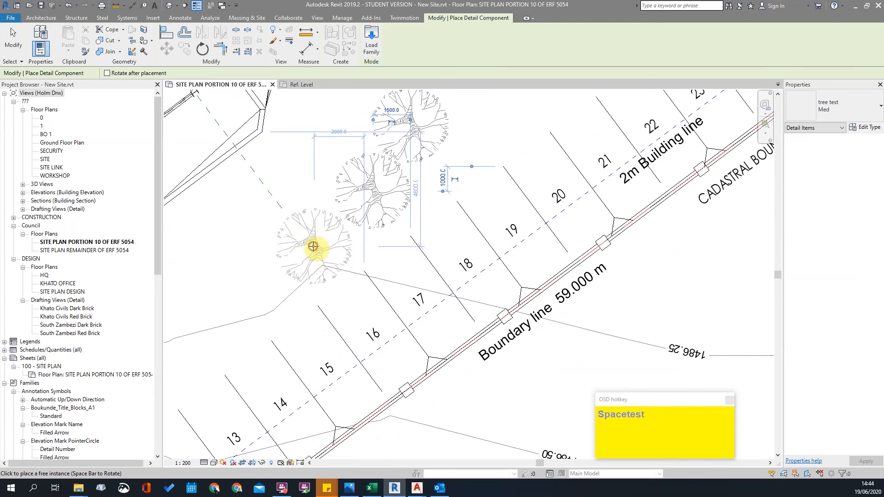
left_click(213, 213)
middle_click_drag(323, 167, 572, 159)
scroll(431, 271, "down", 1)
key("Escape")
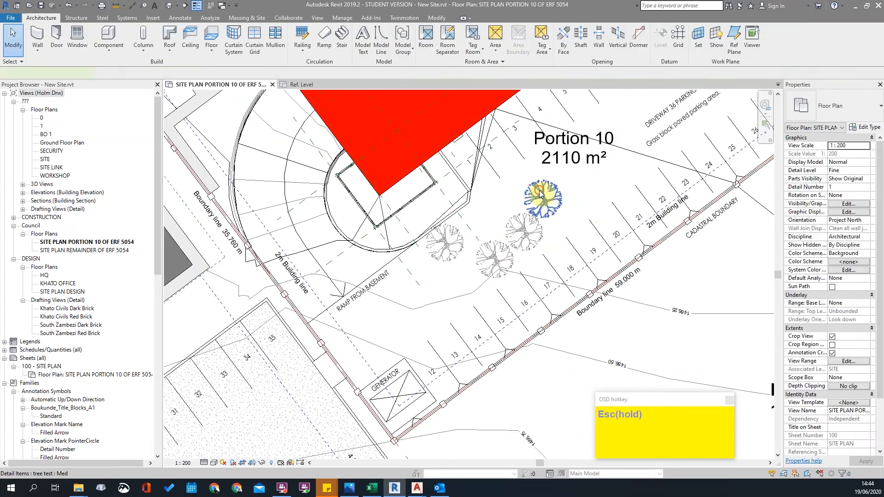
Change the placed tree nearest the Portion 10 label to the Small type.
left_click(845, 105)
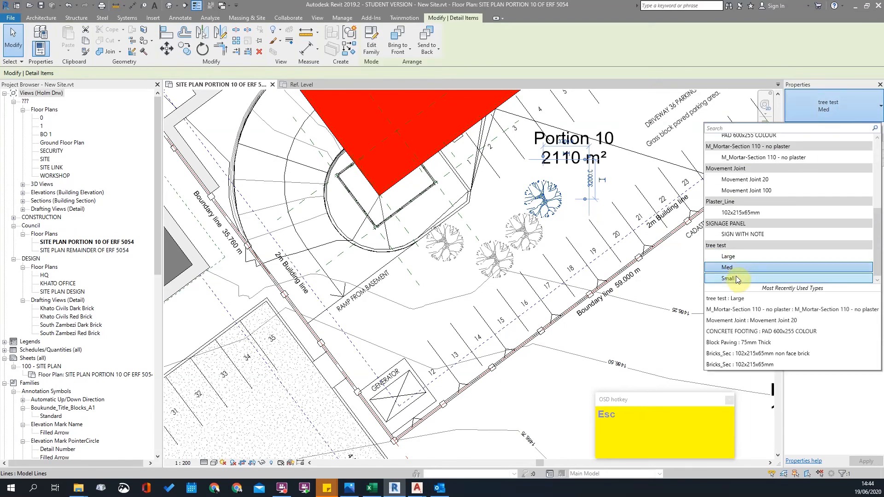
key("Escape")
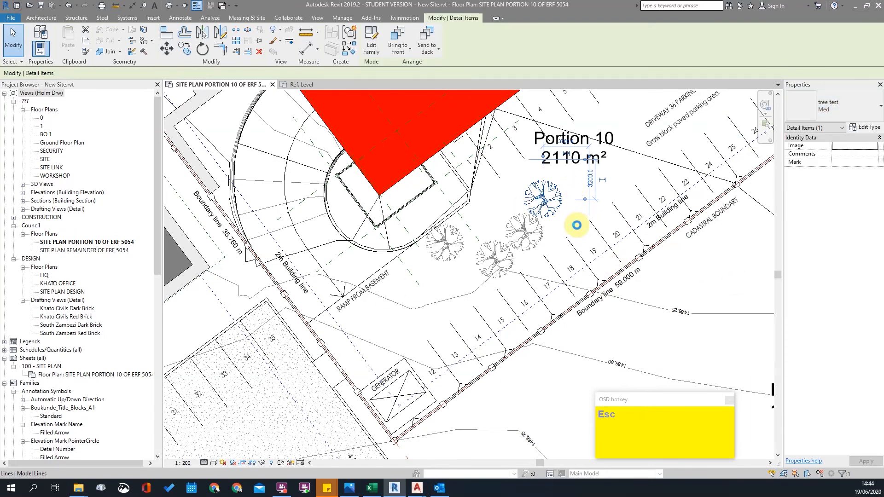
scroll(576, 224, "up", 3)
key("Escape")
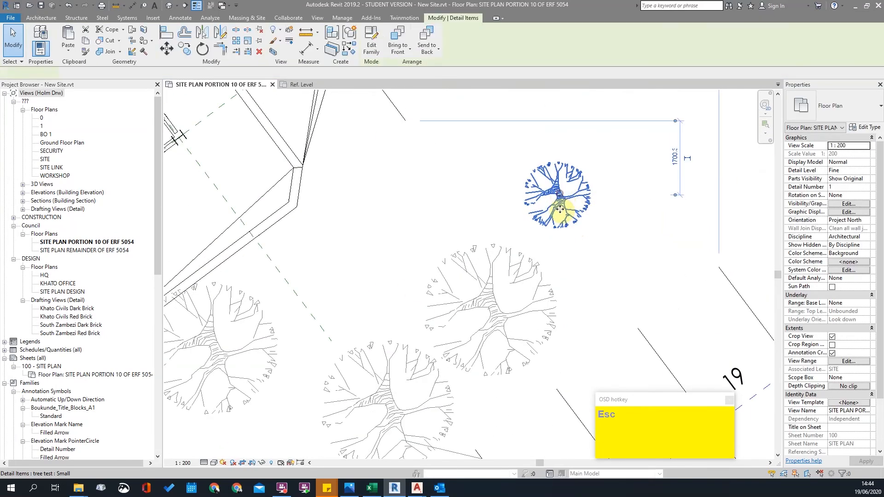
Move the Small tree, using the centre of its trunk as the base point.
scroll(559, 208, "up", 3)
left_click(560, 208)
key("m")
key("v")
left_click(558, 195)
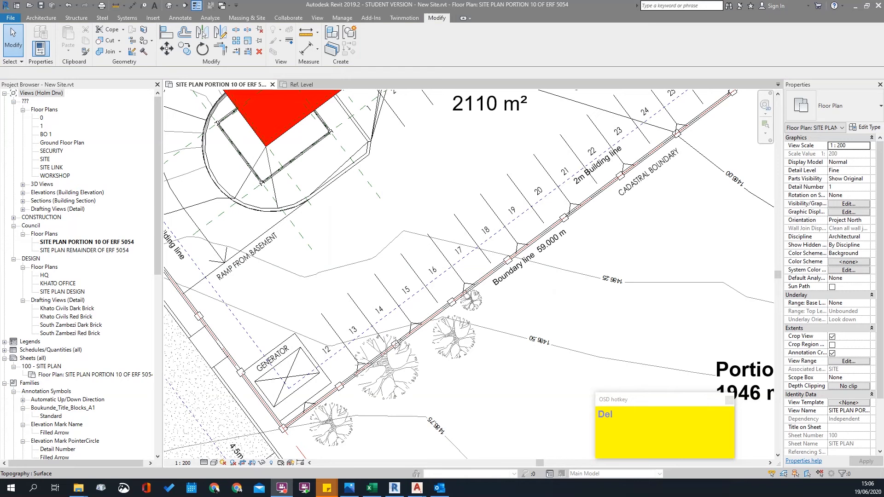
Open the tree test family for editing from the Med tree beside the boundary line.
left_click(455, 347)
right_click(455, 345)
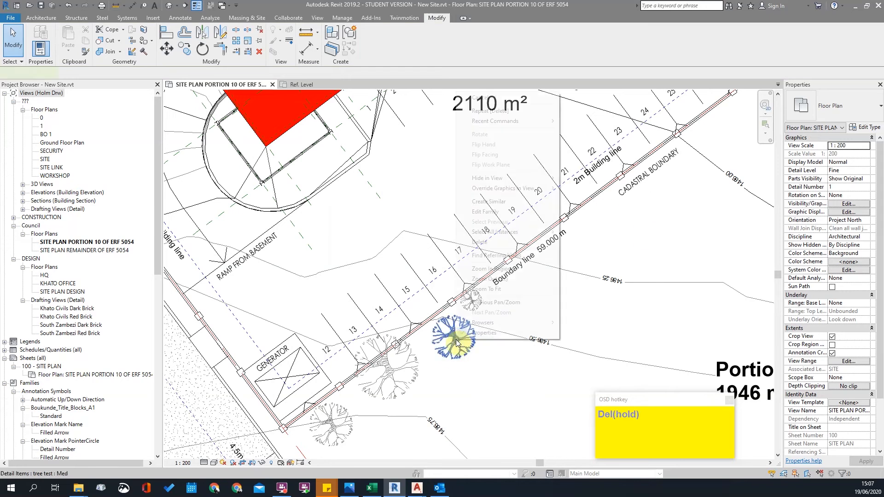
key("Delete")
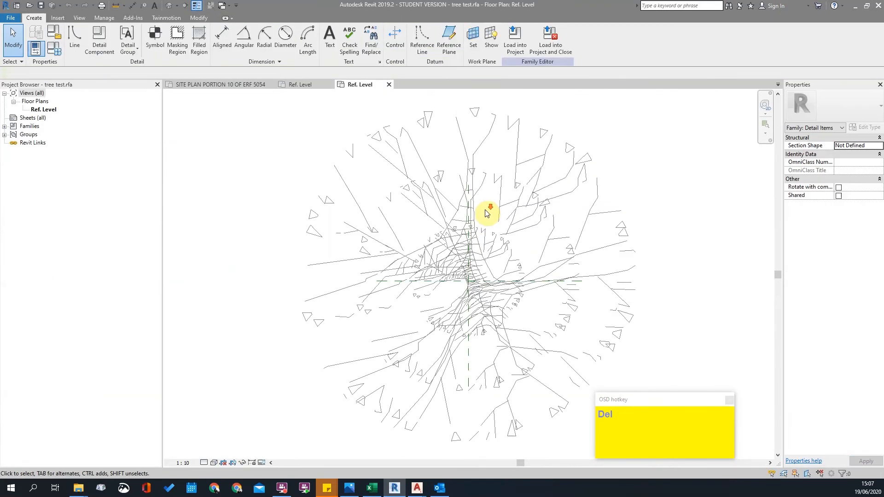
Delete the largest tree group, tree 3, from the tree test family.
scroll(485, 211, "down", 3)
left_click(486, 236)
key("Delete")
key("Delete")
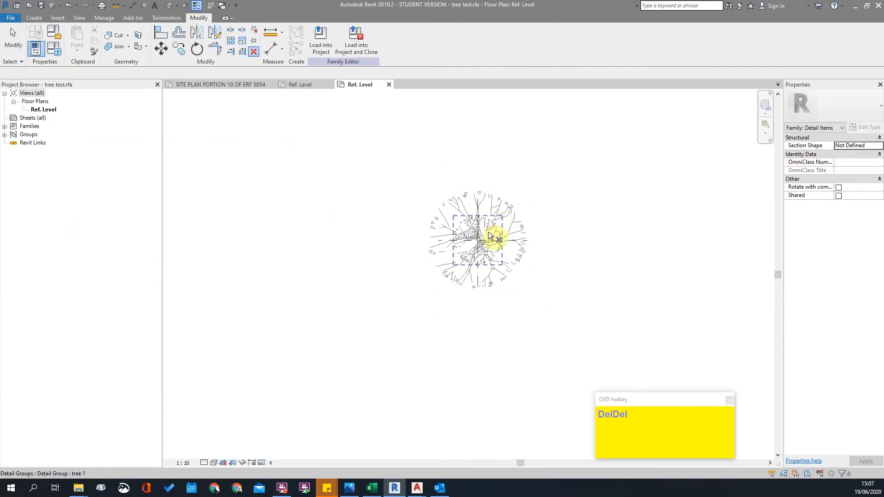
Delete the two remaining tree detail groups, including tree 1, from the family.
left_click(488, 233)
key("Delete")
left_click(501, 218)
key("Delete")
scroll(501, 217, "up", 2)
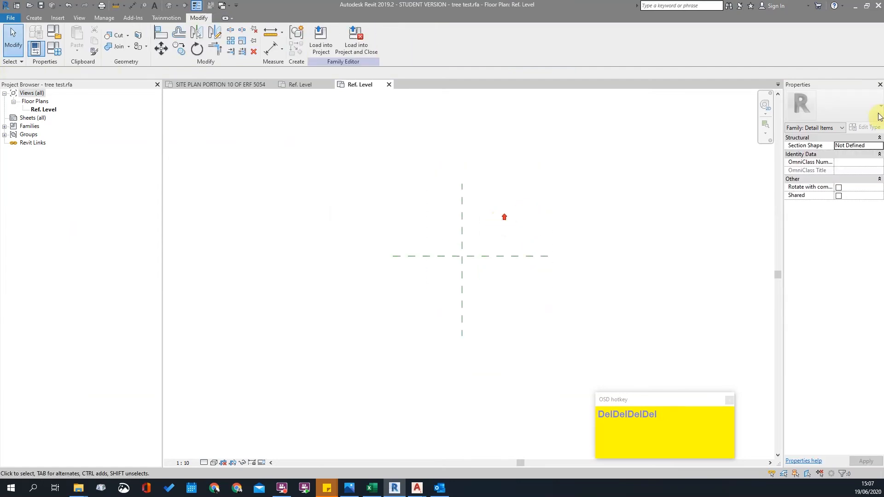
Delete the Large, Med and small visibility parameters from the family types.
left_click(54, 53)
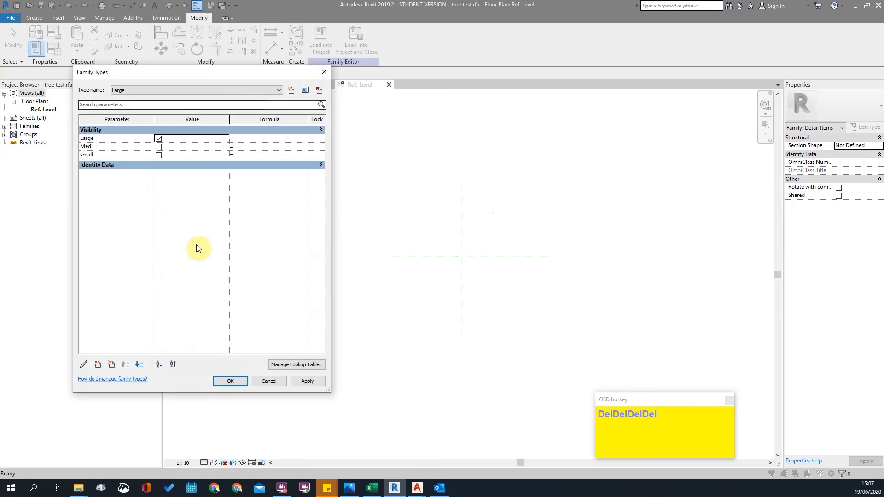
left_click(95, 137)
left_click(112, 365)
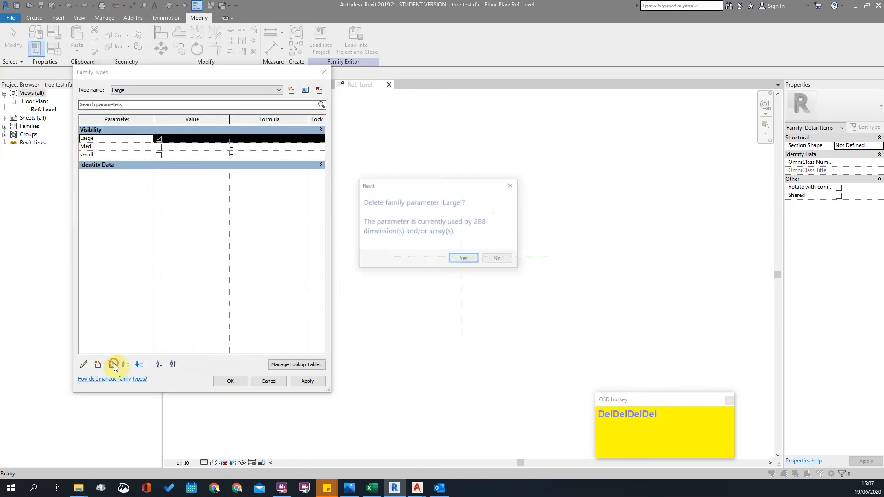
key("Return")
left_click(112, 364)
key("Return")
left_click(112, 364)
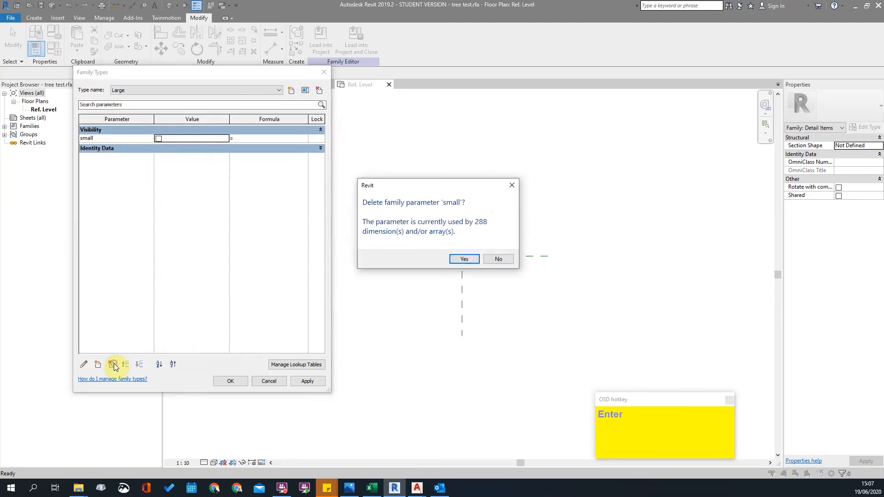
key("Return")
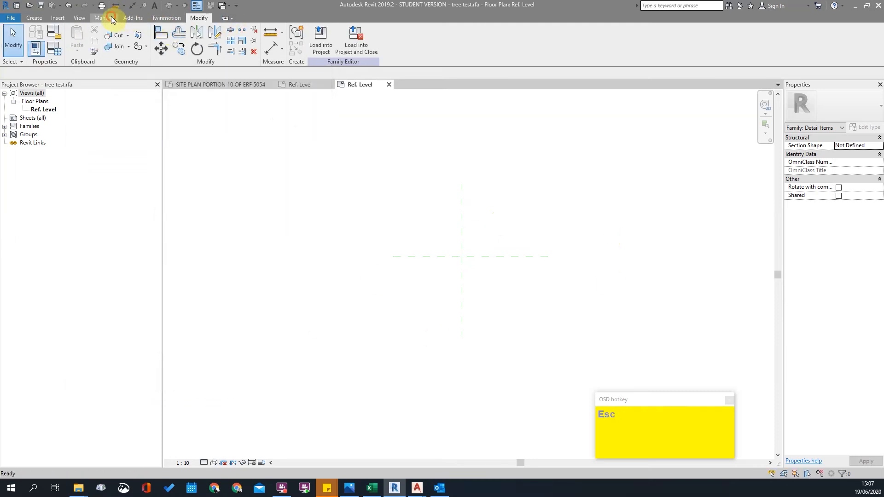
Rename the TREES subcategory in the object styles as 2 TREES DEM.
left_click(104, 17)
left_click(61, 40)
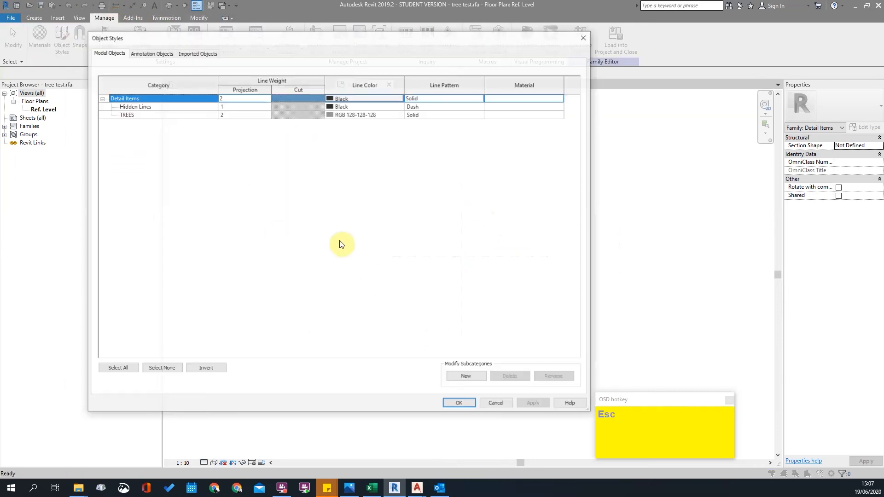
left_click(140, 113)
left_click(553, 377)
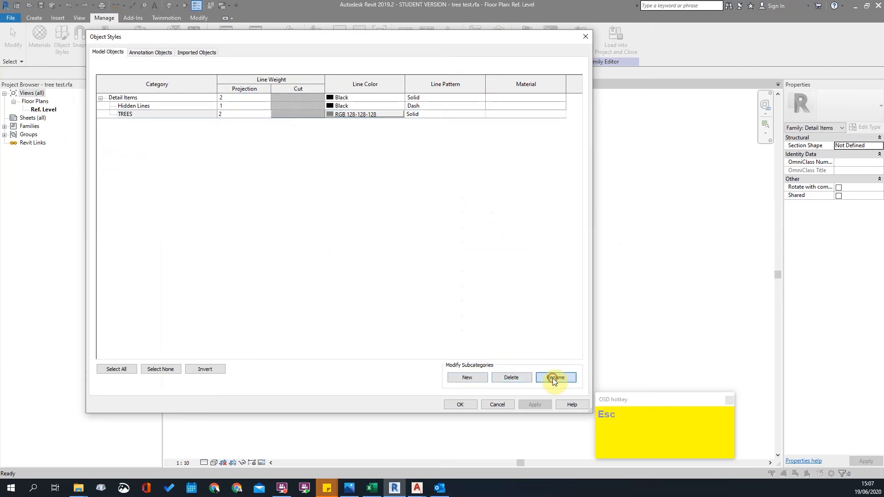
key("Left")
type("2")
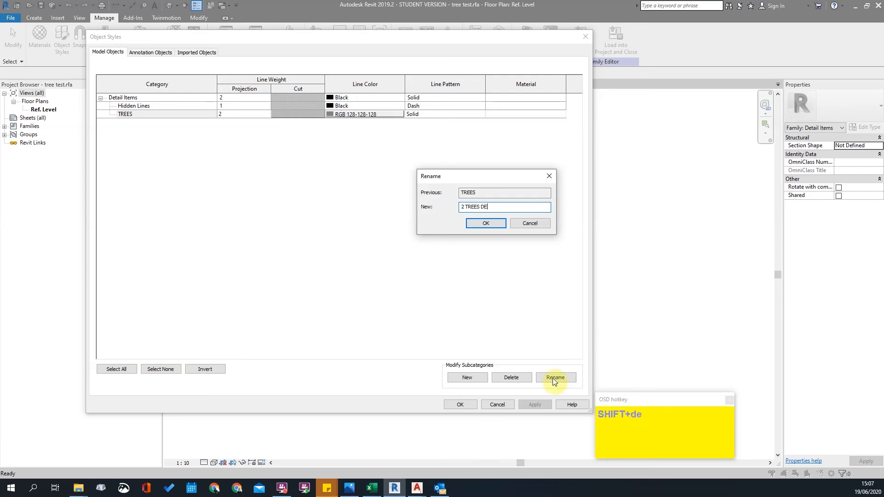
type(" DEM")
key("Return")
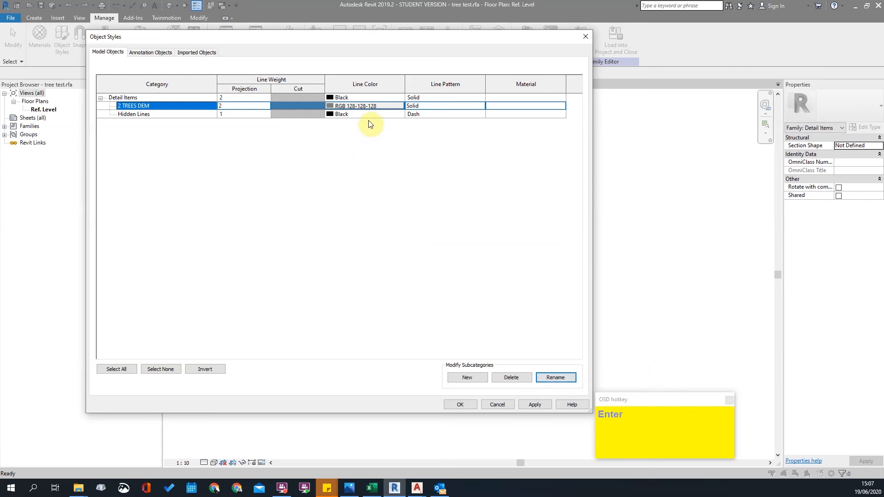
Set the line pattern of the 2 TREES DEM subcategory to Dash 100 and apply the object styles.
left_click(480, 106)
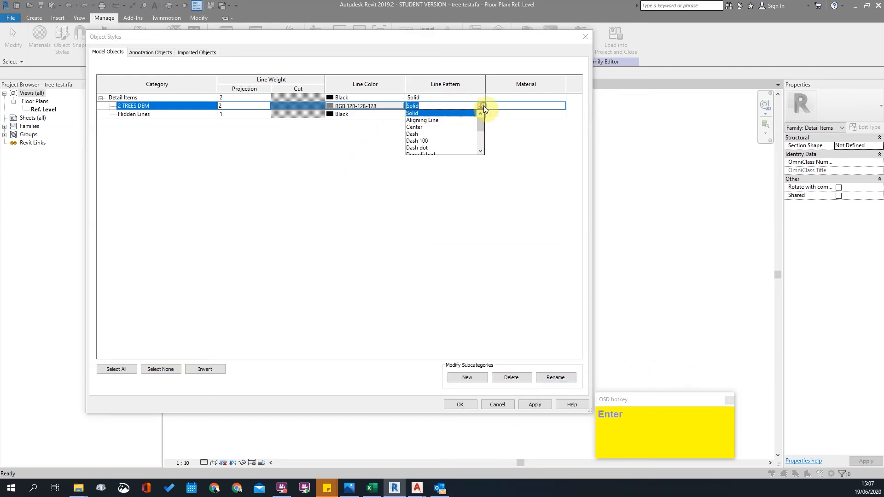
left_click(423, 140)
left_click(537, 404)
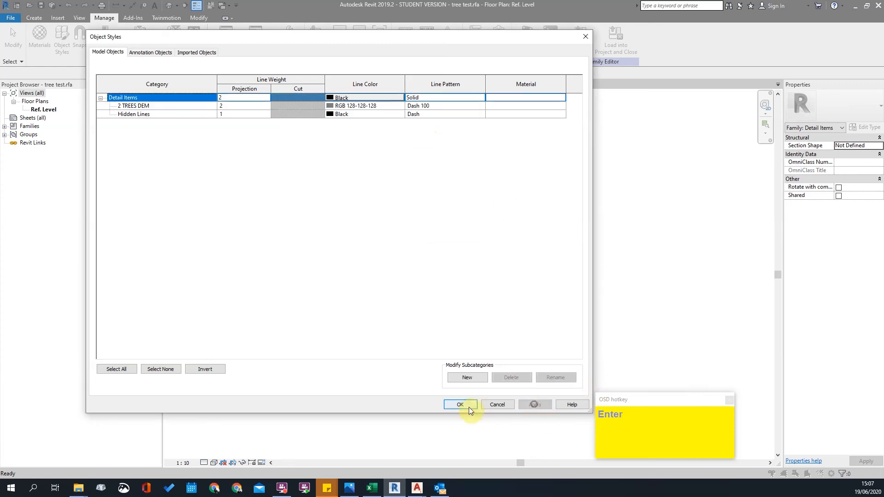
left_click(470, 404)
scroll(445, 240, "up", 7)
key("Escape")
middle_click_drag(524, 337, 477, 336)
scroll(473, 307, "down", 3)
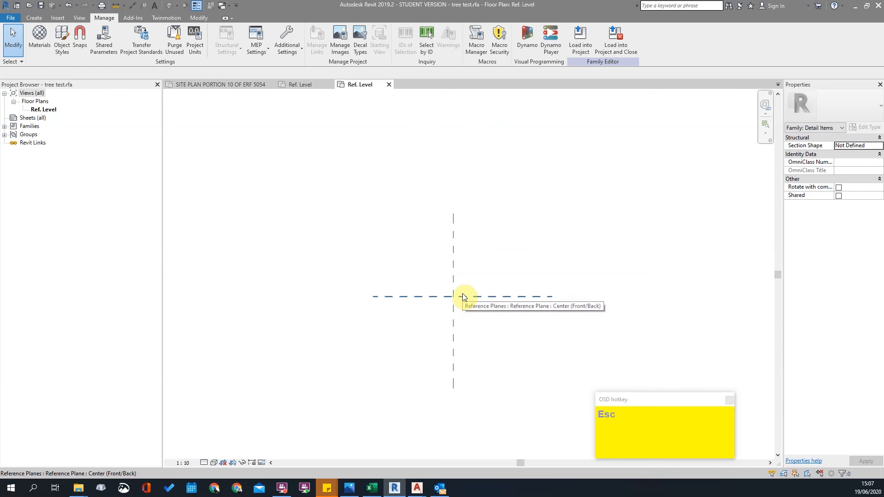
scroll(492, 282, "down", 1)
left_click(29, 20)
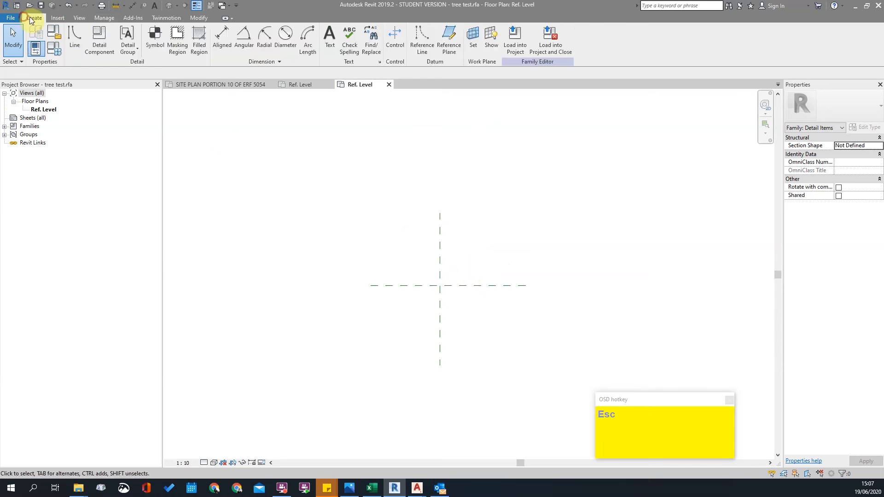
left_click(422, 39)
left_click(385, 191)
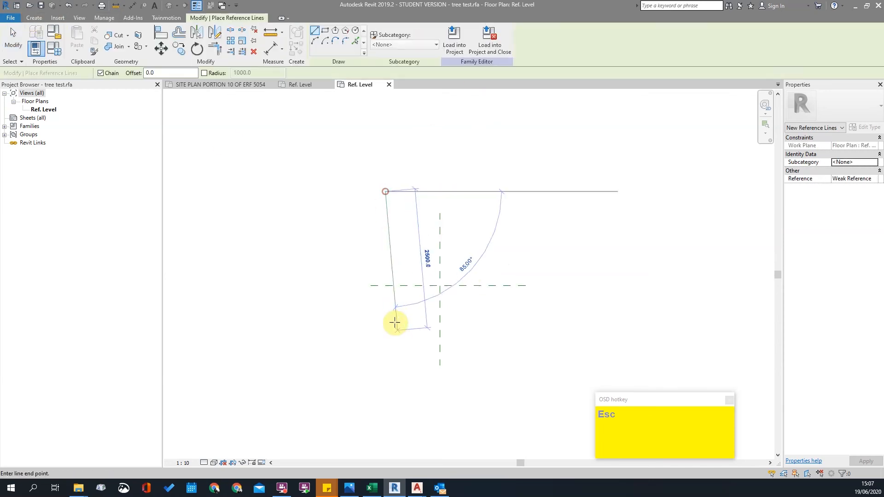
Draw a vertical reference plane about 900 mm left of the centre plane and copy it to the right side of the centre.
left_click(29, 19)
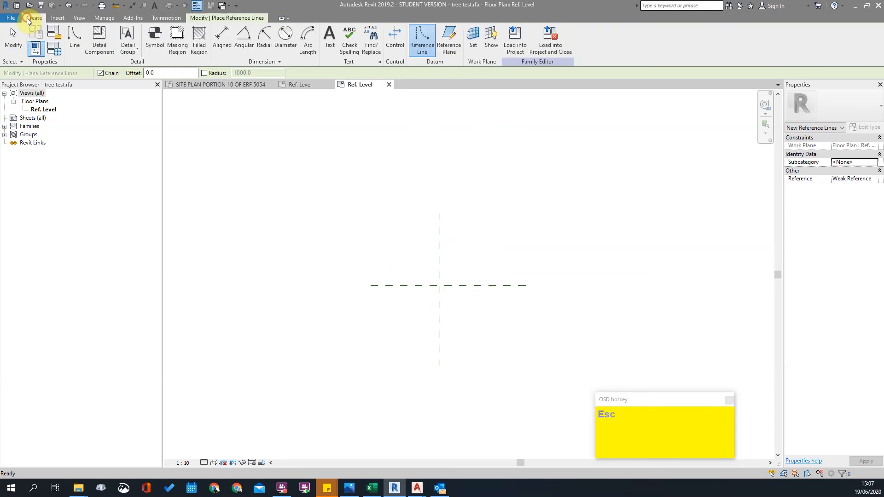
left_click(450, 46)
left_click(389, 203)
left_click(390, 364)
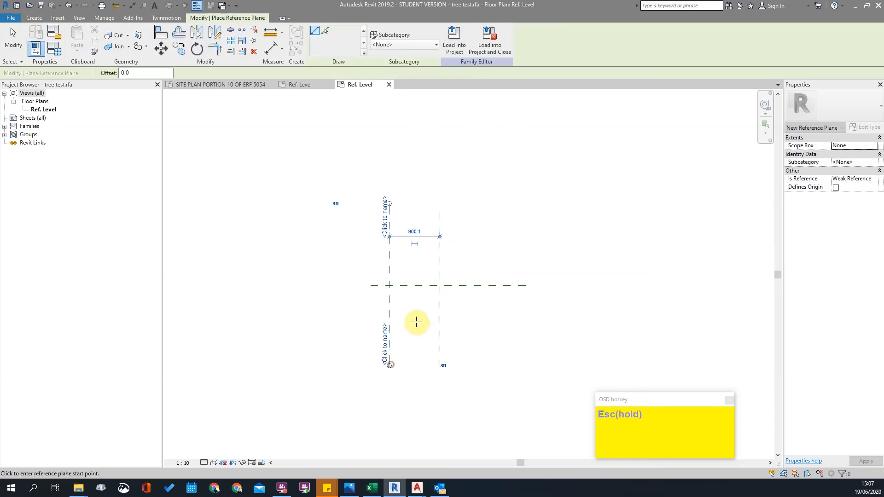
key("Escape")
left_click_drag(390, 321, 484, 332, "ctrl")
Draw two horizontal reference planes, one above and one below the Center (Front/Back) plane.
right_click(393, 241)
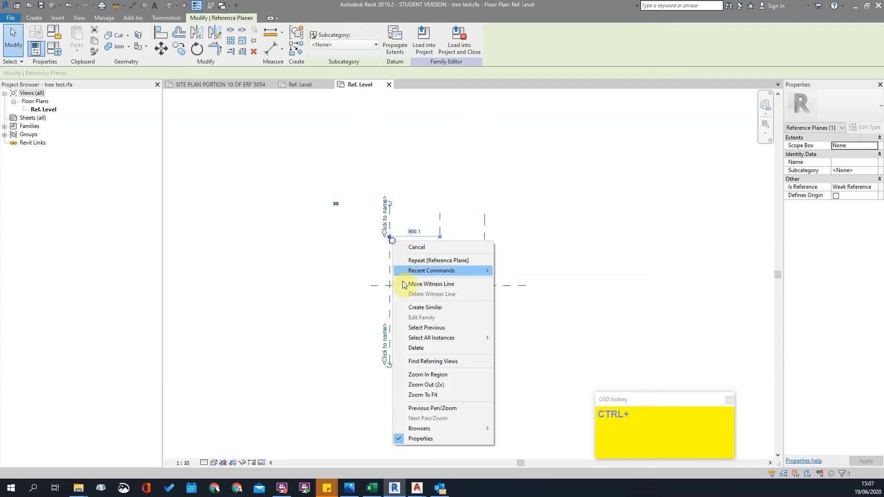
left_click(425, 307)
left_click(355, 243)
left_click(564, 247)
left_click(356, 332)
left_click(520, 332)
key("Escape")
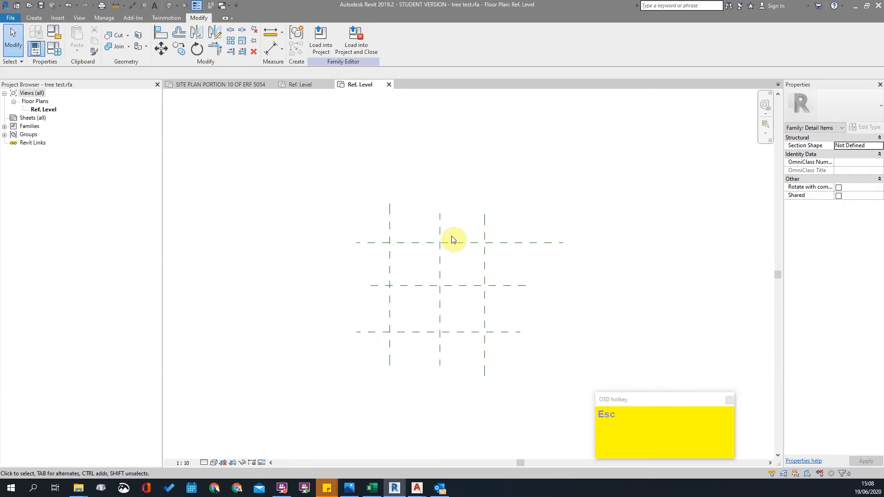
Place a continuous aligned dimension across the three vertical reference planes, above the upper horizontal plane.
key("d")
key("i")
left_click(390, 256)
left_click(439, 255)
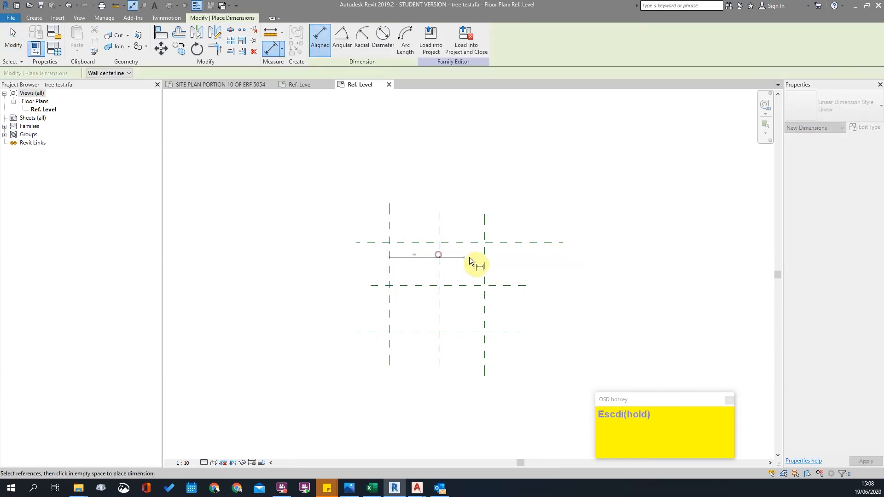
left_click(484, 258)
left_click(503, 216)
Dimension the three horizontal reference planes in one chain and make their spacing equal (EQ).
left_click(511, 241)
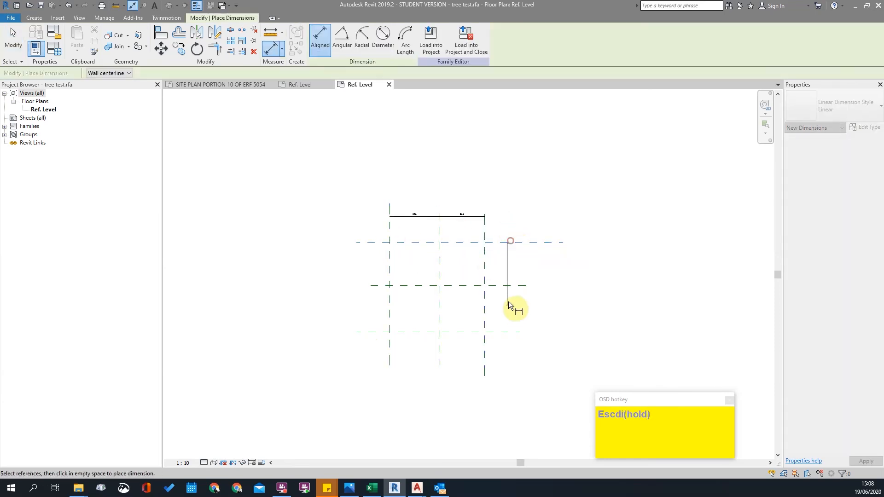
left_click(511, 333)
left_click(506, 364)
scroll(511, 313, "up", 3)
scroll(507, 267, "down", 2)
key("Escape")
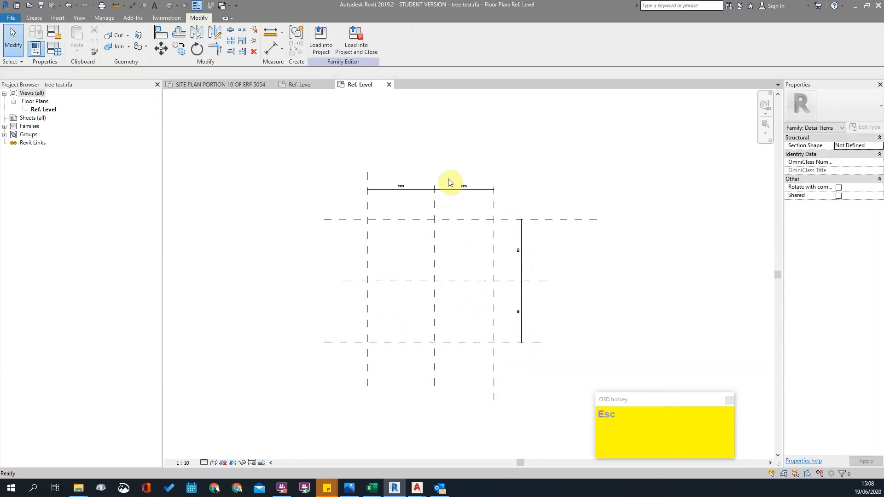
Apply the EQ constraint to the dimension chain across the three vertical reference planes.
left_click(451, 189)
left_click(430, 179)
key("Escape")
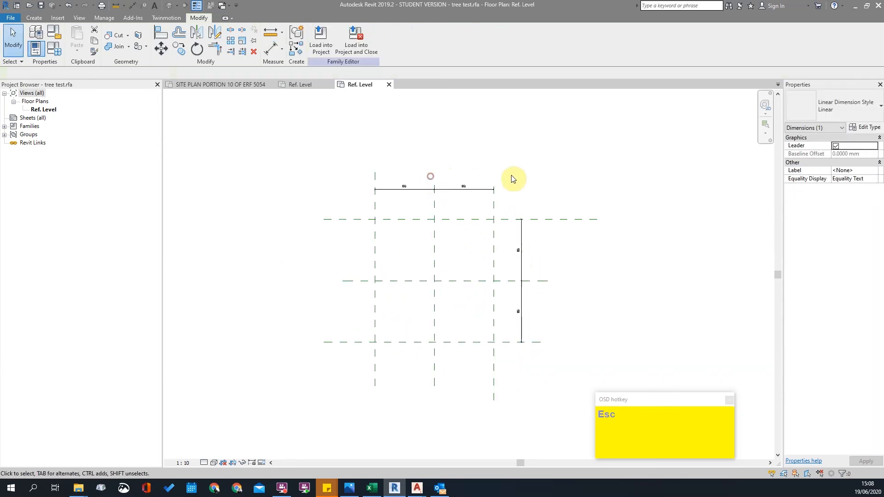
Add overall aligned dimensions between the two outer vertical planes and between the two outer horizontal planes.
key("d")
key("i")
left_click(375, 243)
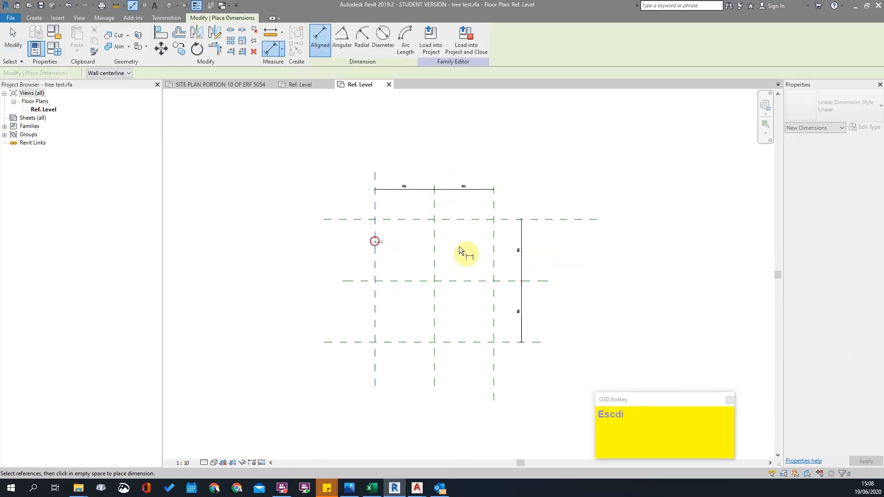
left_click(495, 246)
left_click(497, 155)
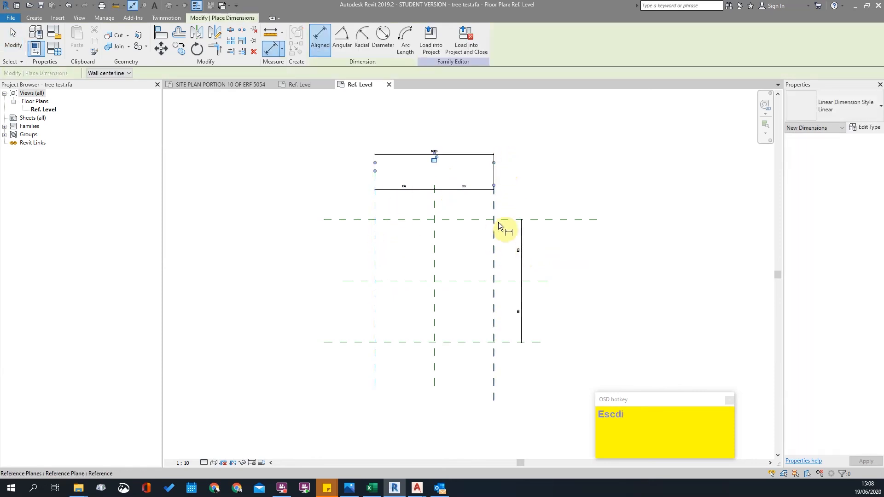
left_click(509, 220)
left_click(510, 343)
left_click(548, 342)
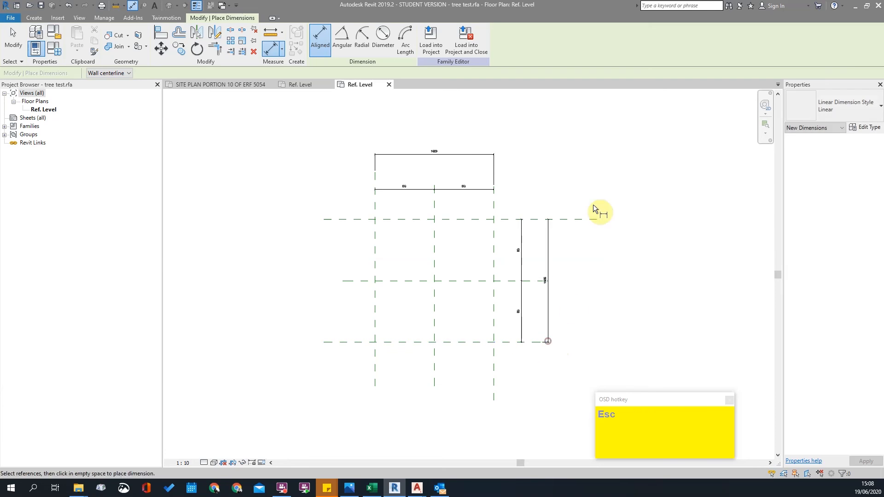
key("Escape")
Label the overall dimension between the outer vertical planes with a new instance parameter named r.
left_click(446, 154)
left_click(407, 39)
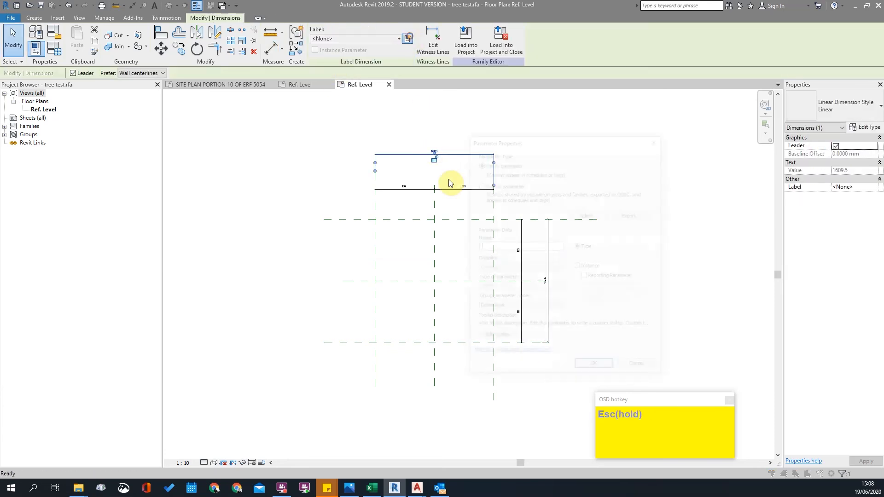
key("Return")
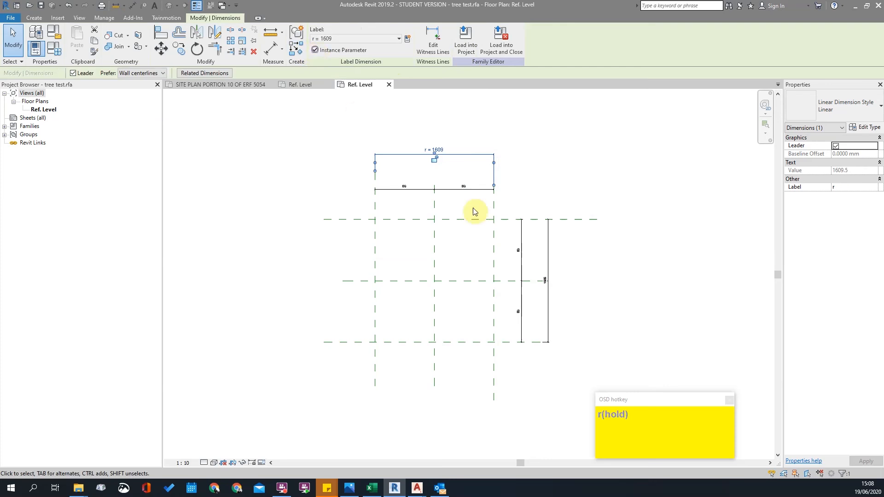
key("Escape")
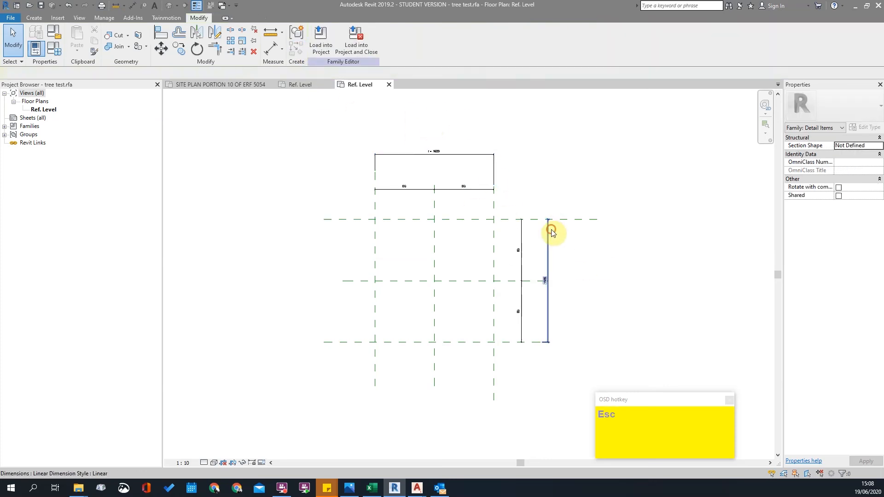
Assign the existing r parameter as label to the overall dimension between the outer horizontal planes.
left_click(551, 230)
left_click(390, 44)
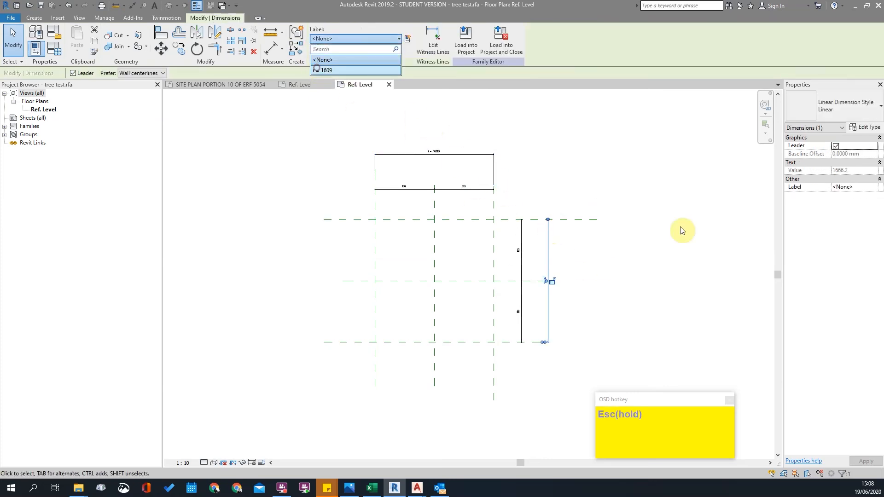
left_click(640, 213)
Examine the r and EQ dimensions that control the reference planes.
scroll(493, 170, "up", 3)
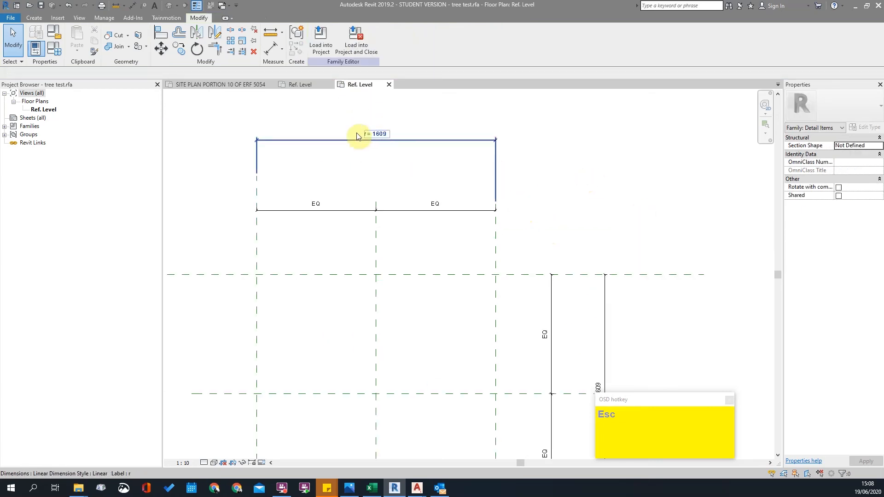
scroll(373, 140, "up", 1)
scroll(387, 130, "down", 2)
scroll(389, 131, "up", 2)
scroll(385, 133, "down", 3)
scroll(384, 134, "up", 2)
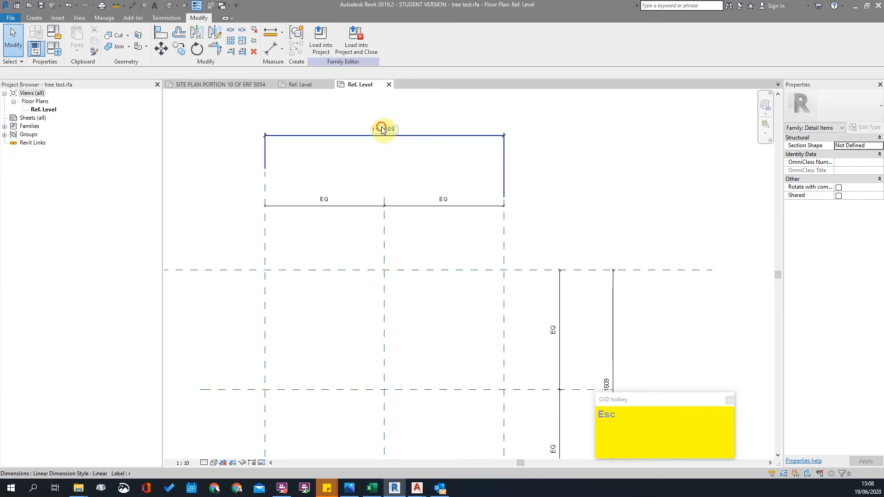
left_click(468, 134)
scroll(468, 133, "down", 3)
left_click(529, 149)
middle_click_drag(523, 154, 480, 155)
scroll(423, 157, "up", 1)
scroll(422, 158, "up", 1)
scroll(422, 202, "up", 2)
scroll(391, 176, "down", 6)
mouse_move(390, 177)
middle_mouse_down()
mouse_move(423, 193)
mouse_move(426, 231)
mouse_move(472, 224)
mouse_move(464, 214)
middle_mouse_up()
scroll(426, 234, "up", 3)
Try deleting the overall r dimension between the outer vertical planes, and undo the deletion.
left_click(420, 160)
key("Delete")
left_click(427, 207)
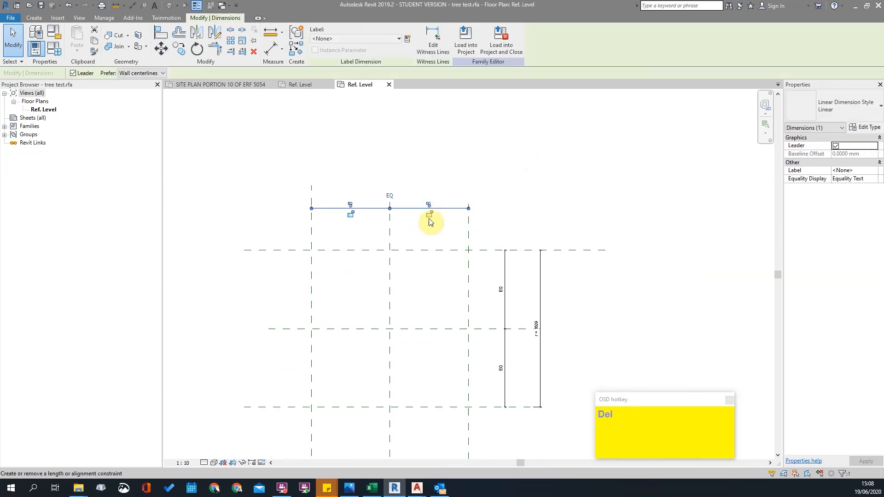
key("ctrl+z")
scroll(506, 198, "down", 2)
scroll(501, 216, "up", 3)
left_click(461, 140)
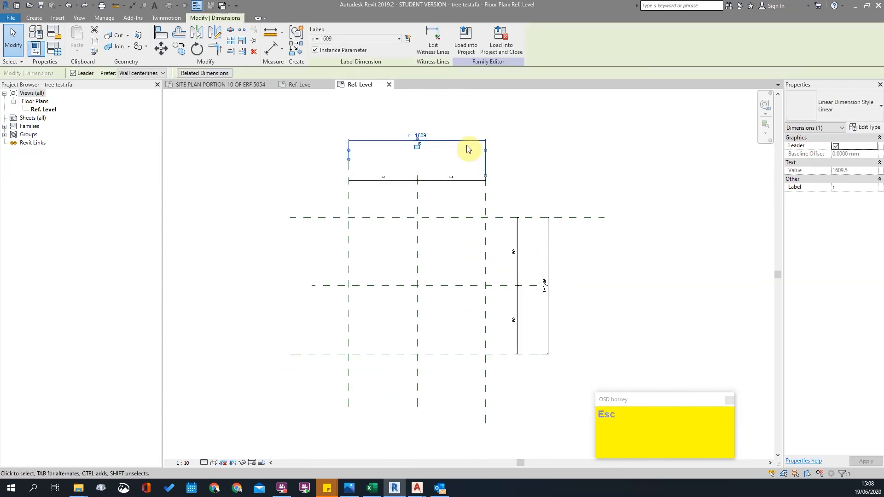
key("Escape")
Draw a small circle about 60 mm in radius at the reference planes' center intersection, using the 2 TREES DEM subcategory.
scroll(516, 300, "up", 2)
middle_click_drag(484, 196, 460, 233)
scroll(493, 212, "down", 2)
scroll(436, 217, "up", 1)
left_click(41, 19)
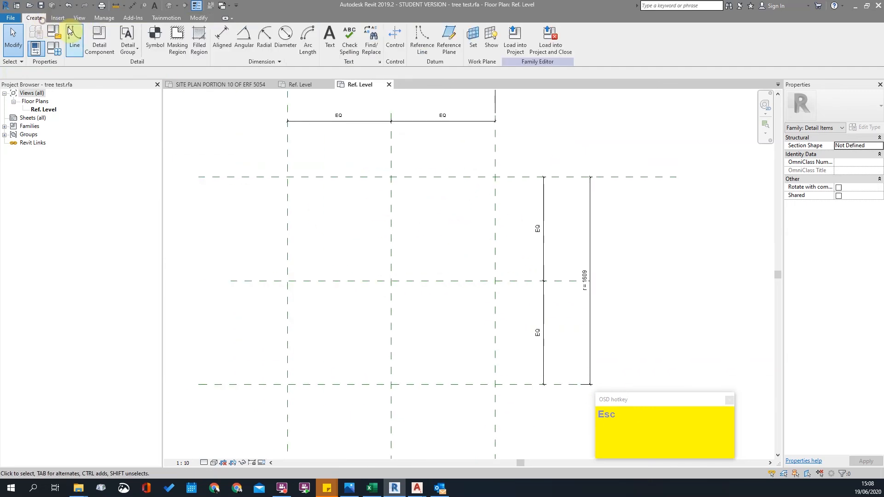
left_click(74, 38)
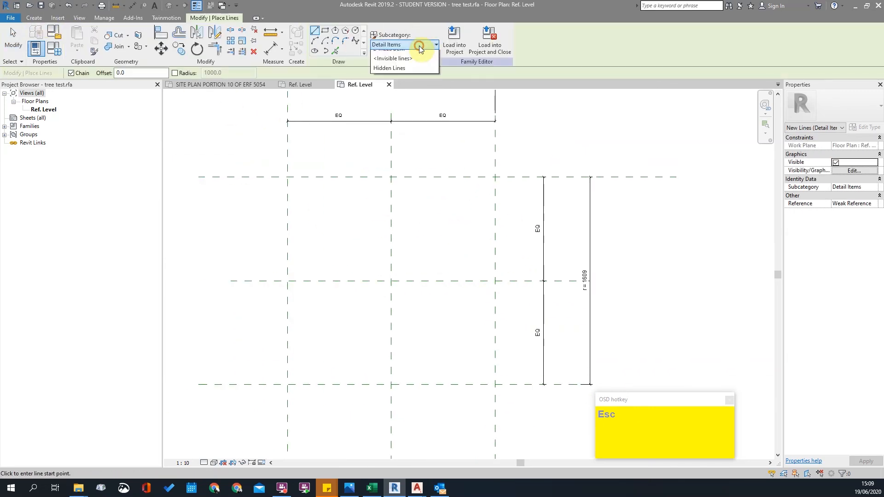
left_click(390, 64)
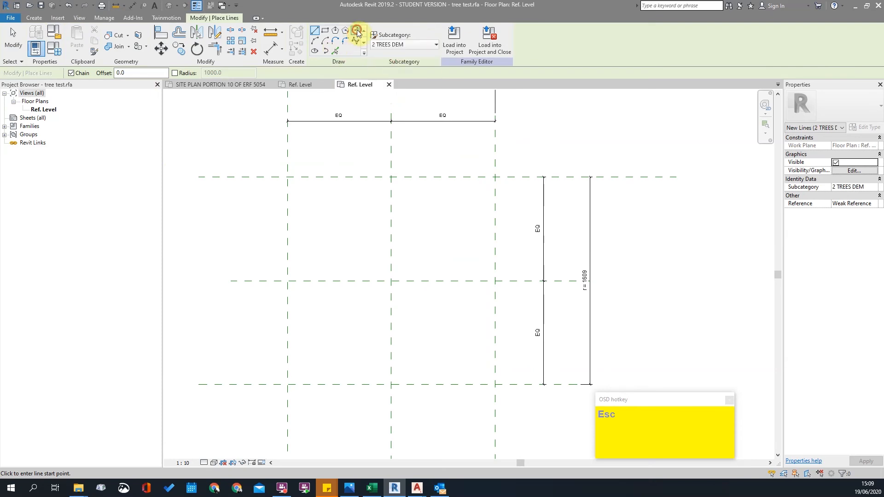
left_click(357, 31)
scroll(388, 289, "up", 4)
left_click(370, 262)
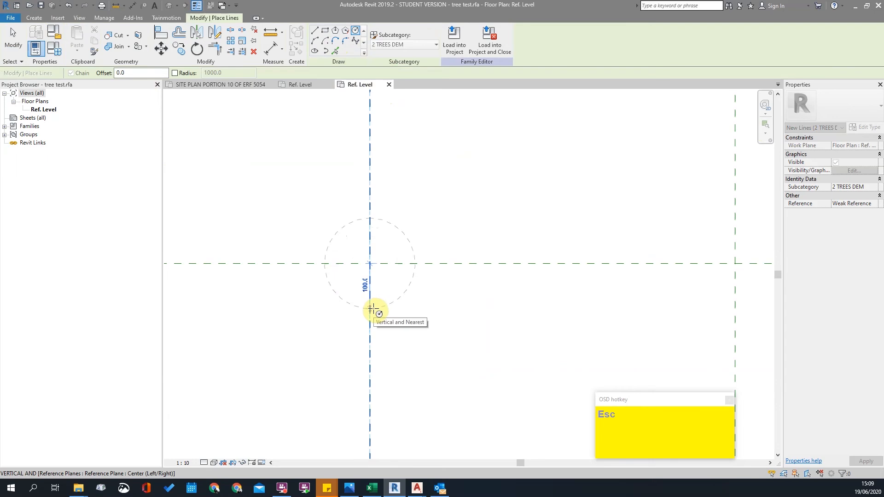
left_click(371, 292)
scroll(391, 250, "down", 3)
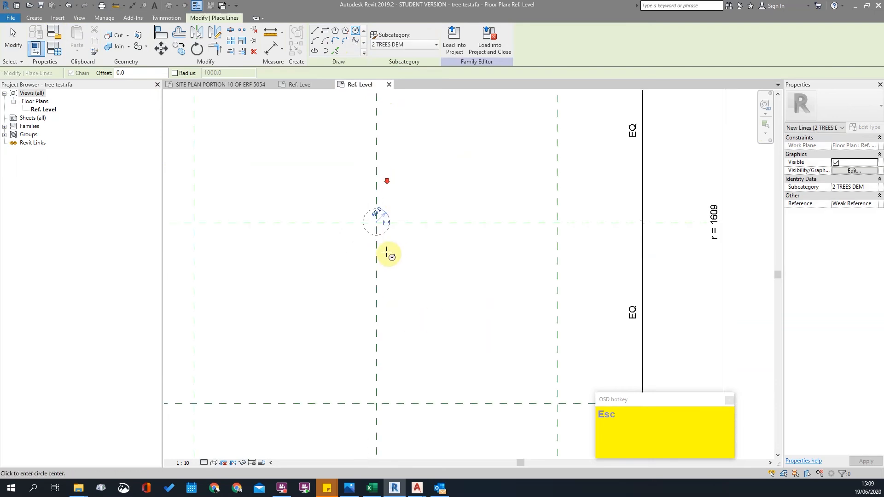
key("Escape")
scroll(377, 230, "down", 5)
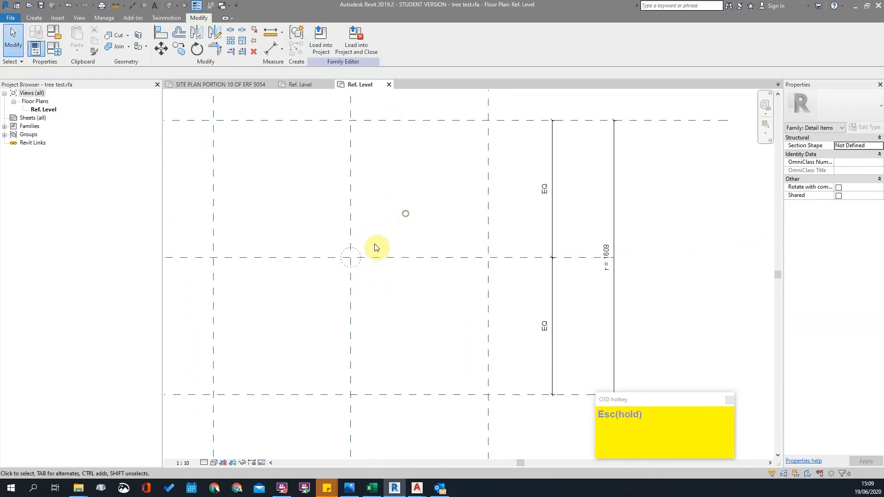
Draw a large 2 TREES DEM circle from the center intersection out to the outer vertical plane, with a radius of 804.7 mm.
left_click(38, 17)
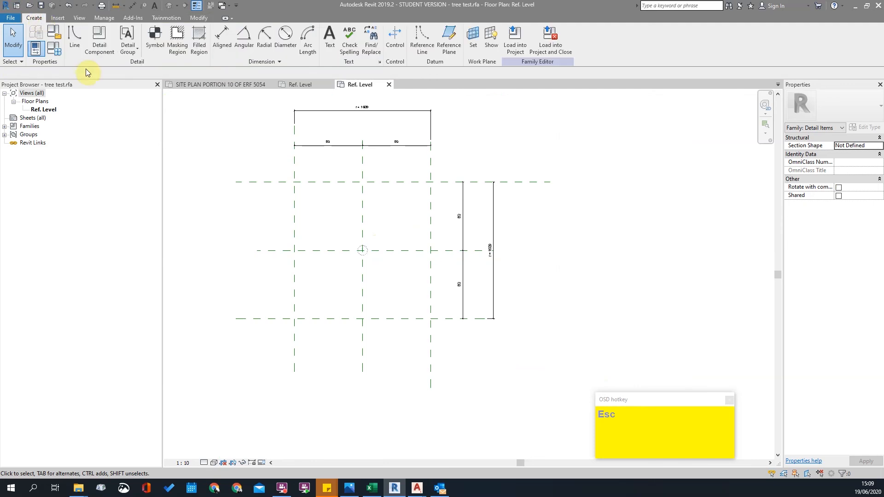
left_click(75, 40)
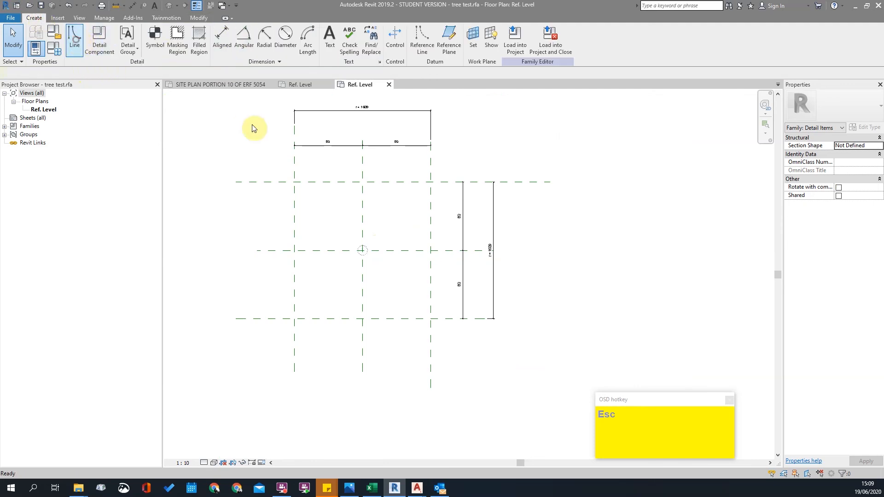
left_click(356, 30)
scroll(363, 251, "up", 4)
left_click(363, 253)
scroll(363, 254, "down", 3)
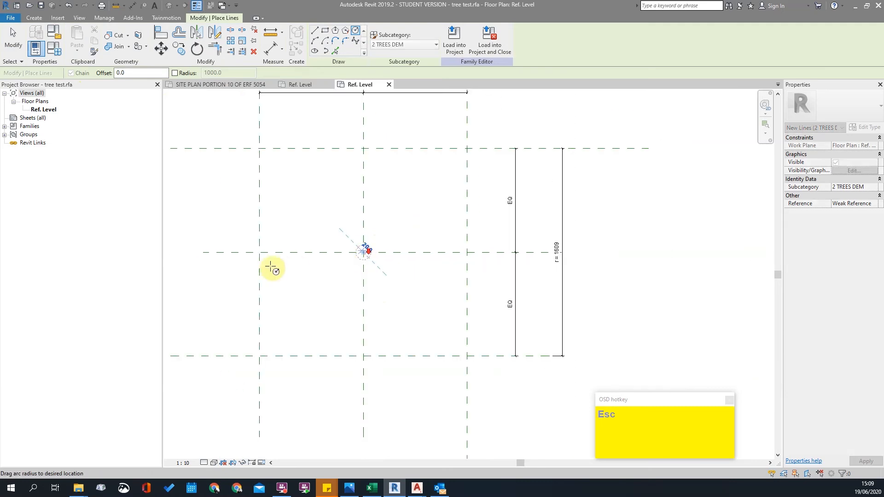
left_click(260, 252)
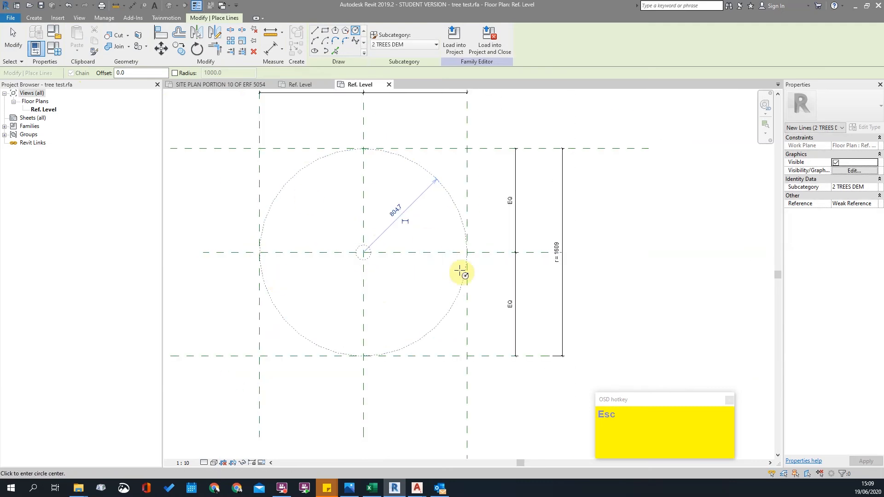
scroll(405, 258, "up", 1)
key("Escape")
scroll(291, 193, "down", 2)
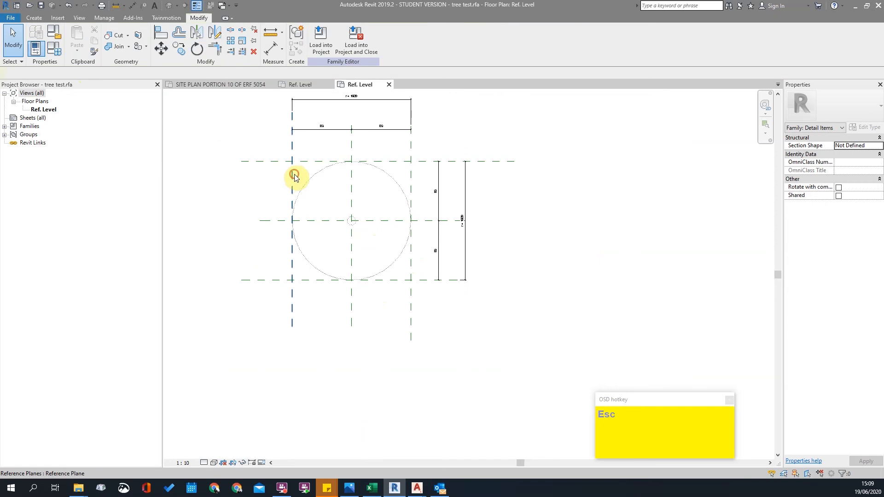
Try moving the left outer vertical reference plane outward to test the large circle, and undo the move.
left_click(294, 176)
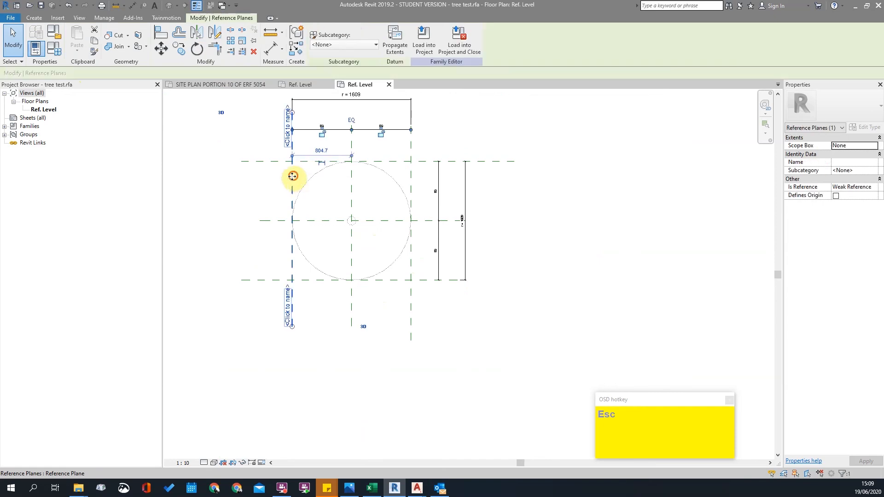
left_click(536, 282)
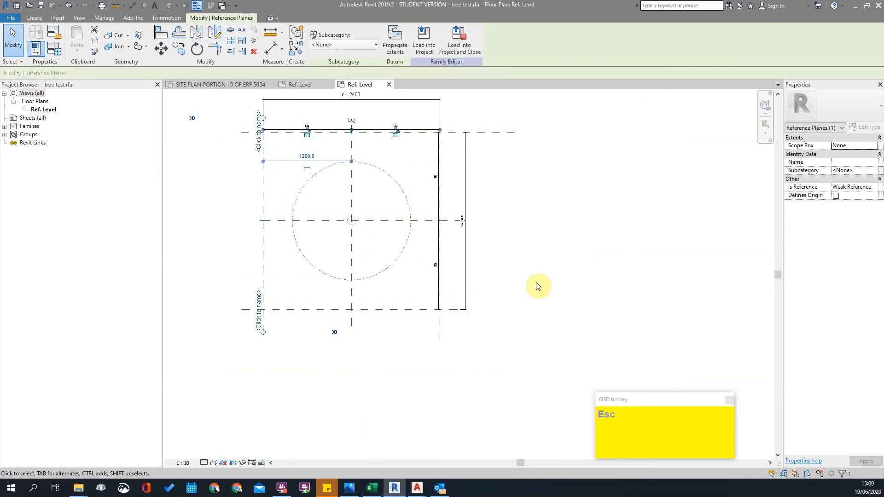
key("ctrl+z")
scroll(253, 223, "up", 4)
key("Escape")
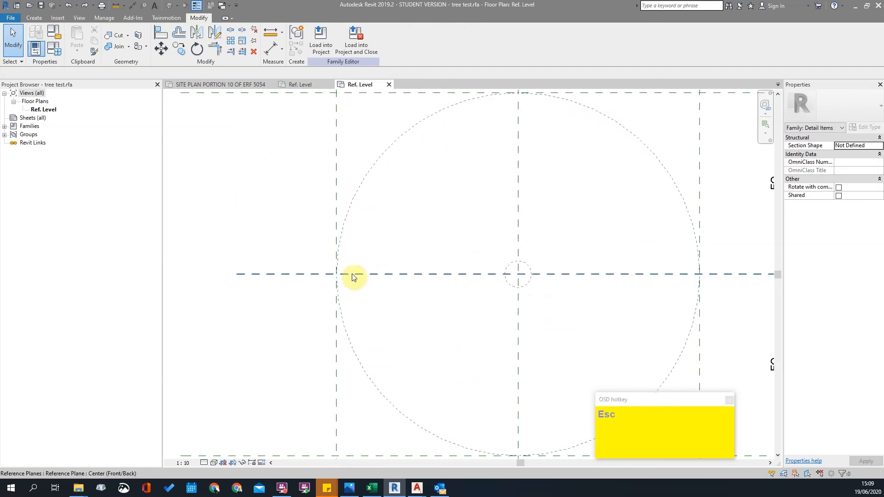
Add an aligned dimension between the left outer vertical reference plane and the large circle.
scroll(351, 298, "down", 3)
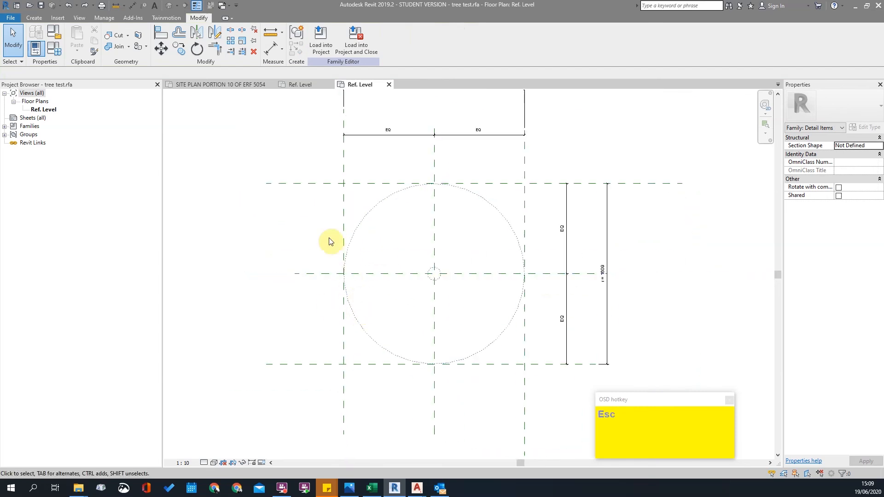
scroll(330, 241, "up", 2)
left_click(29, 20)
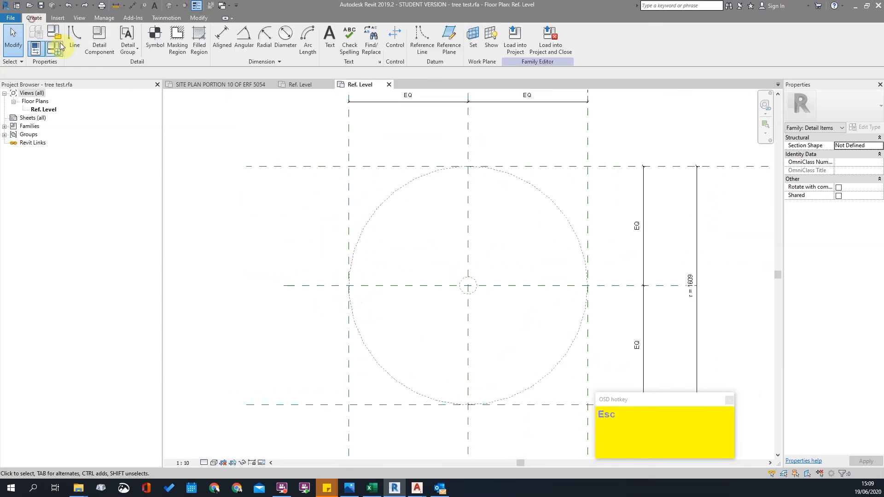
left_click(223, 37)
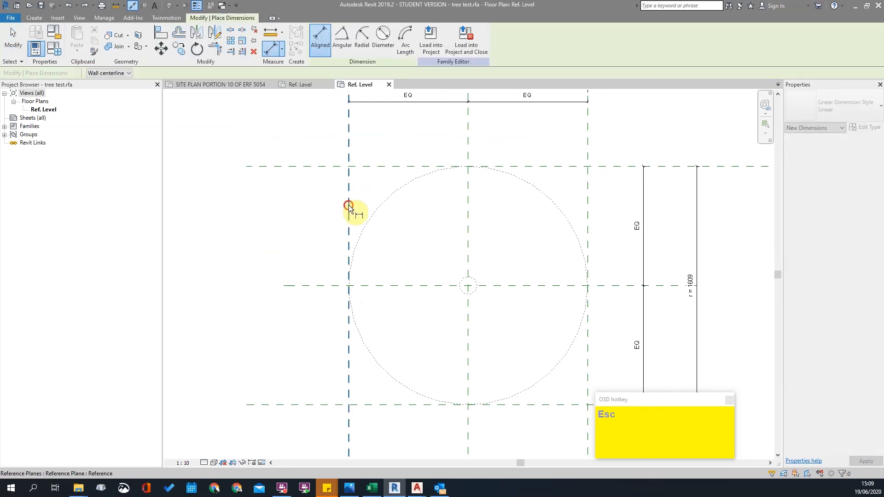
left_click(354, 264)
scroll(369, 305, "up", 5)
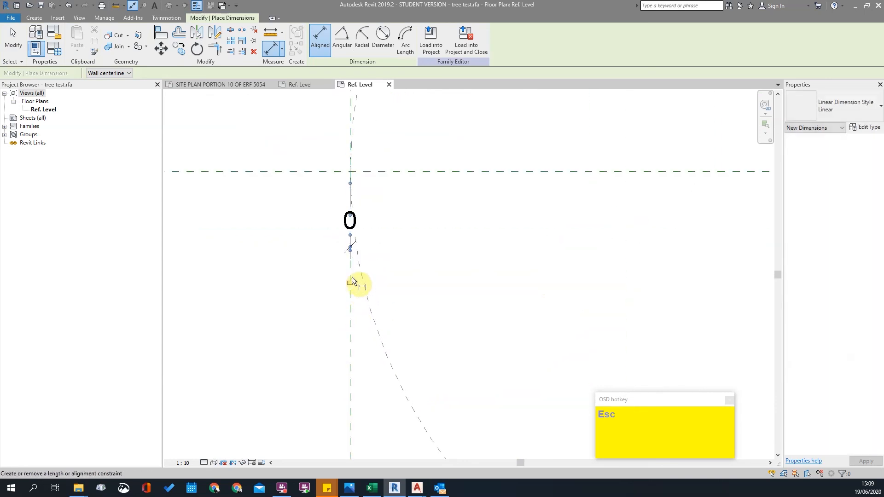
scroll(336, 216, "down", 3)
key("Escape")
scroll(362, 192, "down", 4)
scroll(352, 225, "up", 2)
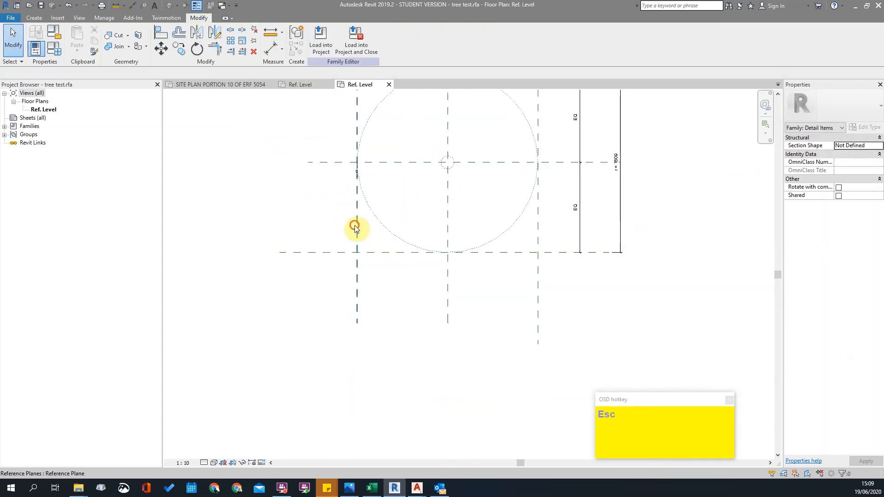
Nudge the left outer vertical reference plane outward to test whether the large circle follows it.
left_click(355, 227)
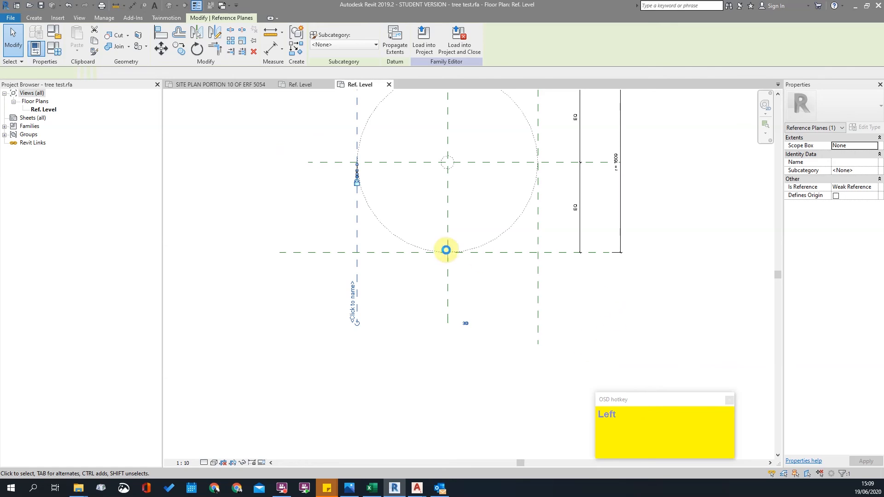
scroll(480, 254, "down", 1)
scroll(456, 194, "down", 2)
middle_click_drag(456, 179, 436, 249)
scroll(433, 220, "up", 2)
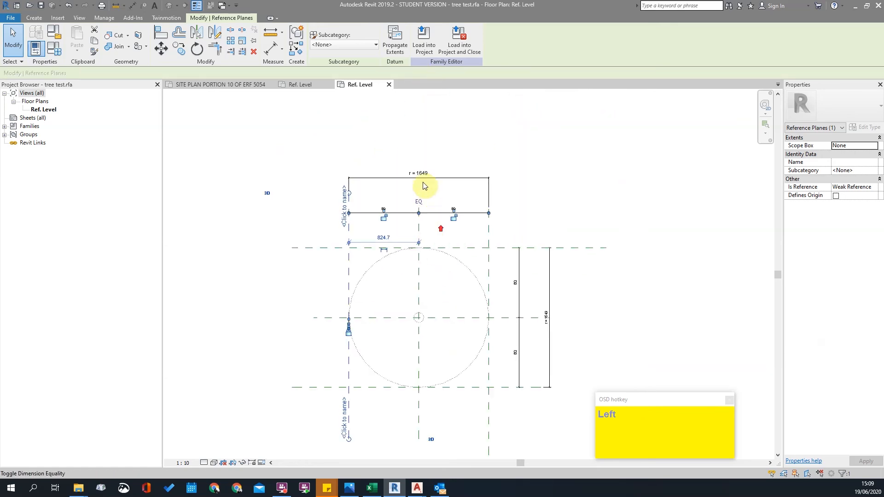
Set the overall r dimension between the outer vertical planes to 1000 mm.
left_click(425, 177)
left_click_drag(424, 174, 436, 173)
left_click(434, 186)
scroll(434, 187, "up", 2)
key("Escape")
left_click(401, 173)
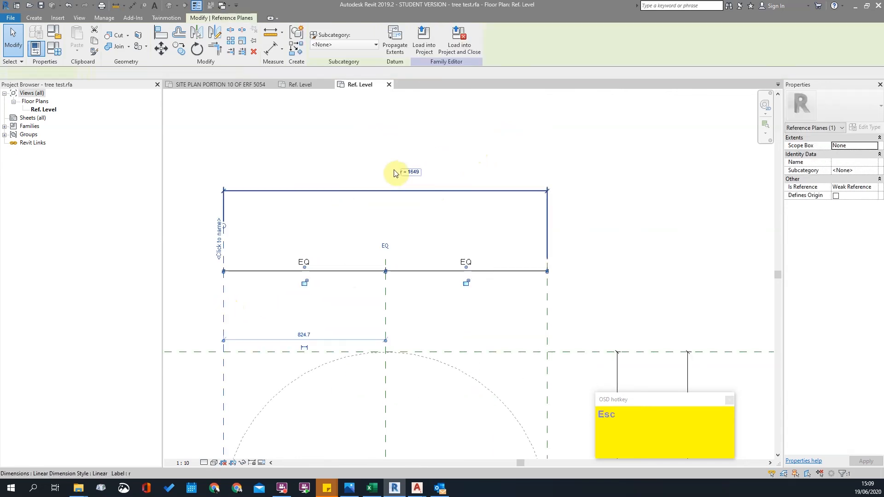
key("Escape")
left_click(422, 173)
left_click(421, 171)
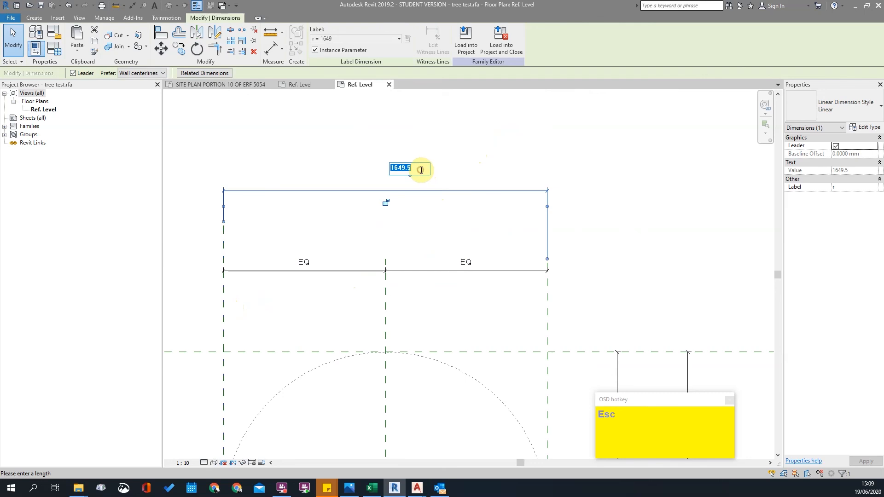
type("100")
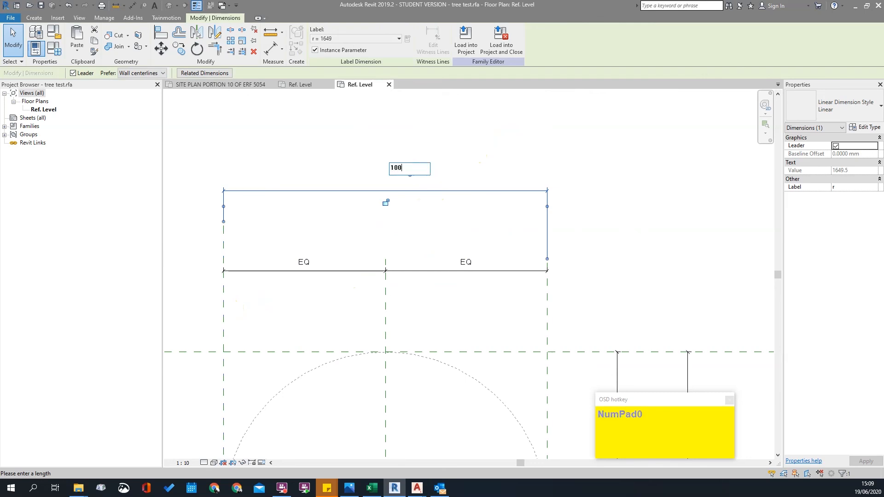
left_click(331, 405)
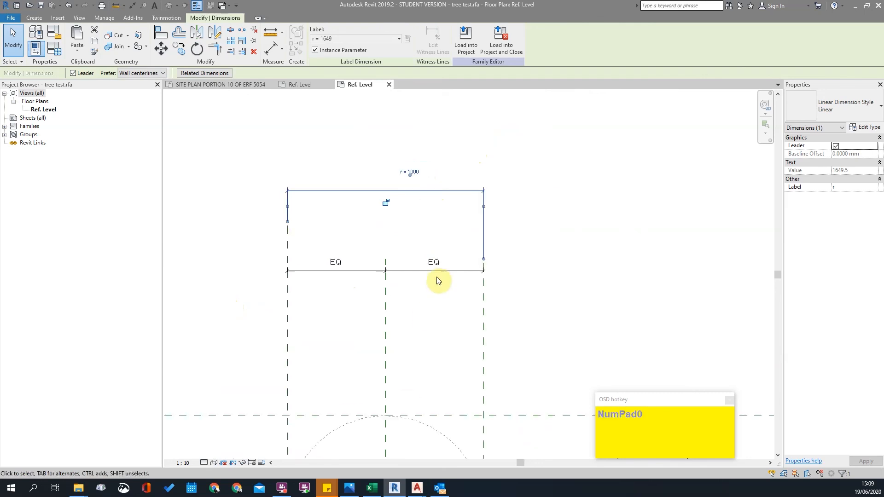
scroll(435, 270, "down", 3)
key("Escape")
scroll(434, 404, "up", 3)
scroll(402, 404, "up", 2)
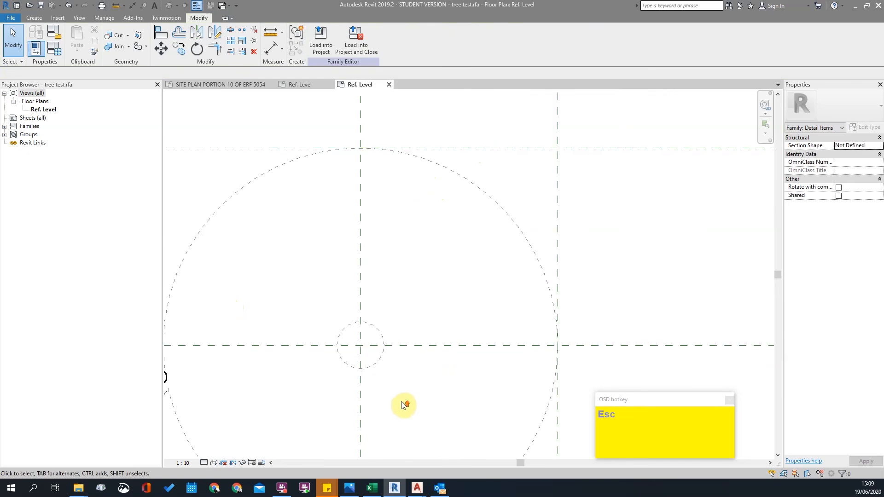
left_click(379, 362)
scroll(376, 350, "up", 3)
left_click(363, 315)
left_click(509, 215)
key("Escape")
Set the radius of the small center circle to 50 mm.
scroll(350, 263, "down", 5)
scroll(359, 277, "up", 1)
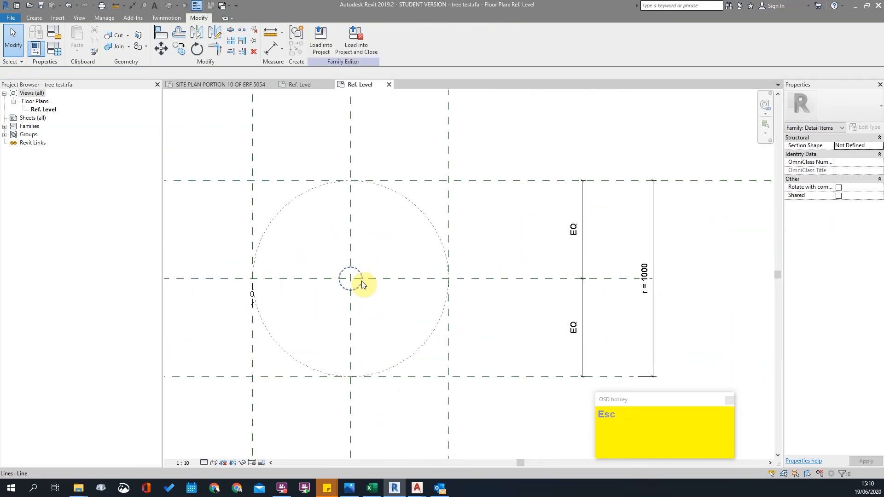
left_click(362, 284)
left_click(351, 267)
type("50")
key("Return")
key("Escape")
scroll(389, 278, "down", 1)
scroll(335, 268, "up", 1)
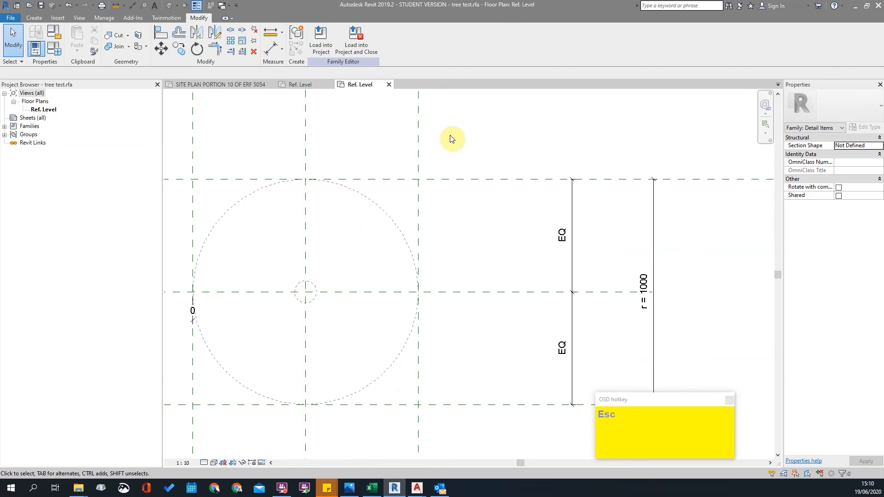
Draw two 2 TREES DEM lines from the circles' center out past the large circle's upper right edge, the steeper one at about 33°.
left_click(34, 17)
left_click(62, 45)
left_click(306, 292)
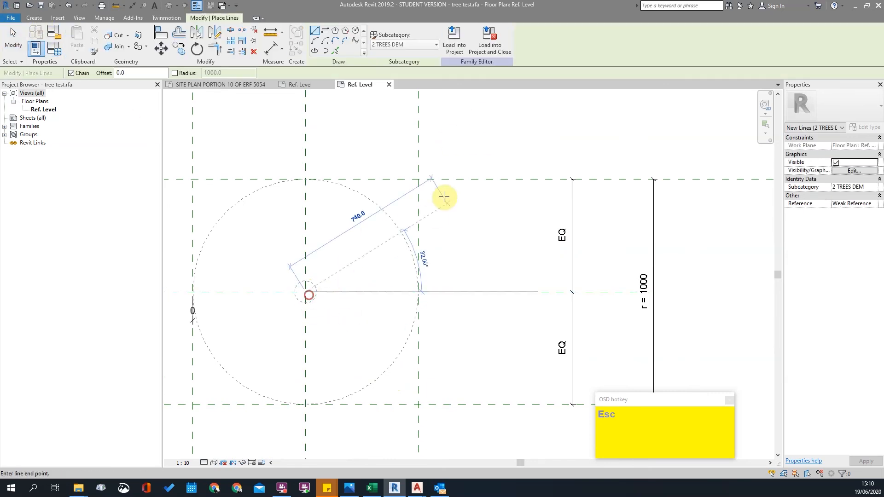
left_click(439, 205)
key("Escape")
left_click(307, 293)
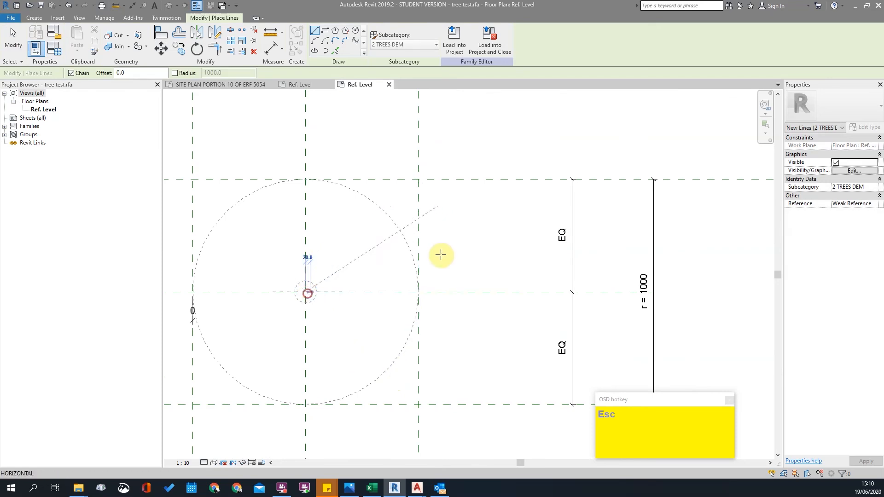
left_click(446, 255)
key("Escape")
key("Escape")
scroll(429, 258, "up", 3)
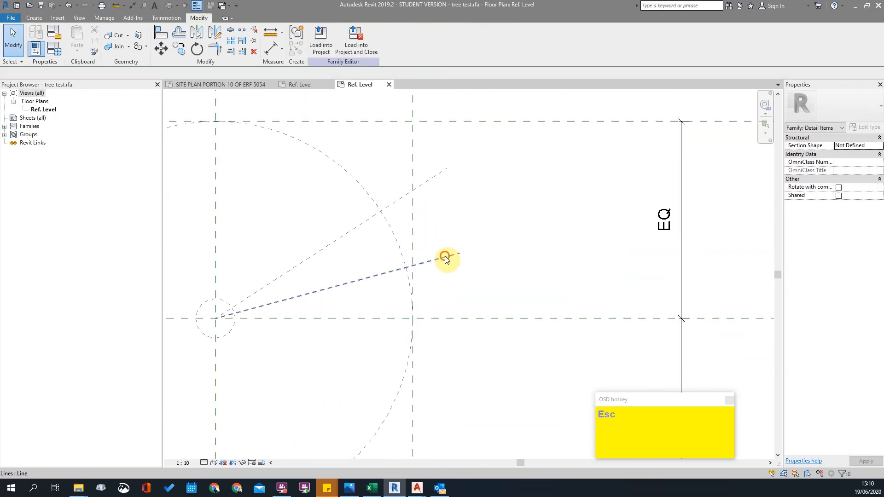
Shorten the outer ends of both radial lines so they extend only slightly past the large circle, the steeper one to about 660 mm.
left_click(445, 261)
left_click_drag(459, 253, 430, 258)
key("Escape")
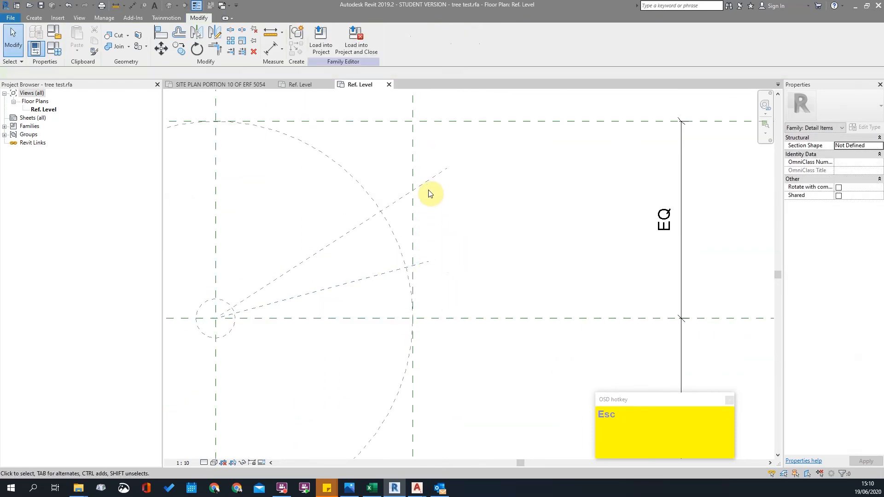
left_click(442, 174)
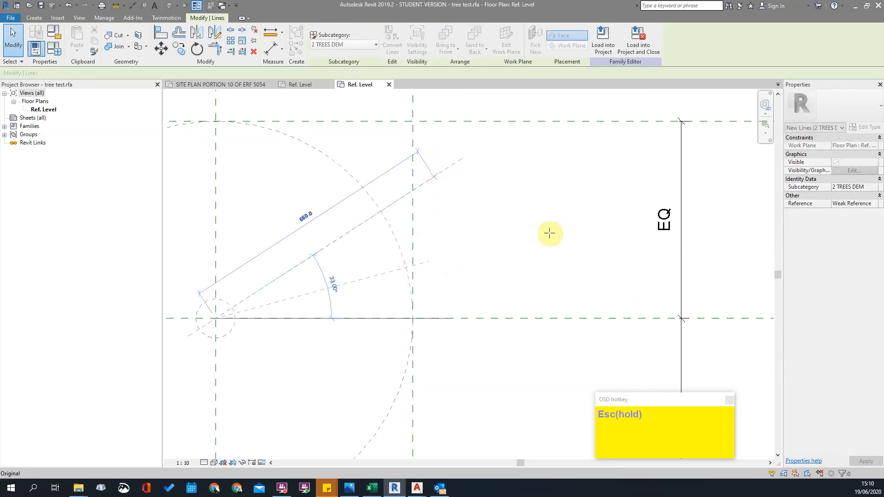
key("Escape")
scroll(556, 262, "down", 3)
scroll(530, 258, "up", 2)
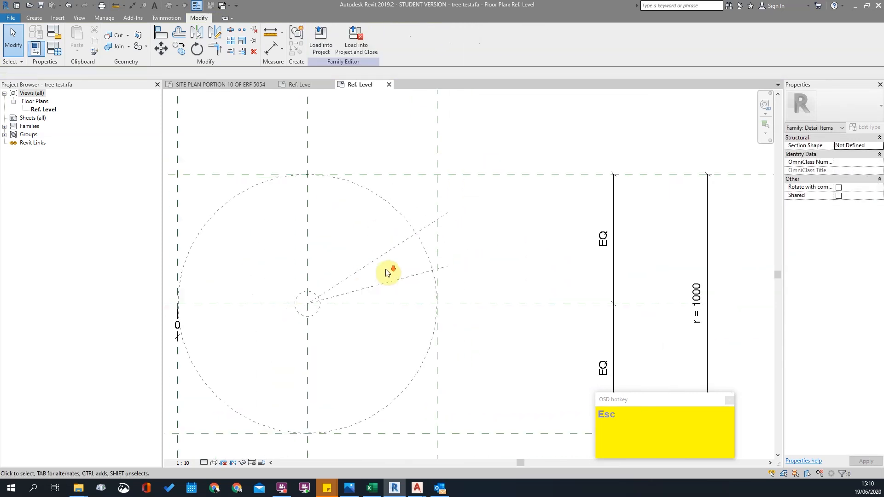
scroll(385, 271, "up", 1)
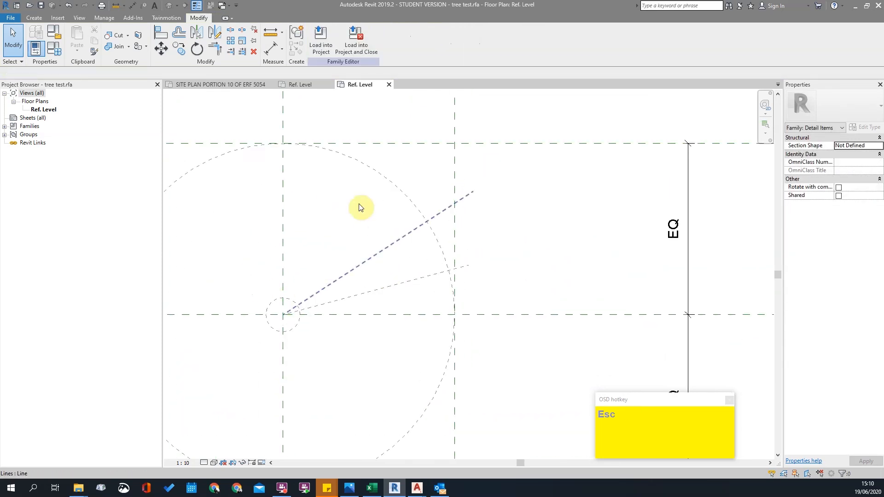
Make the temporary length dimensions of both radial lines permanent.
left_click(373, 255)
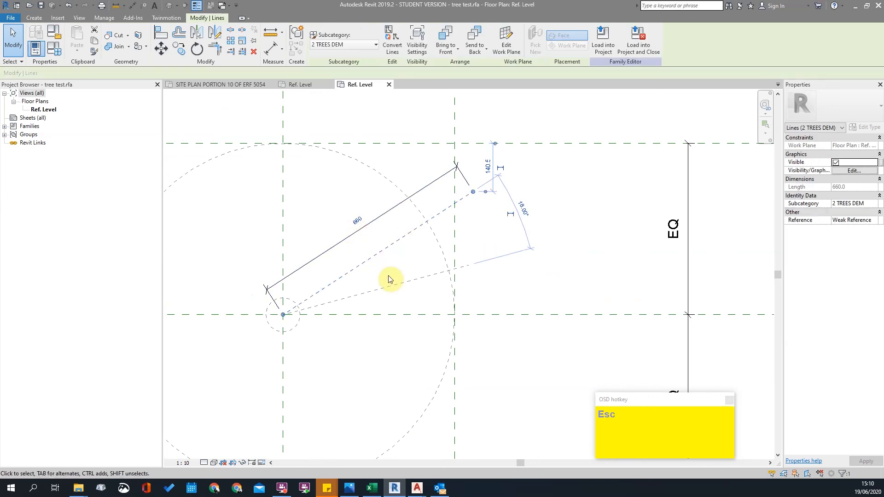
left_click(397, 286)
left_click(366, 252)
left_click(373, 269)
left_click(370, 268)
key("Escape")
Label the steeper radial line's length dimension with a new family parameter named r1.
left_click(421, 188)
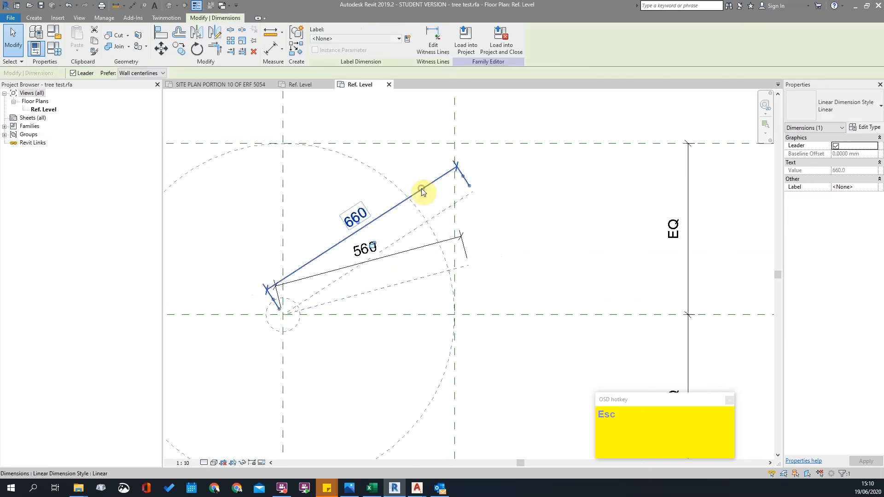
left_click(408, 39)
type("r1")
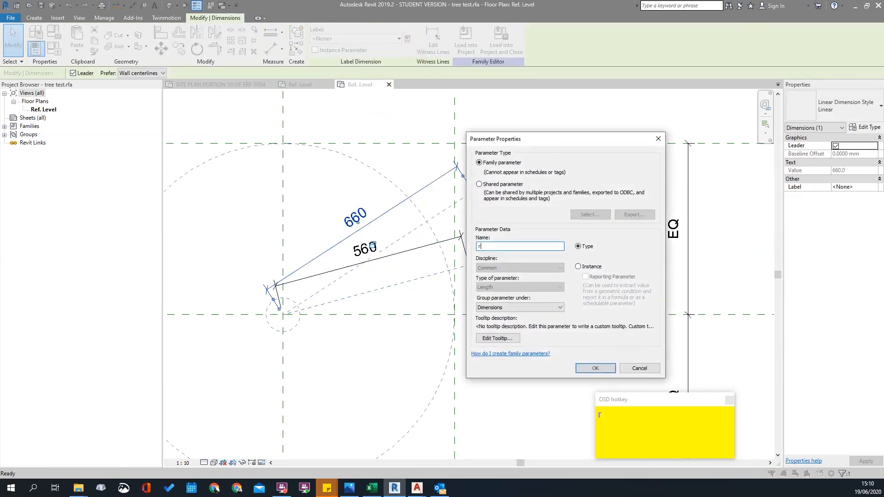
key("Return")
Label the shallower radial line's length dimension with a new family parameter named r2.
left_click(459, 239)
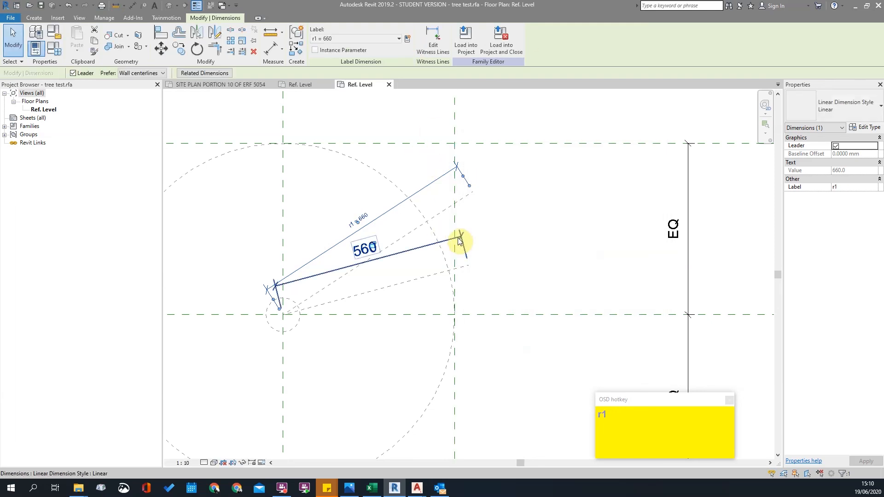
left_click(342, 40)
left_click(335, 40)
left_click(407, 38)
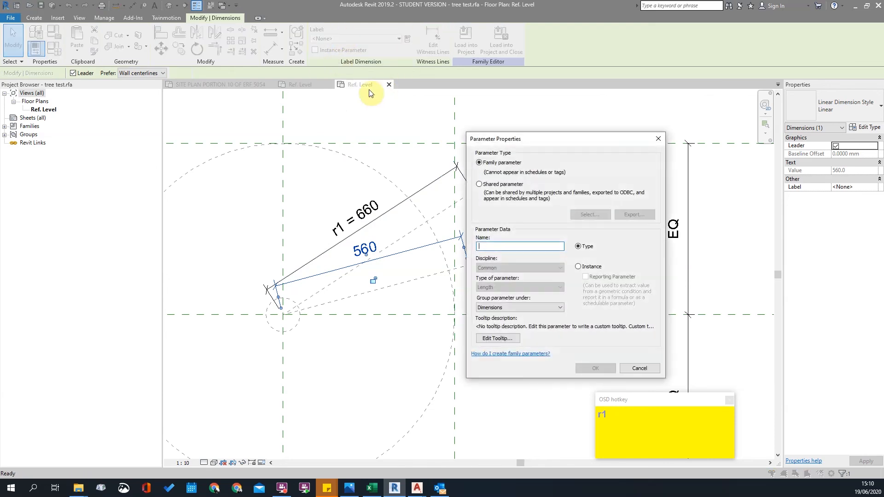
type("r")
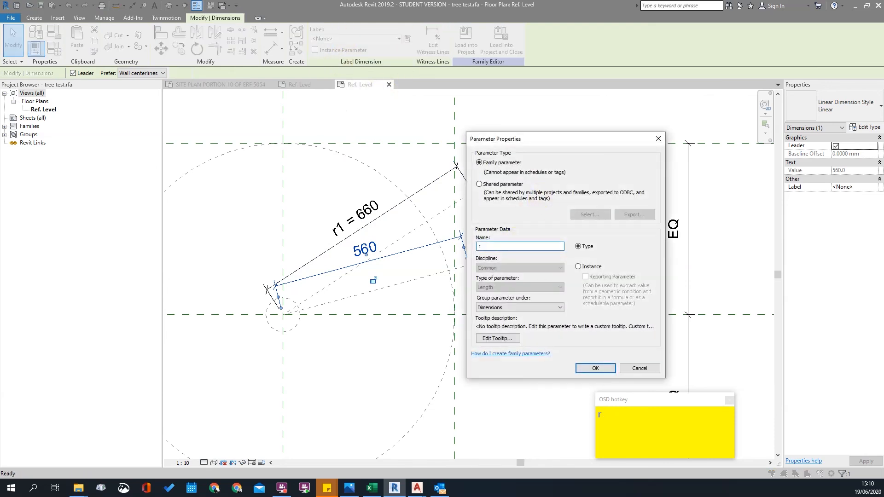
type("2")
left_click(594, 368)
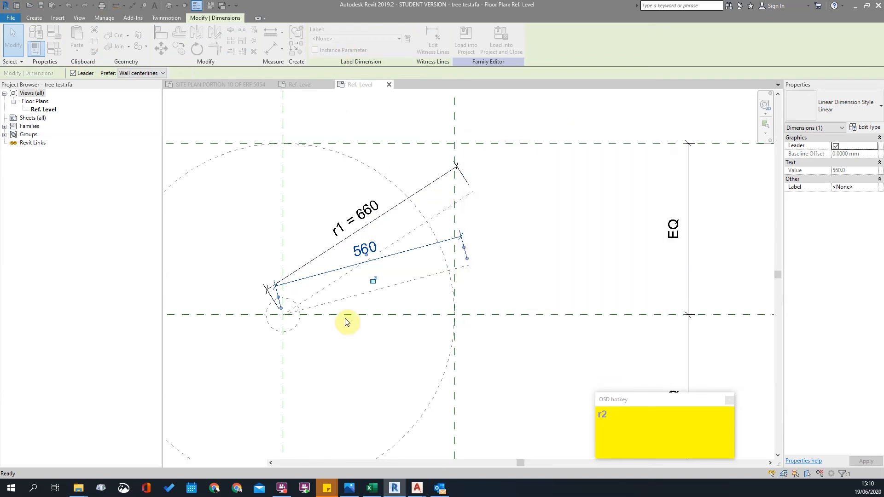
key("Escape")
Add angular dimensions from the horizontal center reference plane to each of the two radial lines.
scroll(467, 204, "up", 3)
scroll(468, 202, "down", 3)
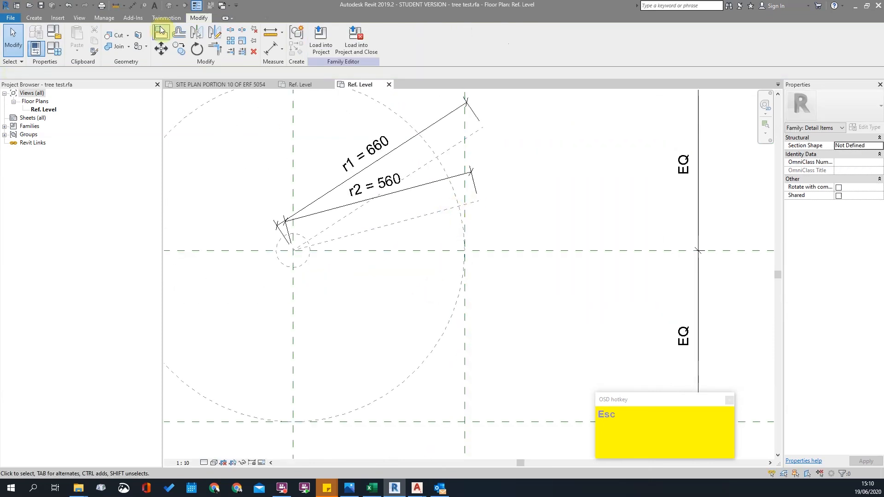
left_click(32, 17)
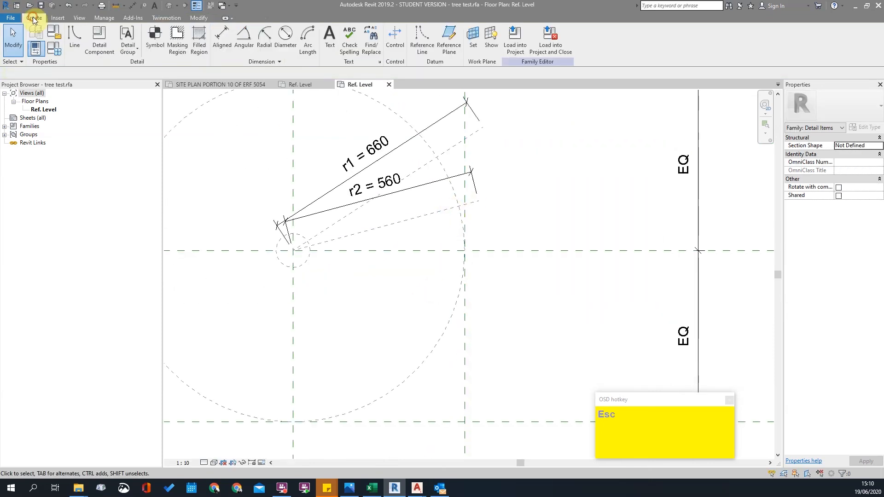
left_click(252, 36)
left_click(408, 250)
left_click(409, 221)
scroll(404, 238, "up", 2)
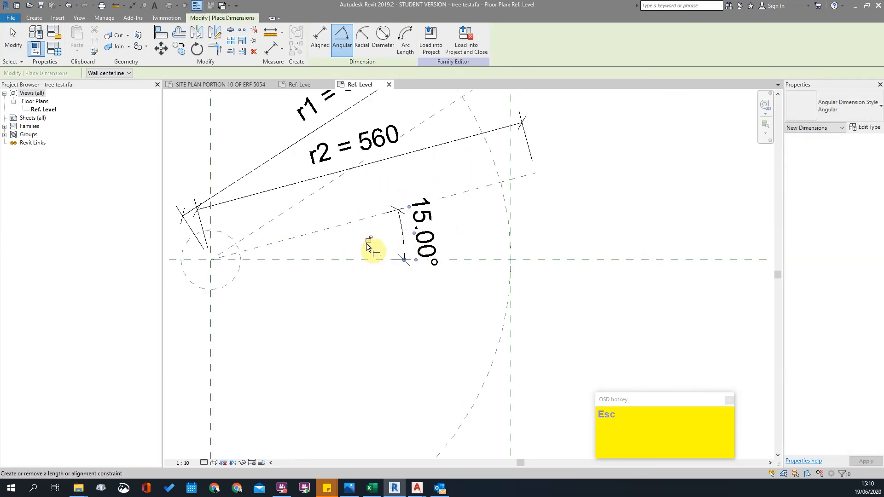
left_click(353, 262)
left_click(302, 205)
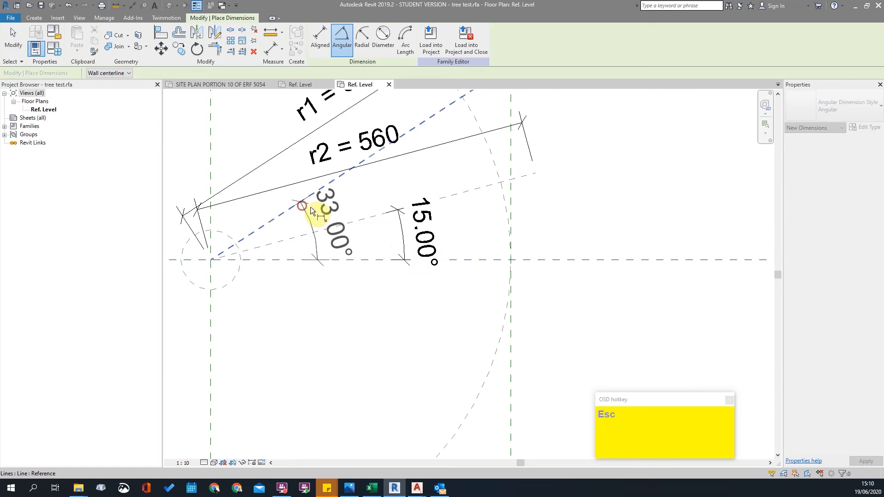
left_click(438, 190)
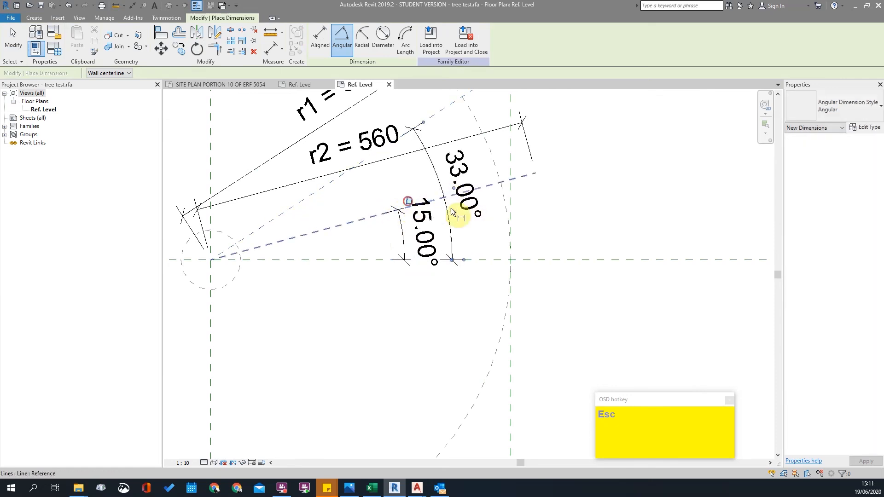
scroll(480, 211, "down", 2)
key("Escape")
Examine the dimensioned radial lines and compare the r and r1 parameters in the Family Types dialog, leaving it without changes.
scroll(483, 253, "up", 1)
scroll(498, 257, "down", 2)
scroll(537, 230, "up", 3)
middle_click_drag(538, 221, 529, 275)
scroll(518, 252, "up", 1)
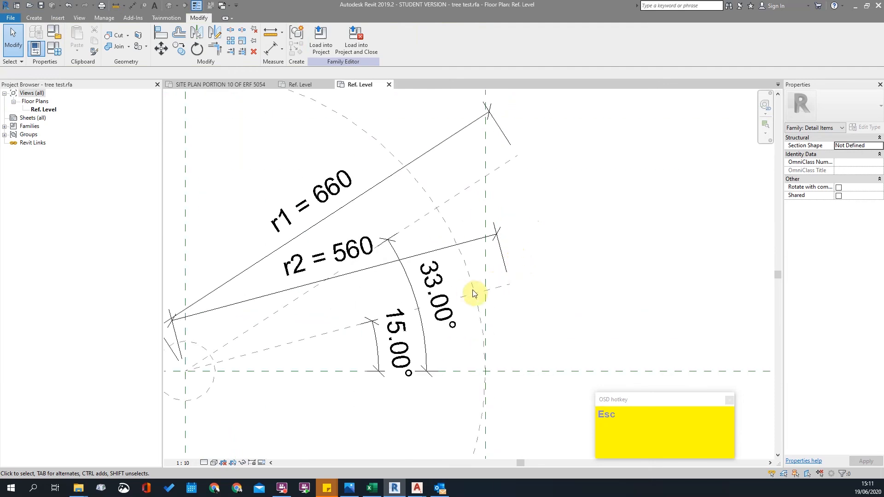
scroll(503, 189, "down", 4)
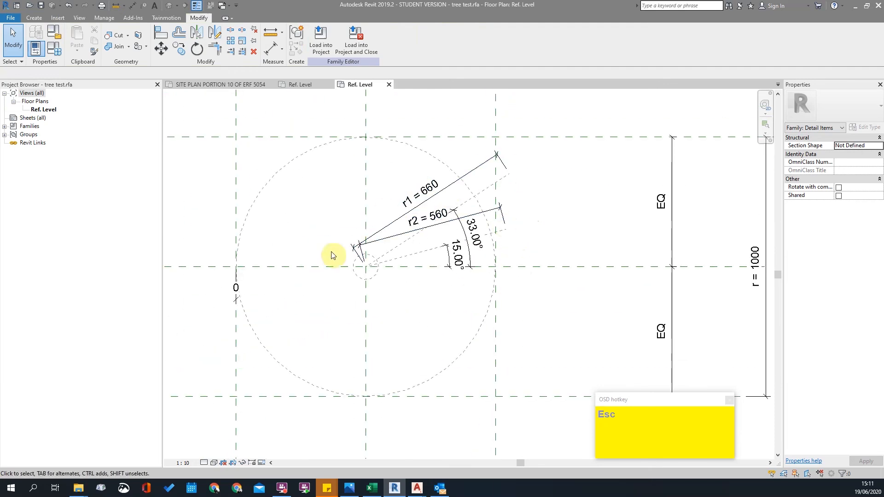
middle_click_drag(488, 224, 448, 301)
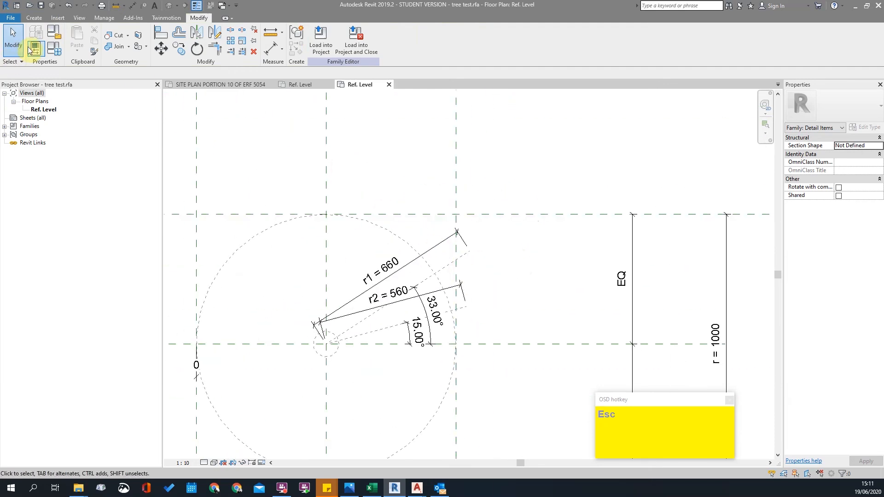
left_click(54, 48)
left_click_drag(238, 72, 320, 161)
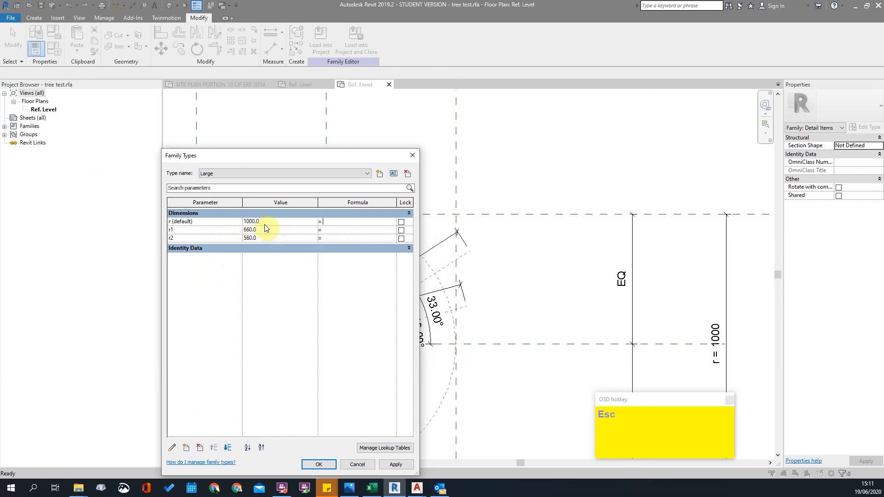
left_click(211, 224)
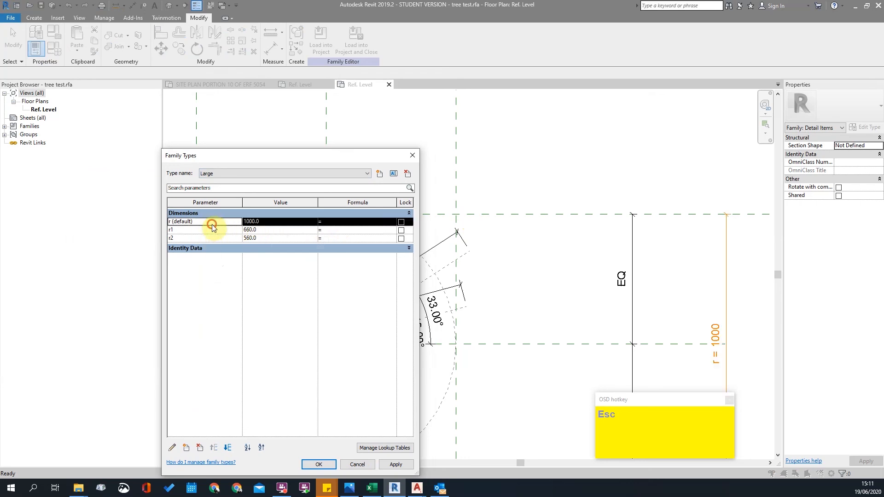
left_click(172, 230)
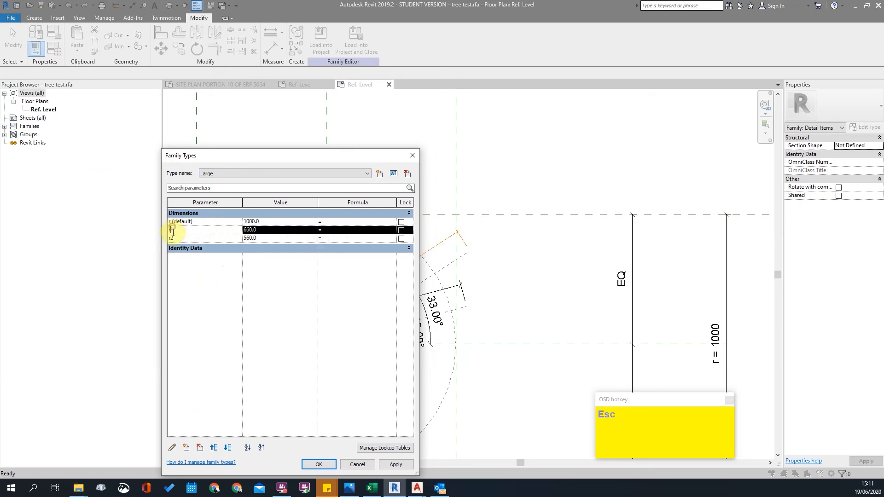
left_click(357, 465)
Turn the r1 and r2 length dimension labels into instance parameters.
scroll(395, 233, "up", 3)
left_click(341, 225)
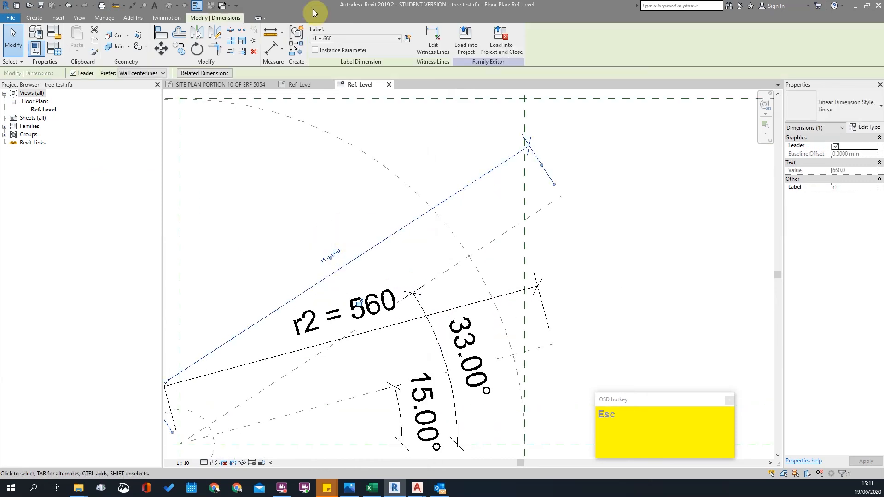
left_click(616, 199)
left_click(362, 304)
left_click(616, 199)
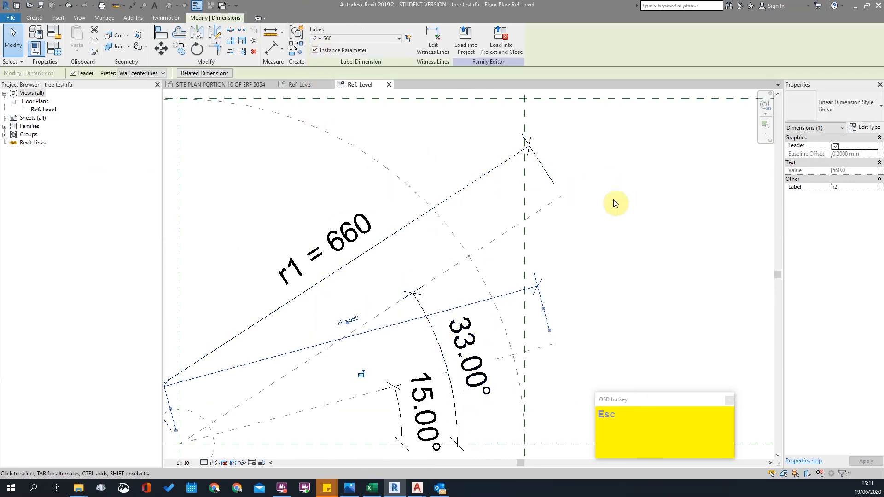
Give parameter r1 the formula (r / 2) + 80 mm in the family types and apply it.
left_click(54, 48)
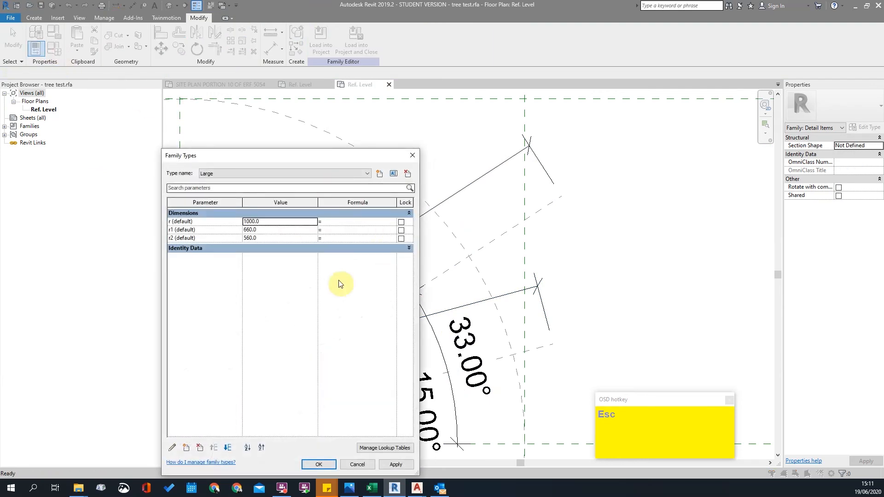
left_click_drag(306, 159, 286, 85)
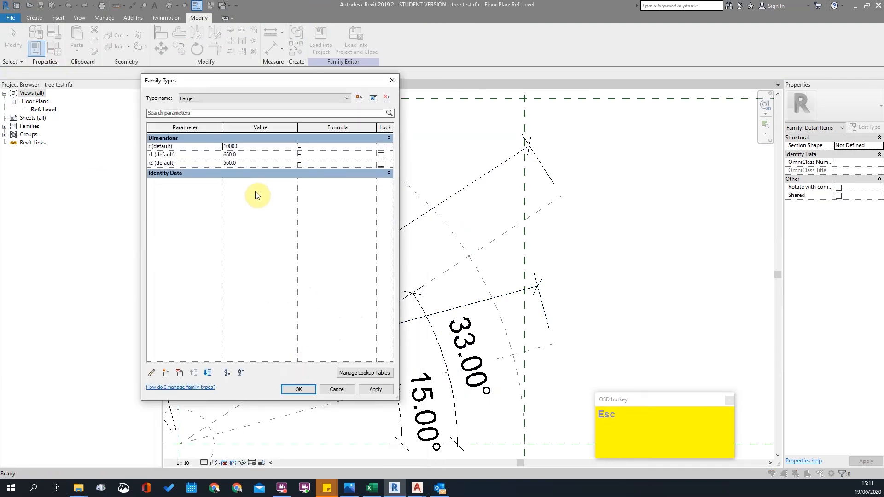
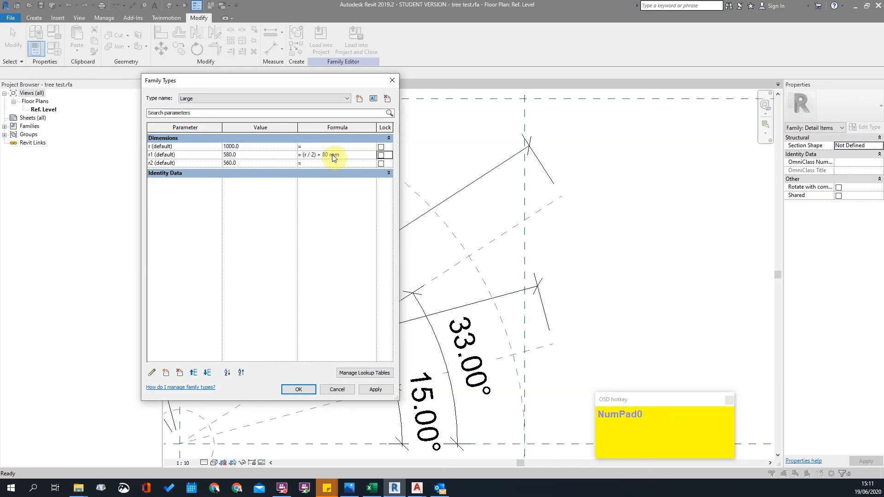
left_click(377, 389)
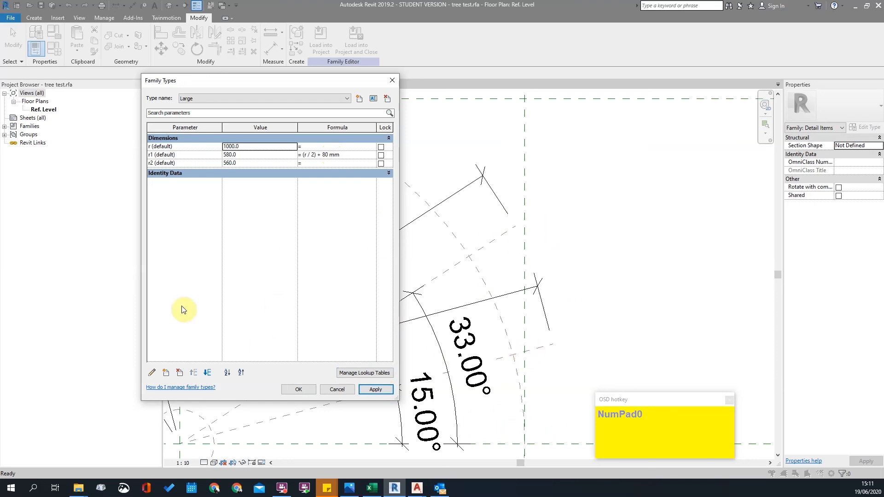
Copy the r1 formula to parameter r2, change it to (r / 2) + 50 mm, and accept the family types.
left_click(350, 156)
key("ctrl+c")
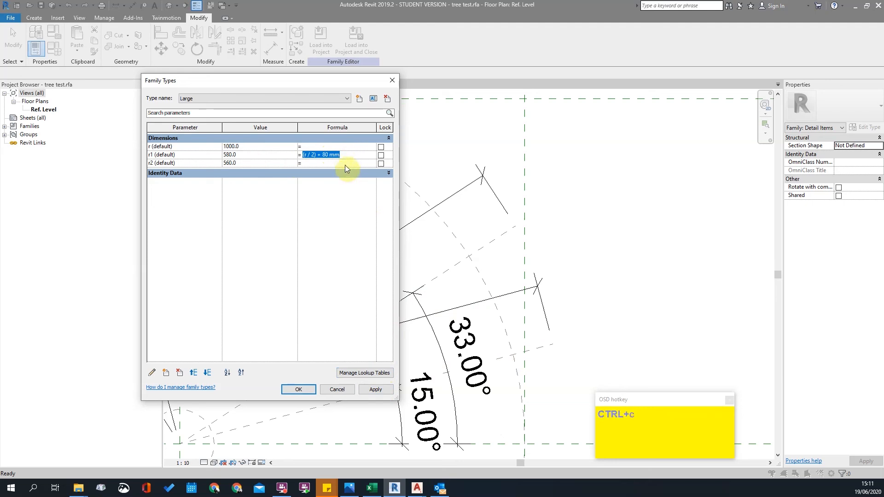
left_click(346, 164)
key("ctrl+v")
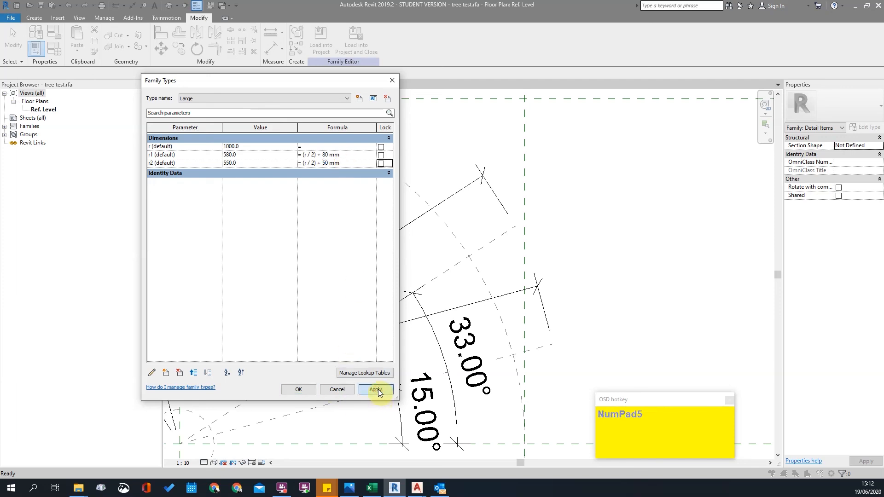
left_click(300, 389)
Inspect how far the two radial lines extend past the large circle with the new formulas.
scroll(552, 228, "down", 3)
scroll(544, 307, "up", 3)
key("Escape")
scroll(517, 182, "down", 5)
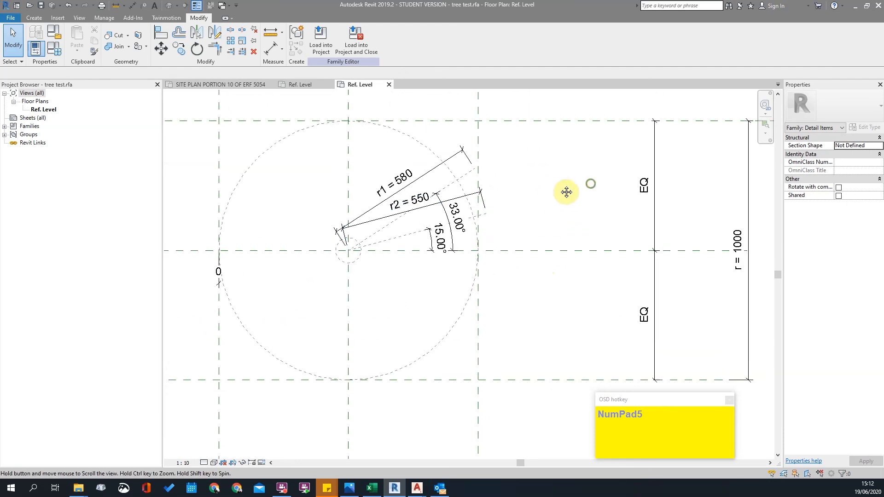
scroll(533, 231, "down", 2)
scroll(468, 179, "up", 6)
middle_click_drag(467, 206, 416, 250)
scroll(437, 215, "up", 1)
scroll(445, 212, "down", 5)
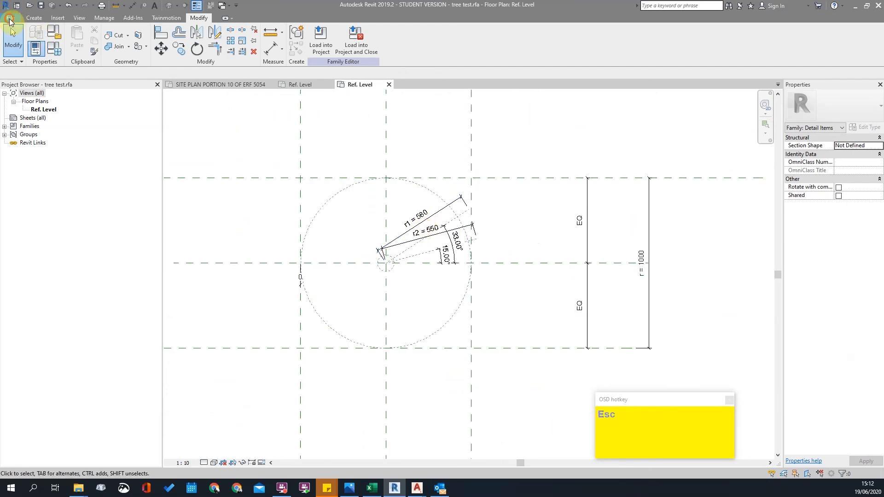
Save the family to the Desktop as Tree dem.rfa, replacing the existing file.
left_click(10, 19)
mouse_move(37, 127)
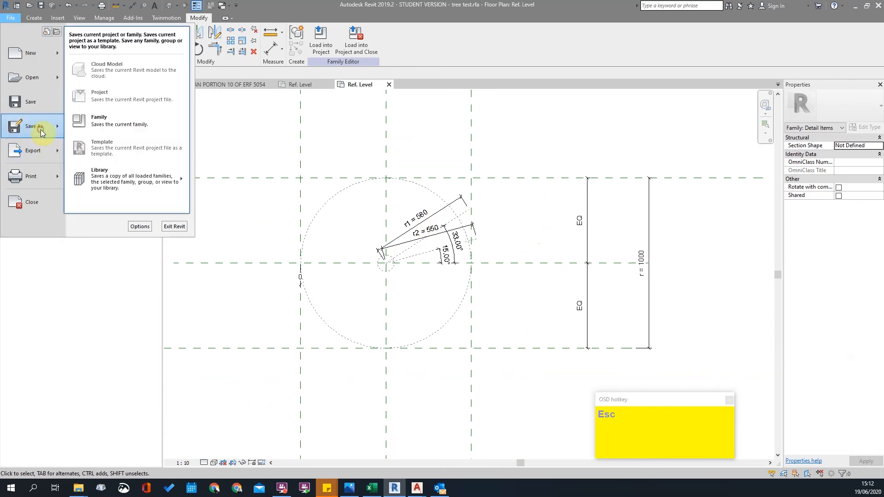
left_click(105, 132)
left_click(392, 247)
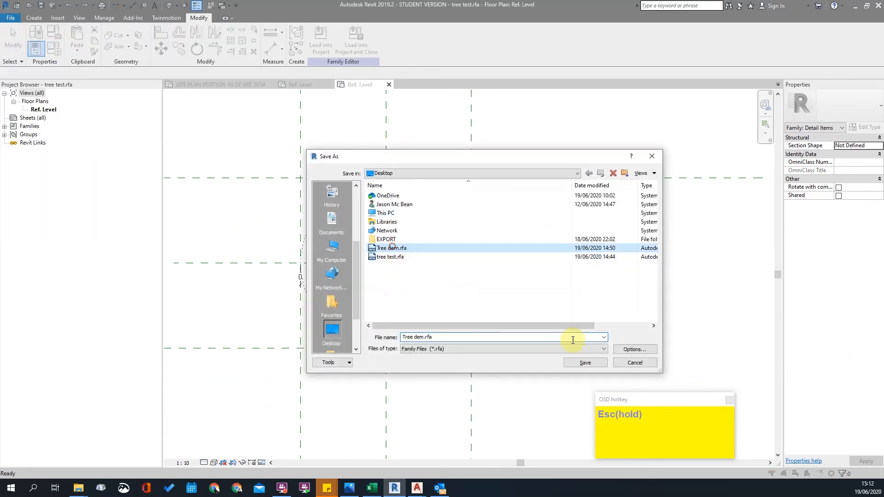
left_click(584, 367)
left_click(418, 249)
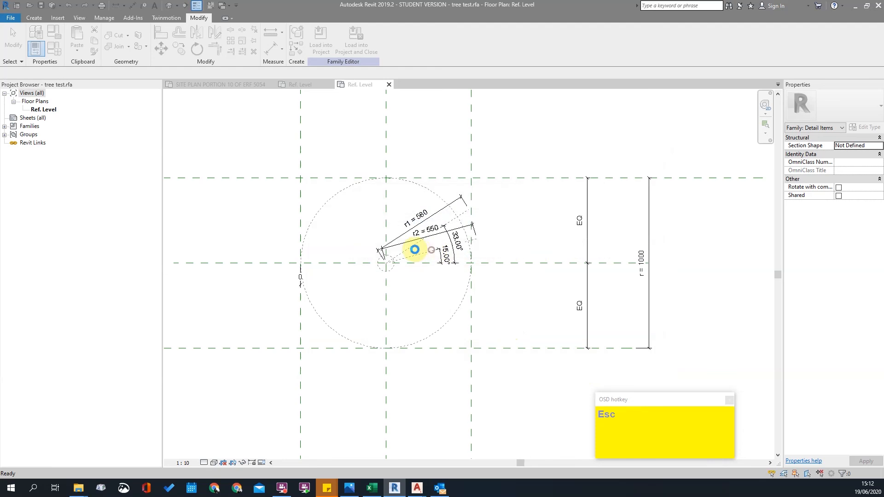
Load the Tree dem family into New Site.rvt, overwriting the existing version and its parameter values.
left_click(321, 44)
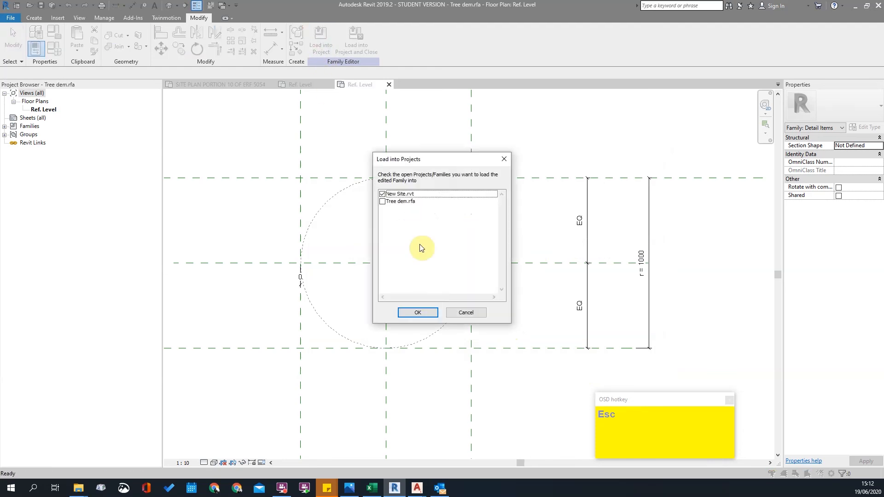
left_click(418, 313)
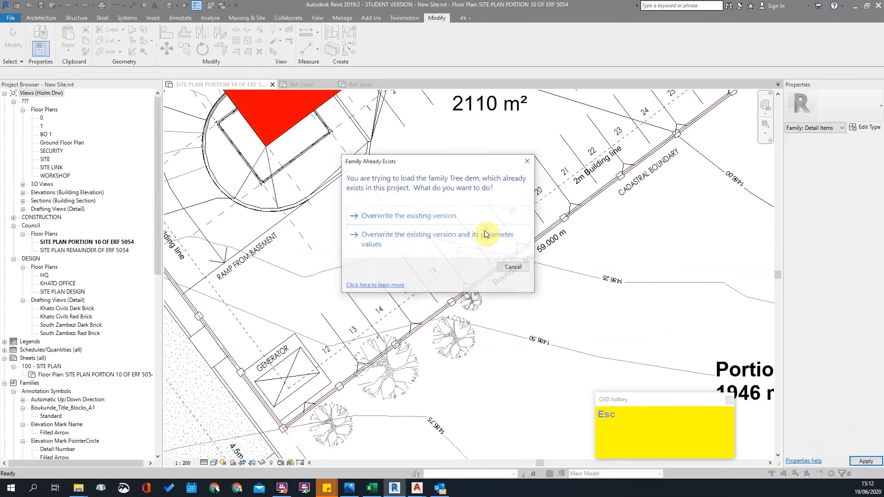
left_click(382, 241)
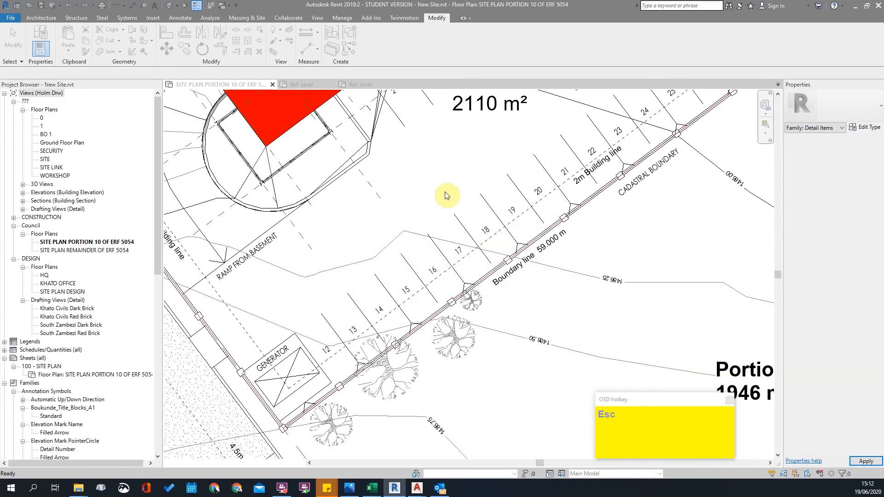
scroll(425, 181, "down", 5)
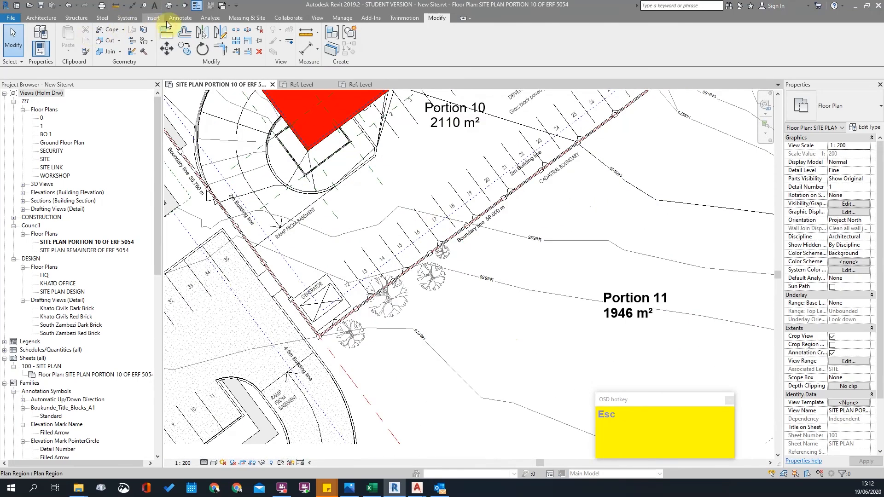
Place one Large Tree dem detail component in the open area between the building and parking bays 17 to 19.
left_click(180, 18)
left_click(281, 34)
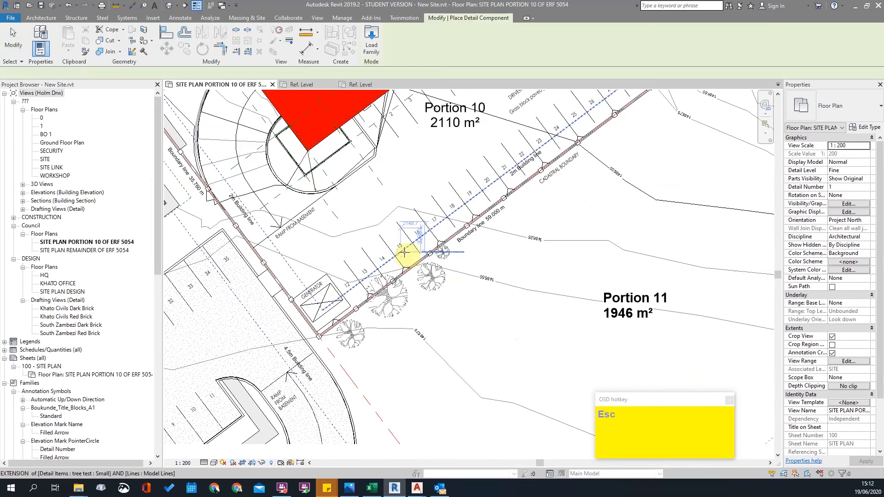
scroll(409, 178, "up", 5)
left_click(407, 180)
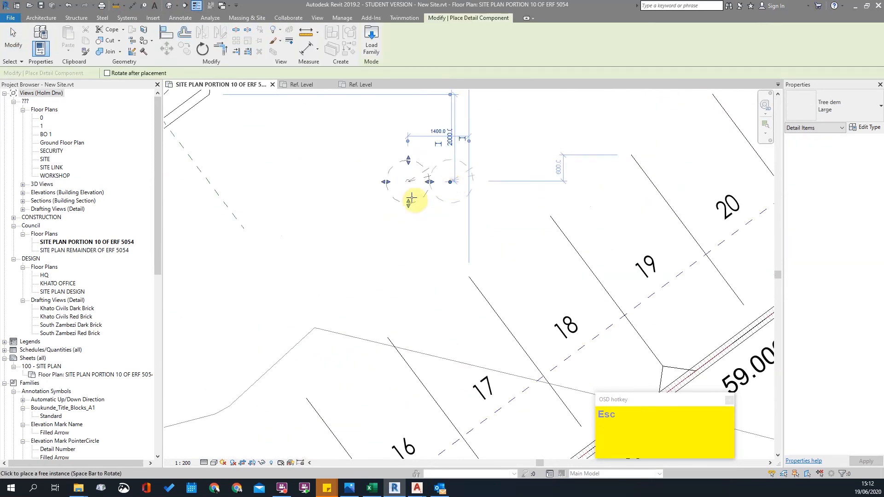
key("Escape")
Stretch the placed tree by its side grip to a radius r of about 2415 mm.
scroll(421, 182, "up", 3)
left_click(407, 181)
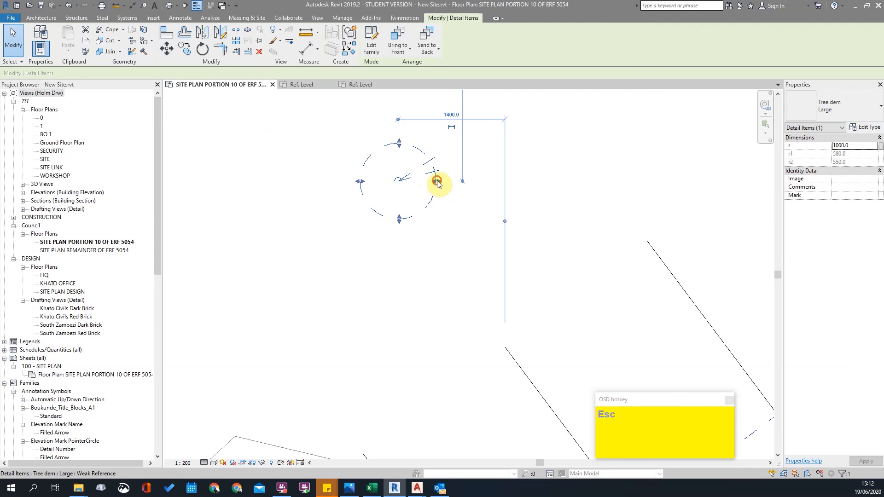
left_click_drag(544, 175, 540, 193)
scroll(530, 217, "down", 3)
key("Escape")
left_click(515, 194)
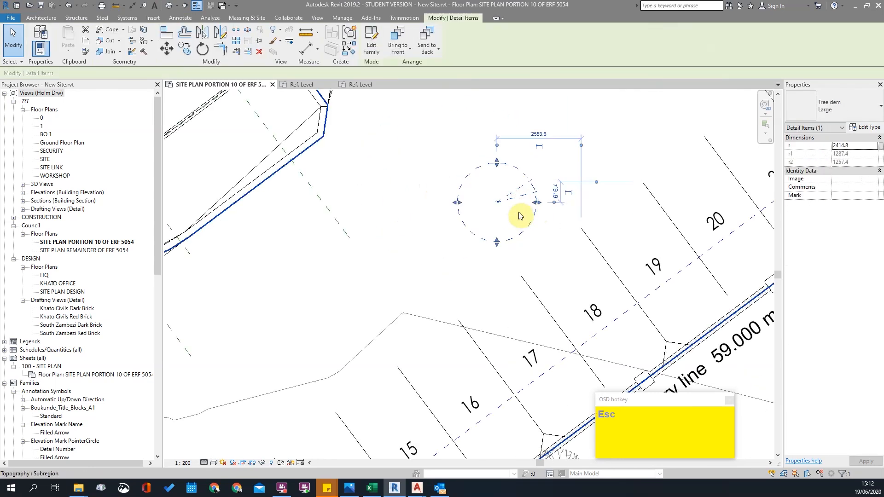
Move the tree away from the numbered parking bays, towards the building, using its centre as the base point.
scroll(520, 212, "up", 5)
key("m")
key("v")
left_click(465, 216)
scroll(517, 121, "down", 4)
left_click(376, 157)
Set the tree instance's r parameter to 2500 mm.
left_click(867, 144)
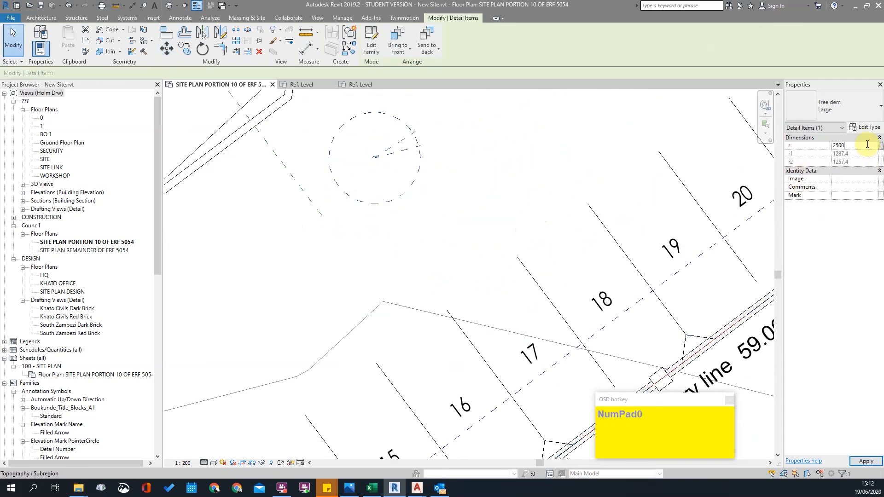
scroll(442, 178, "down", 3)
scroll(431, 165, "up", 4)
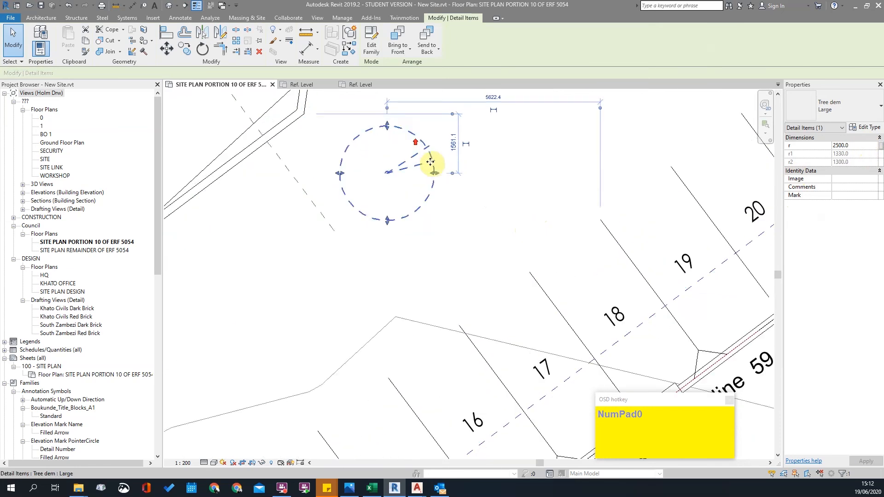
Resize the tree by its side grip to a radius r of about 2010 mm and reselect it.
left_click_drag(443, 199, 460, 208)
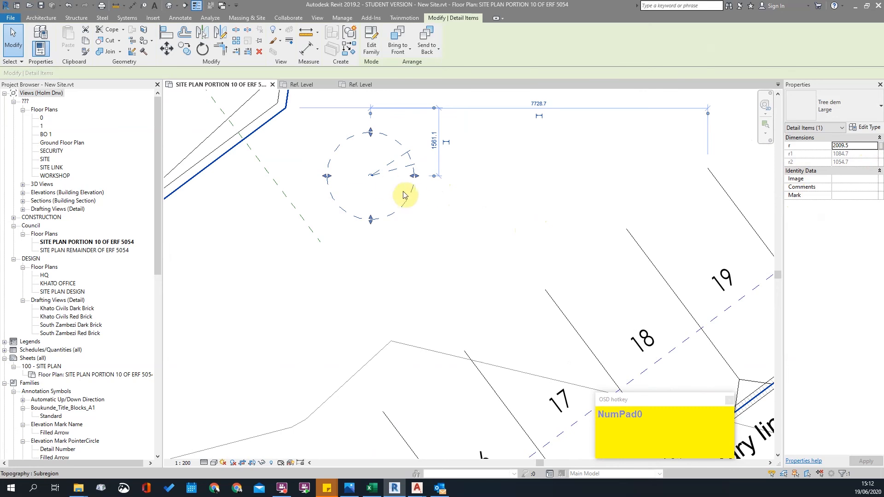
scroll(401, 186, "down", 3)
key("Escape")
left_click(387, 196)
scroll(435, 248, "up", 1)
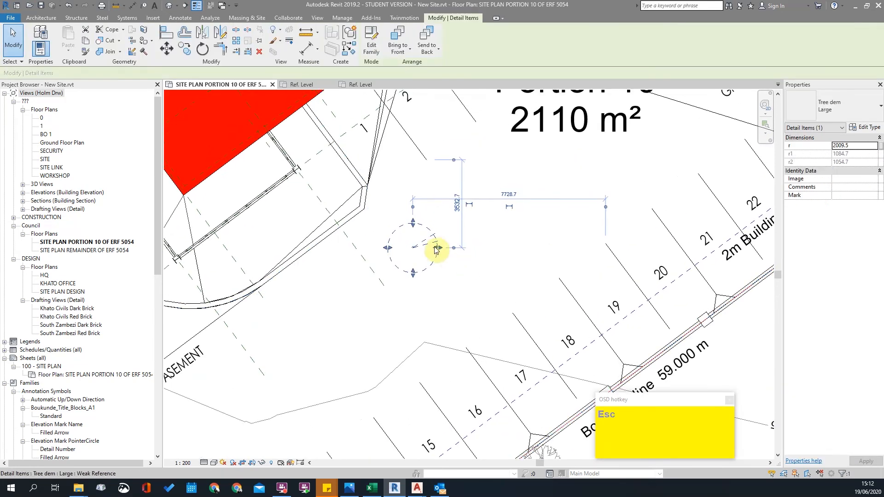